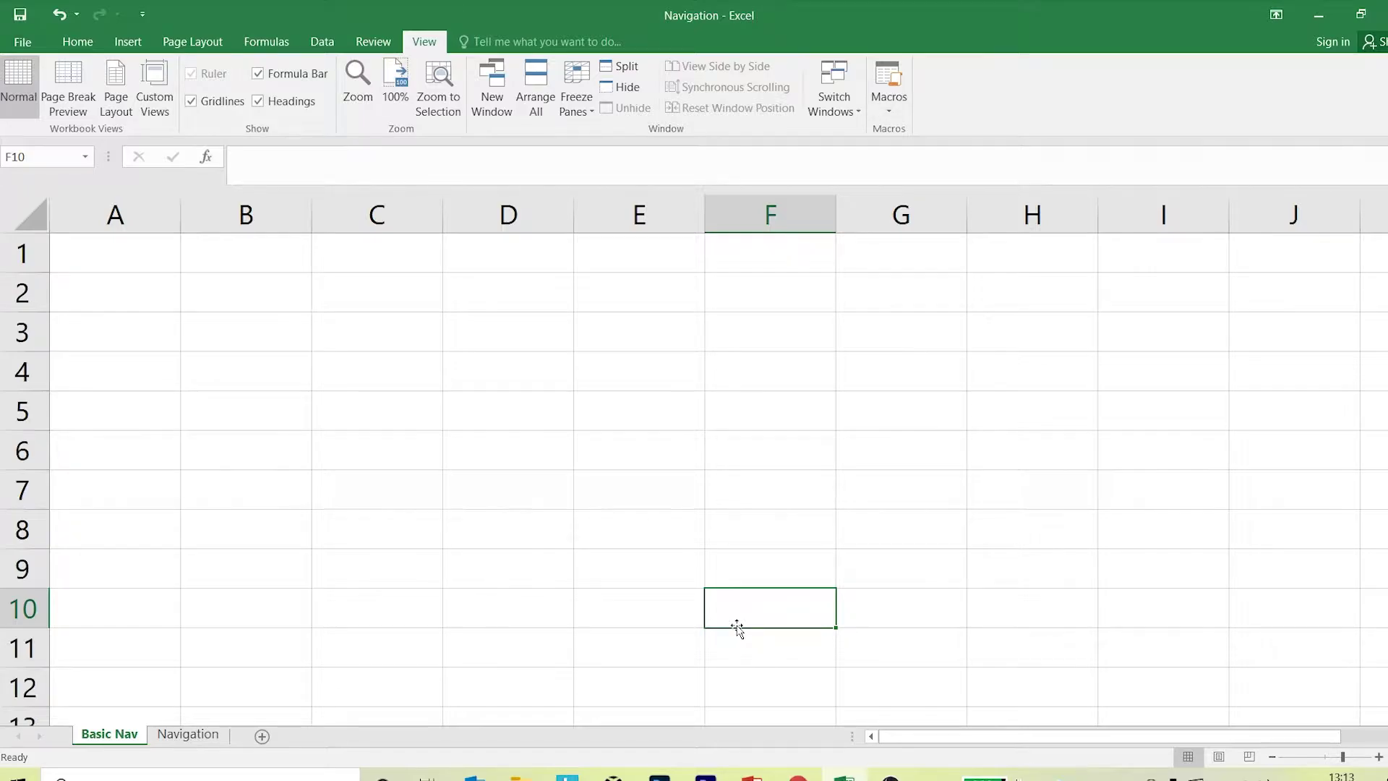
# Return the selection to cell A1 of the Basic Nav sheet.
pyautogui.hotkey('ctrl', 'Home')
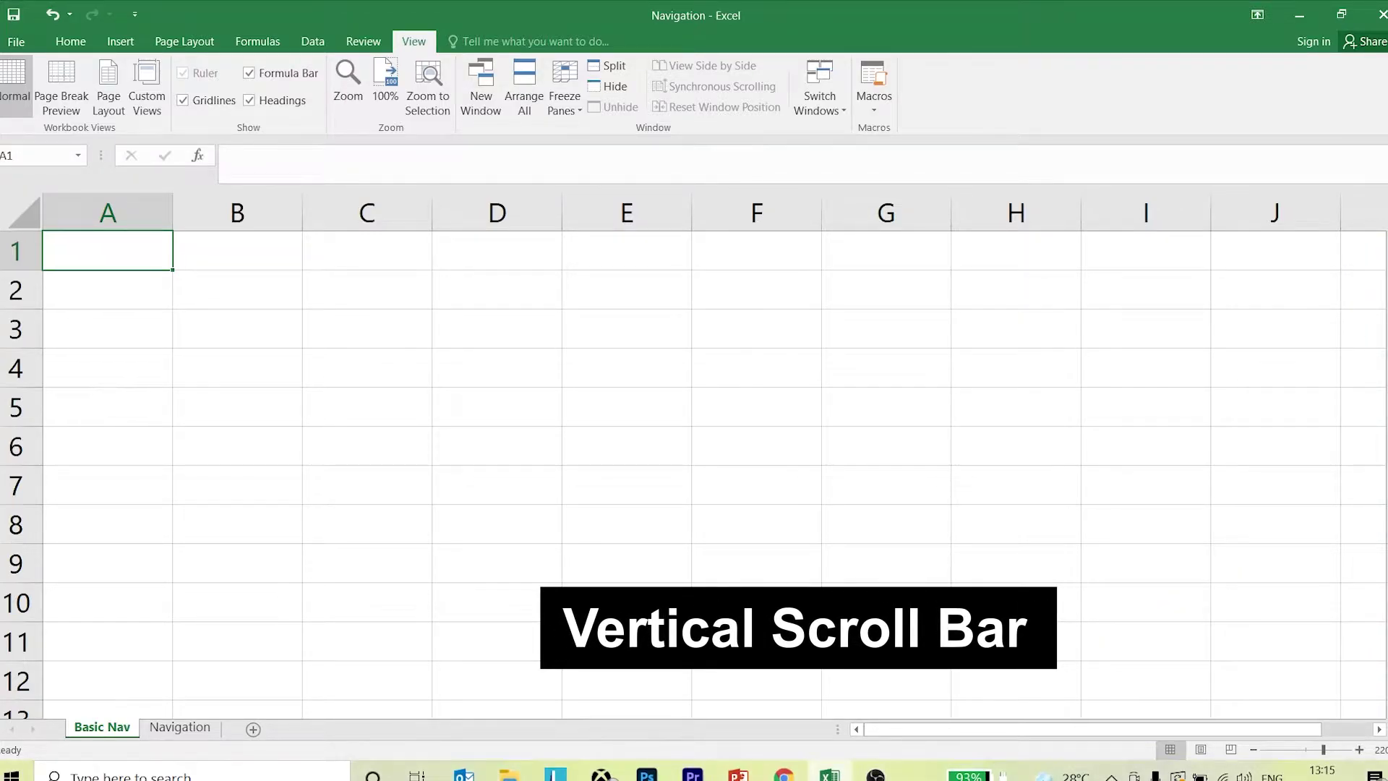
pyautogui.moveTo(1377, 479)
pyautogui.mouseDown()
pyautogui.moveTo(1376, 445)
pyautogui.moveTo(1376, 499)
pyautogui.moveTo(1376, 431)
pyautogui.mouseUp()
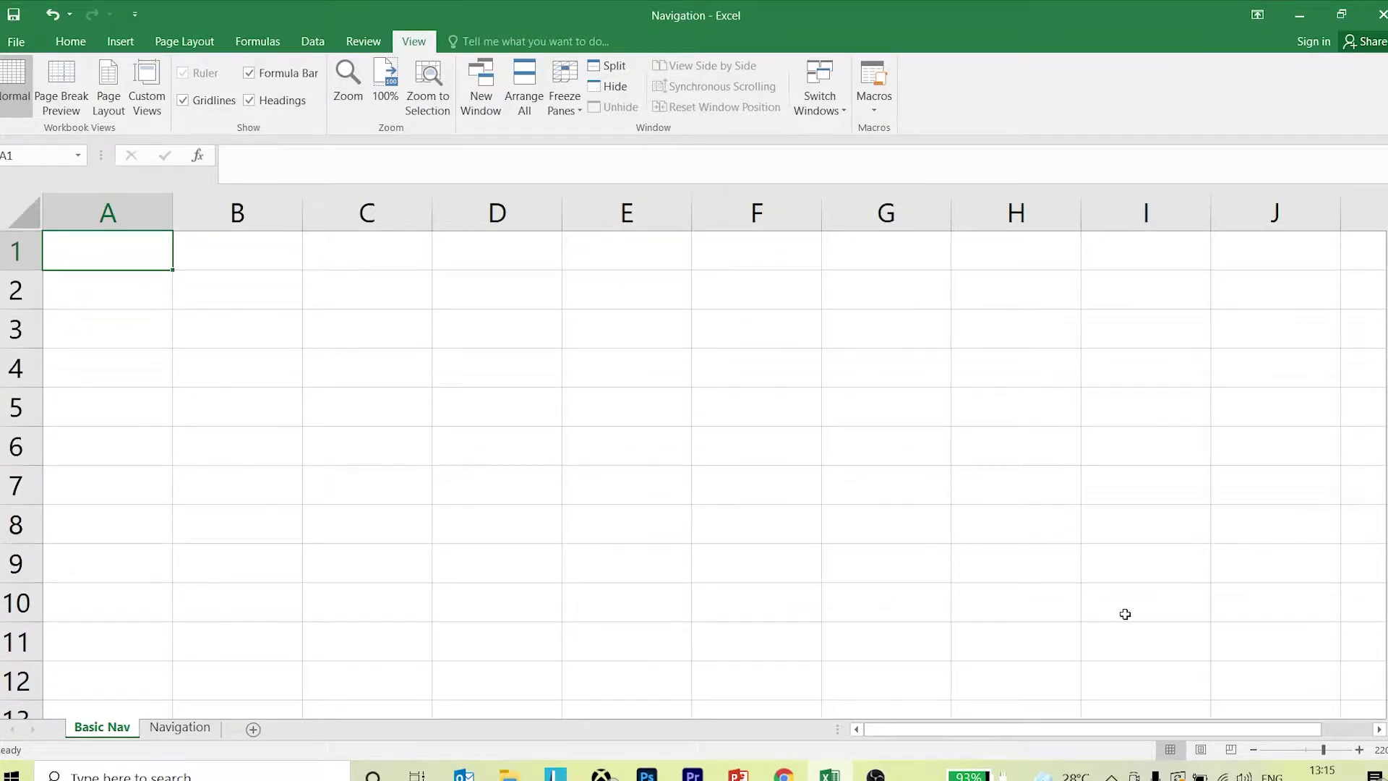
pyautogui.moveTo(808, 700)
pyautogui.mouseDown()
pyautogui.moveTo(976, 725)
pyautogui.moveTo(1385, 744)
pyautogui.mouseUp()
pyautogui.moveTo(1308, 710)
pyautogui.mouseDown()
pyautogui.moveTo(1258, 533)
pyautogui.moveTo(1237, 521)
pyautogui.mouseUp()
pyautogui.press('Escape')
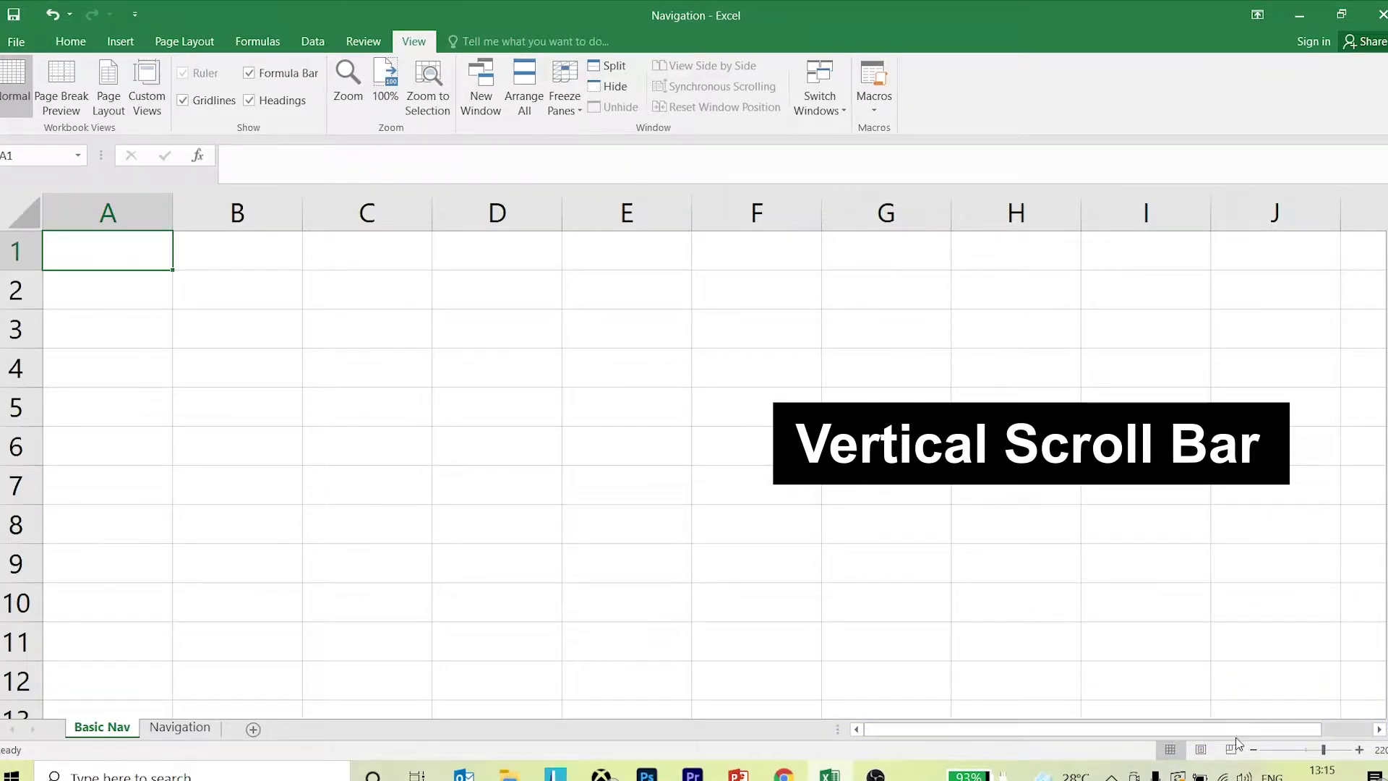
pyautogui.moveTo(1238, 727); pyautogui.dragTo(1165, 752)
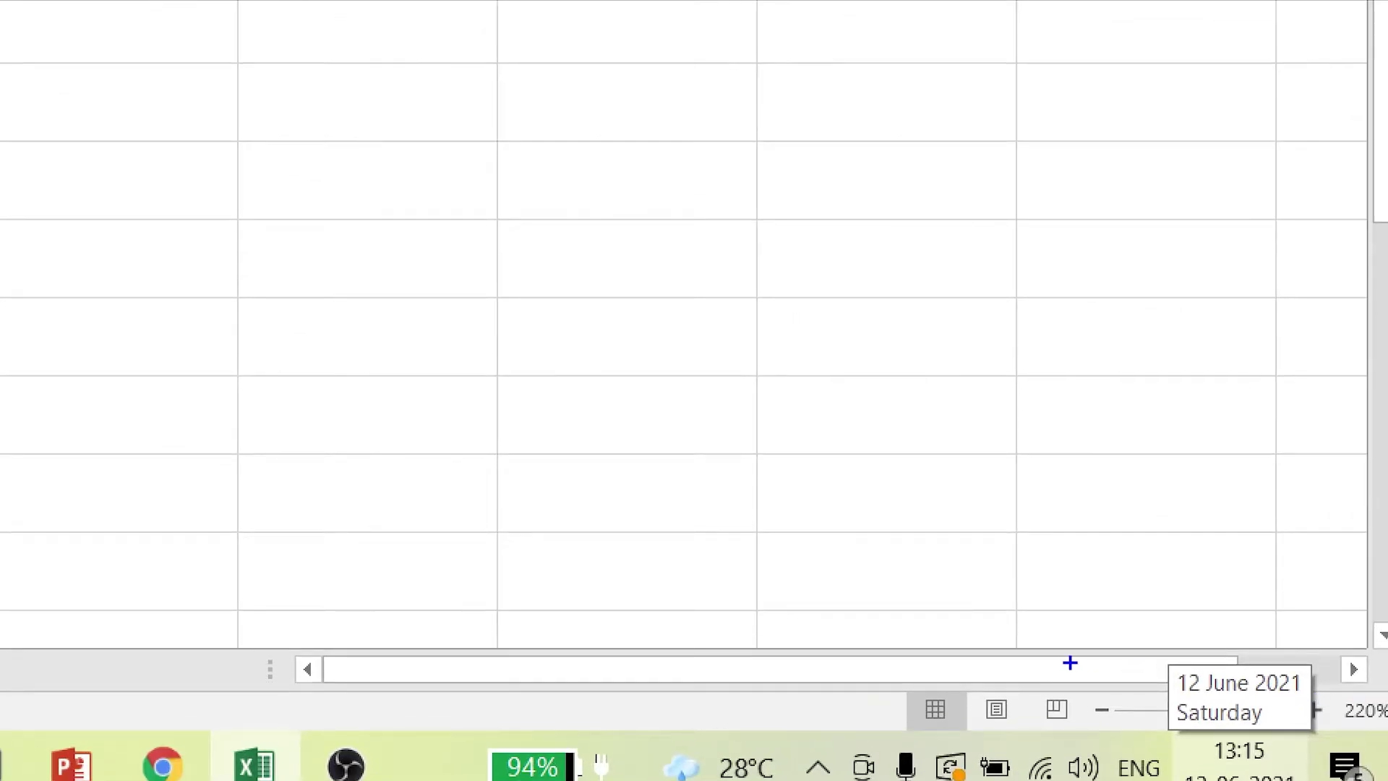
pyautogui.moveTo(1068, 662); pyautogui.dragTo(1385, 768)
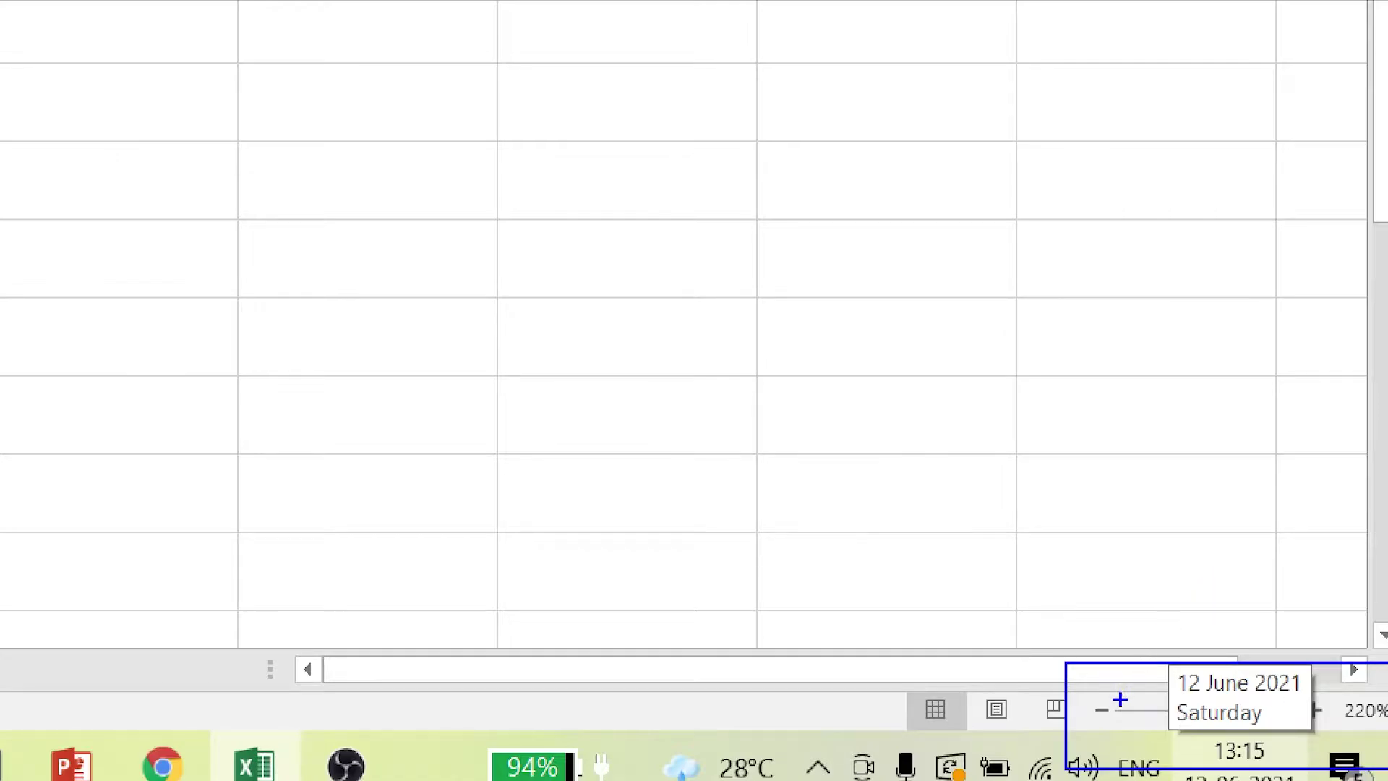
pyautogui.moveTo(1118, 700)
pyautogui.mouseDown()
pyautogui.moveTo(1152, 520)
pyautogui.moveTo(1152, 430)
pyautogui.mouseUp()
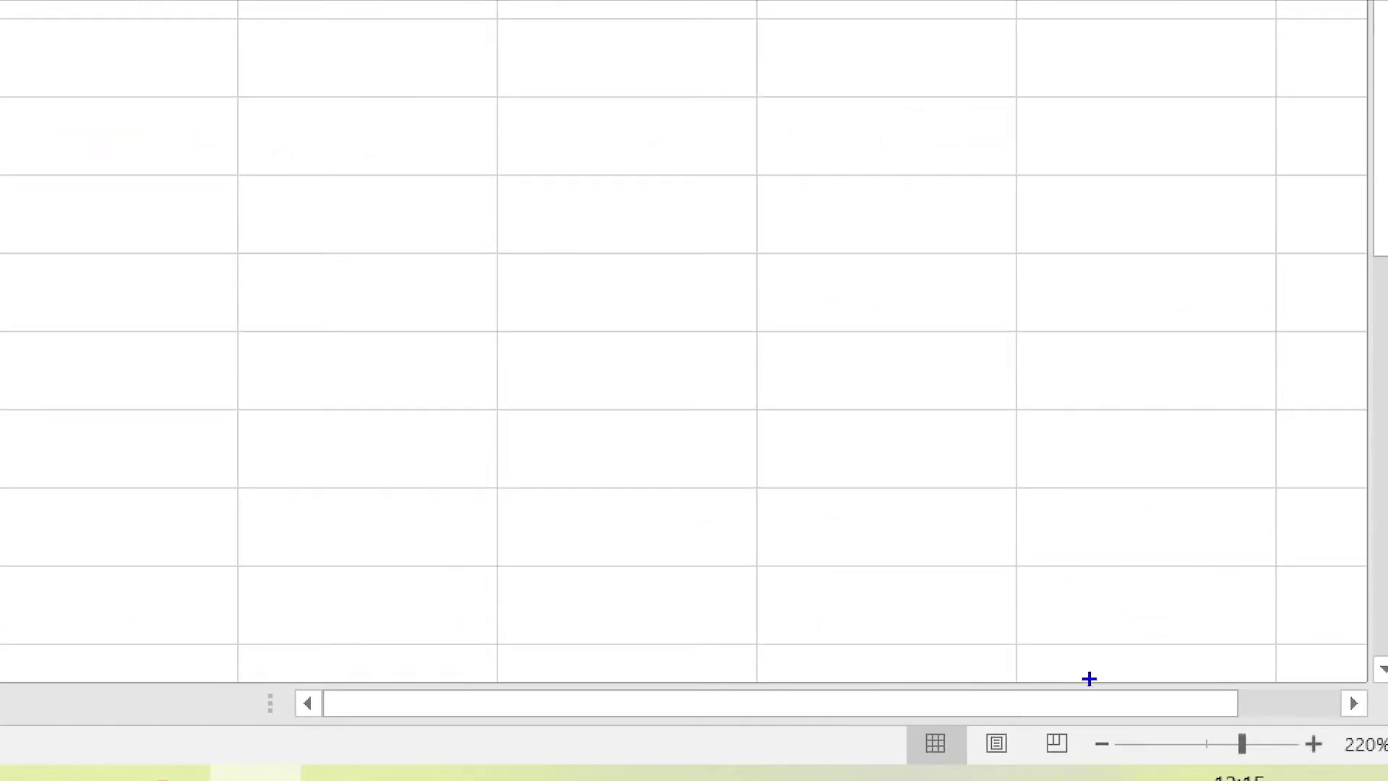
pyautogui.moveTo(1072, 671); pyautogui.dragTo(1370, 779)
pyautogui.moveTo(1259, 700); pyautogui.dragTo(1285, 539)
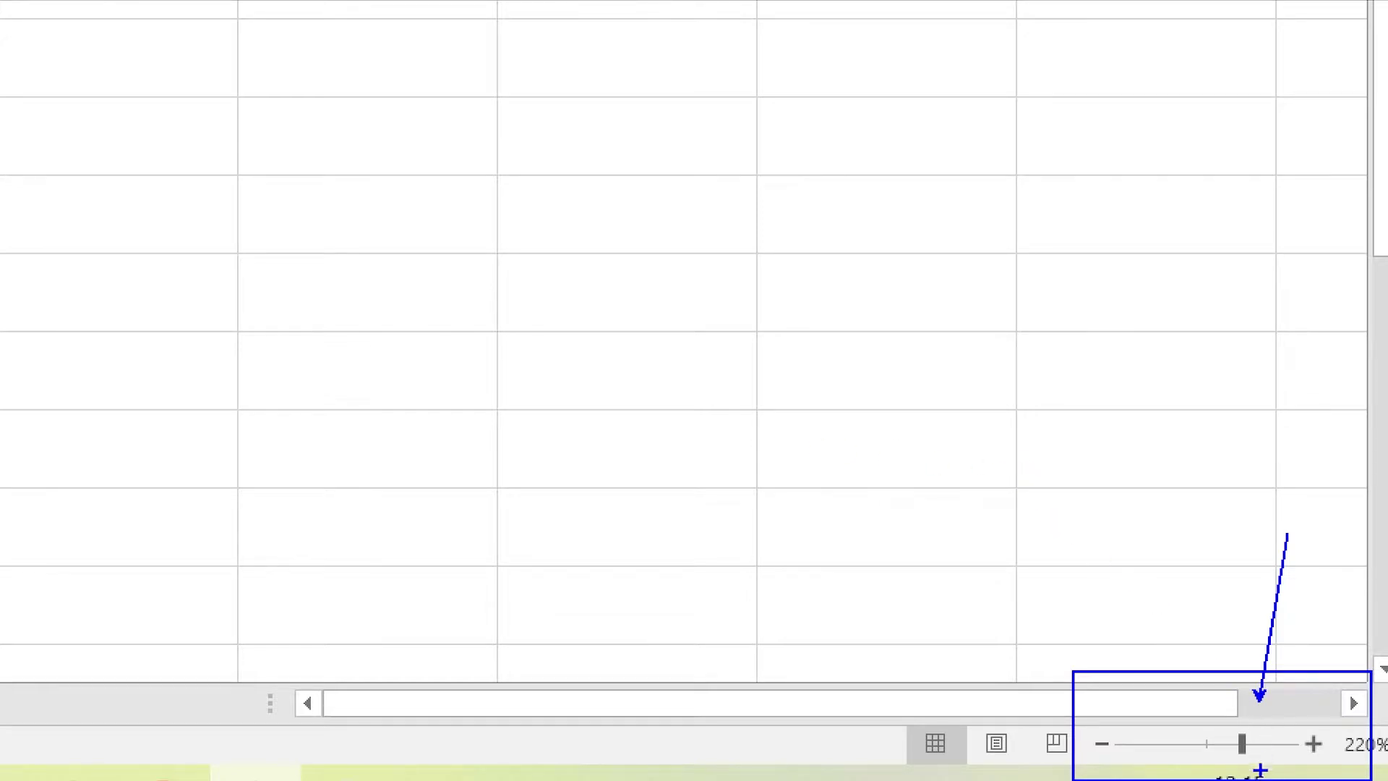
pyautogui.moveTo(1231, 720); pyautogui.dragTo(1149, 571)
pyautogui.press('Escape')
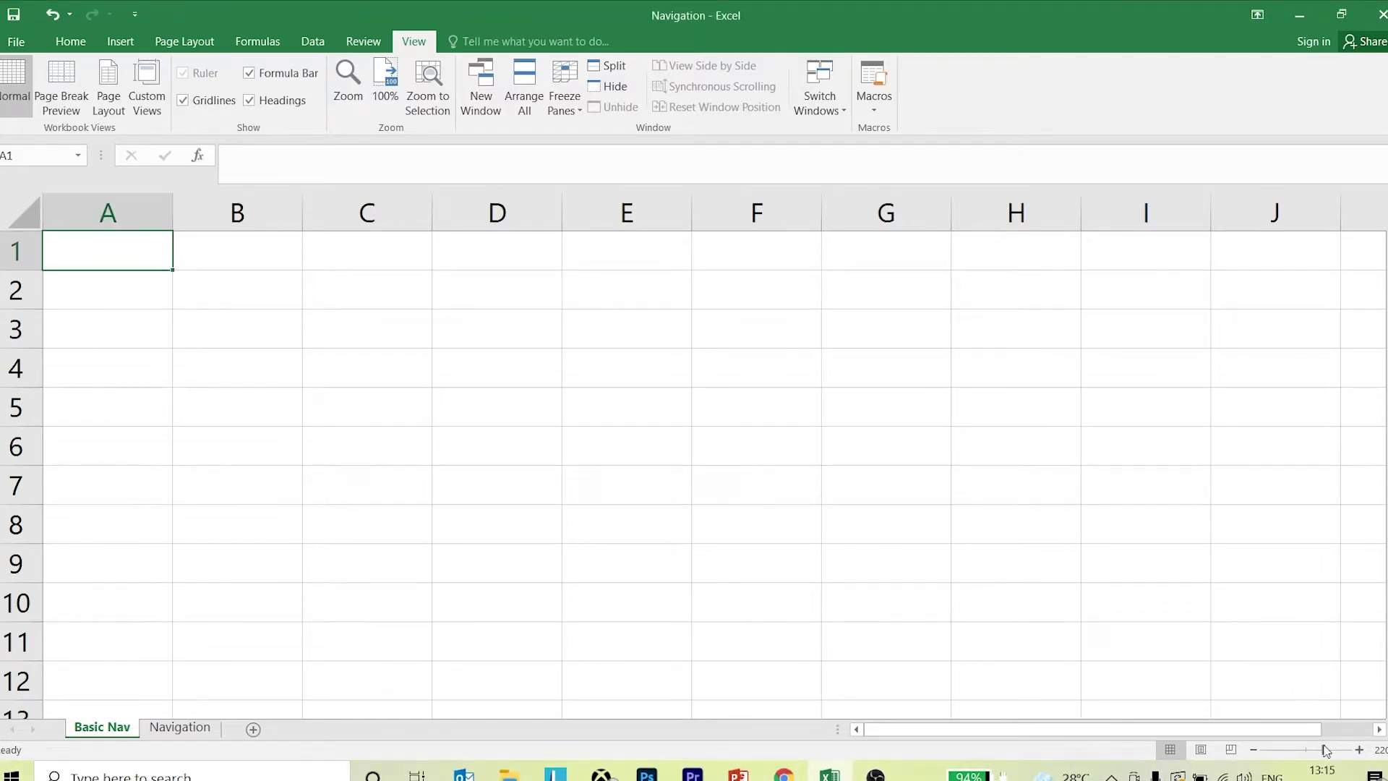
# Zoom the Basic Nav sheet out and in repeatedly, finishing at about 175%.
pyautogui.moveTo(1323, 748); pyautogui.dragTo(1294, 750)
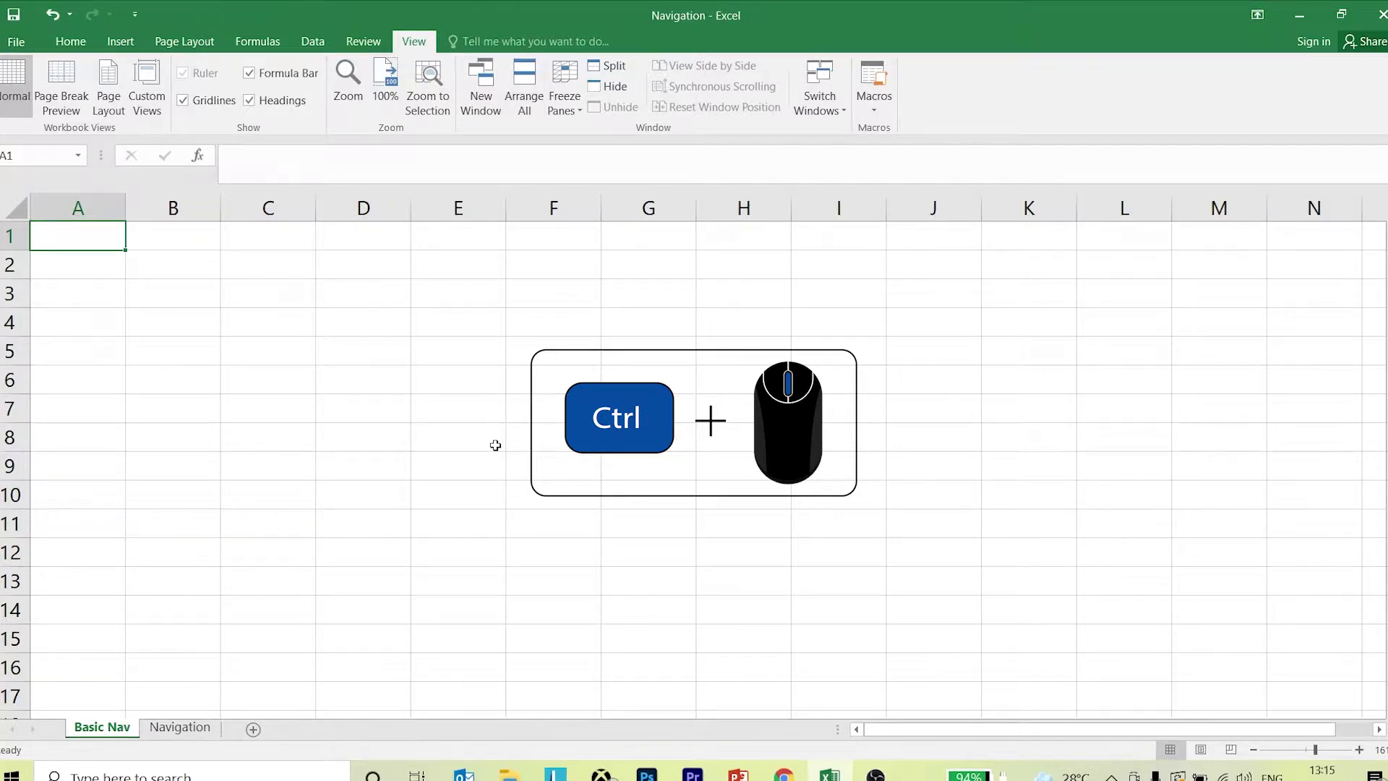
pyautogui.scroll(2, 511, 440)
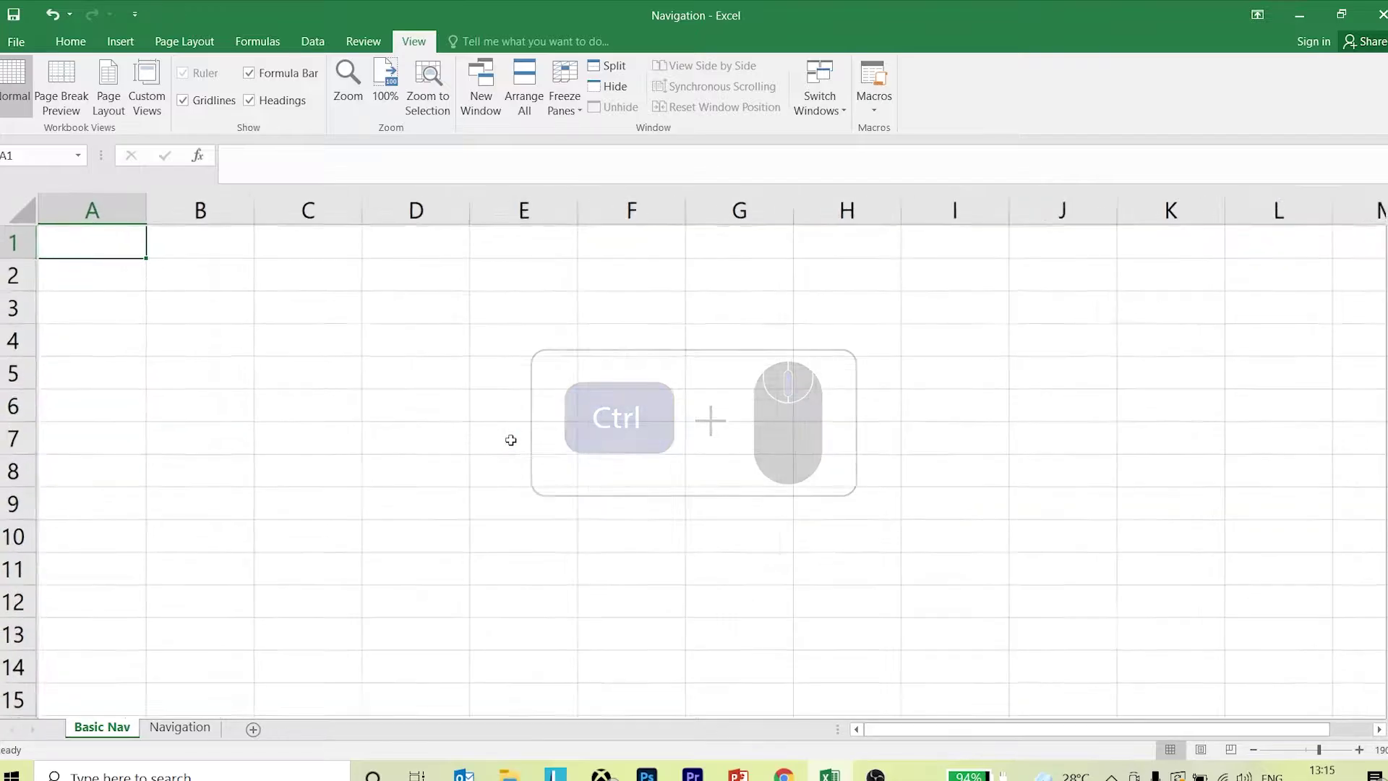
pyautogui.scroll(1, 511, 440)
pyautogui.scroll(-5, 509, 443)
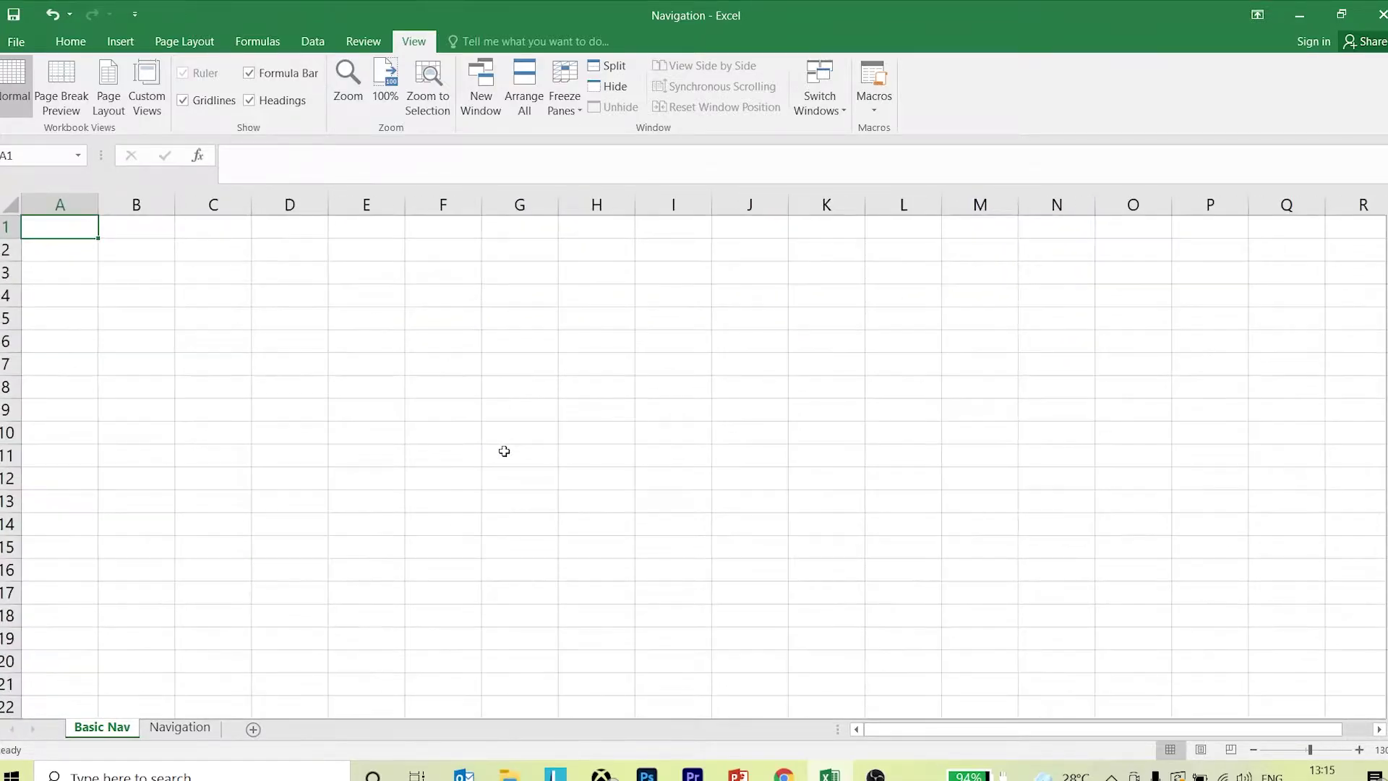
pyautogui.scroll(8, 502, 451)
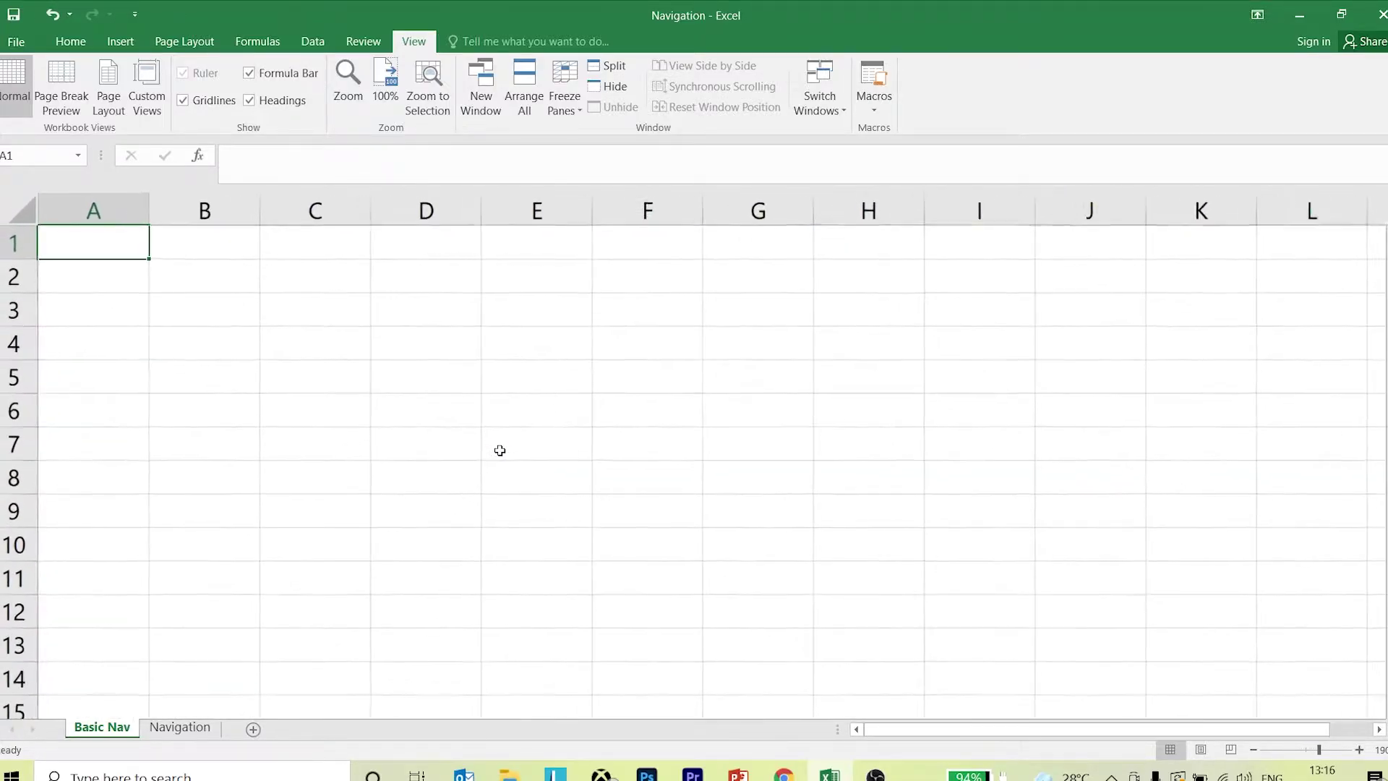
pyautogui.scroll(-10, 498, 450)
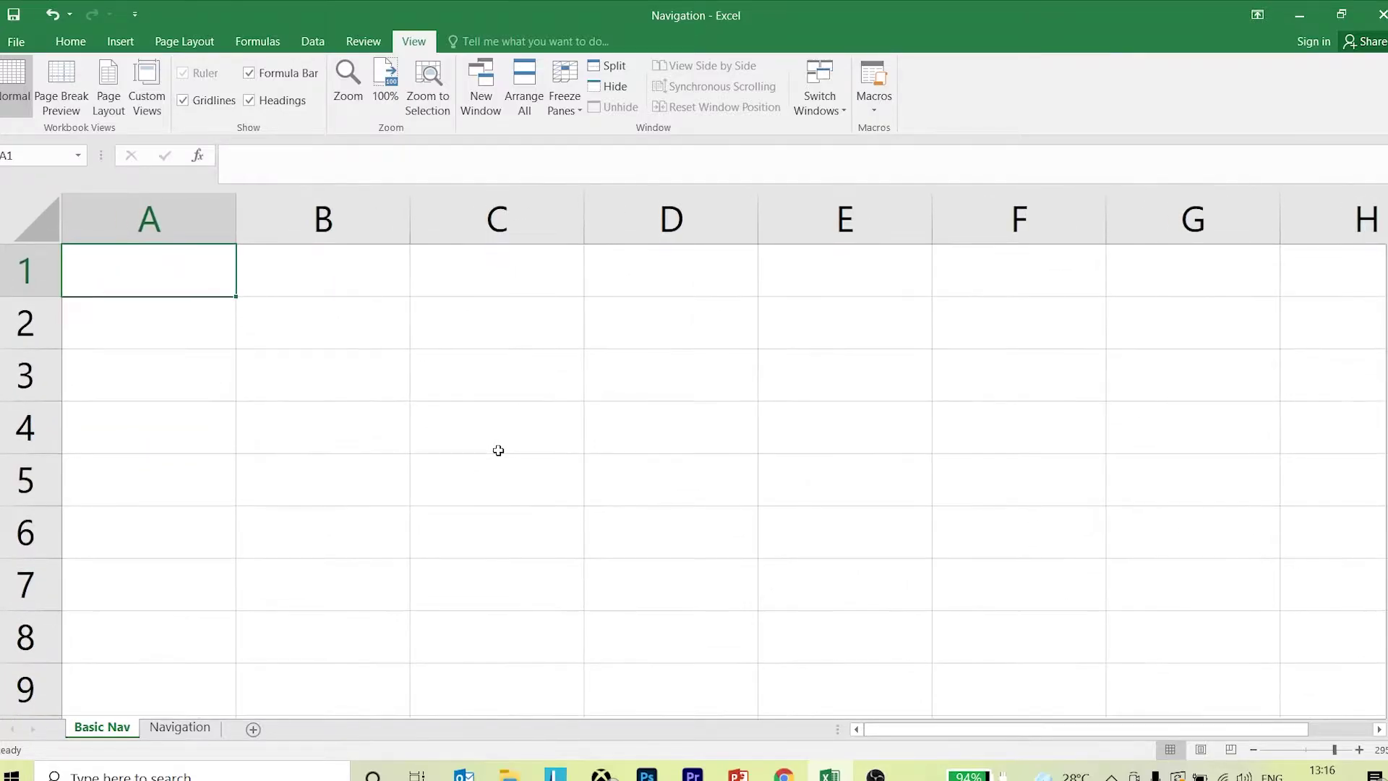
pyautogui.scroll(-4, 498, 450)
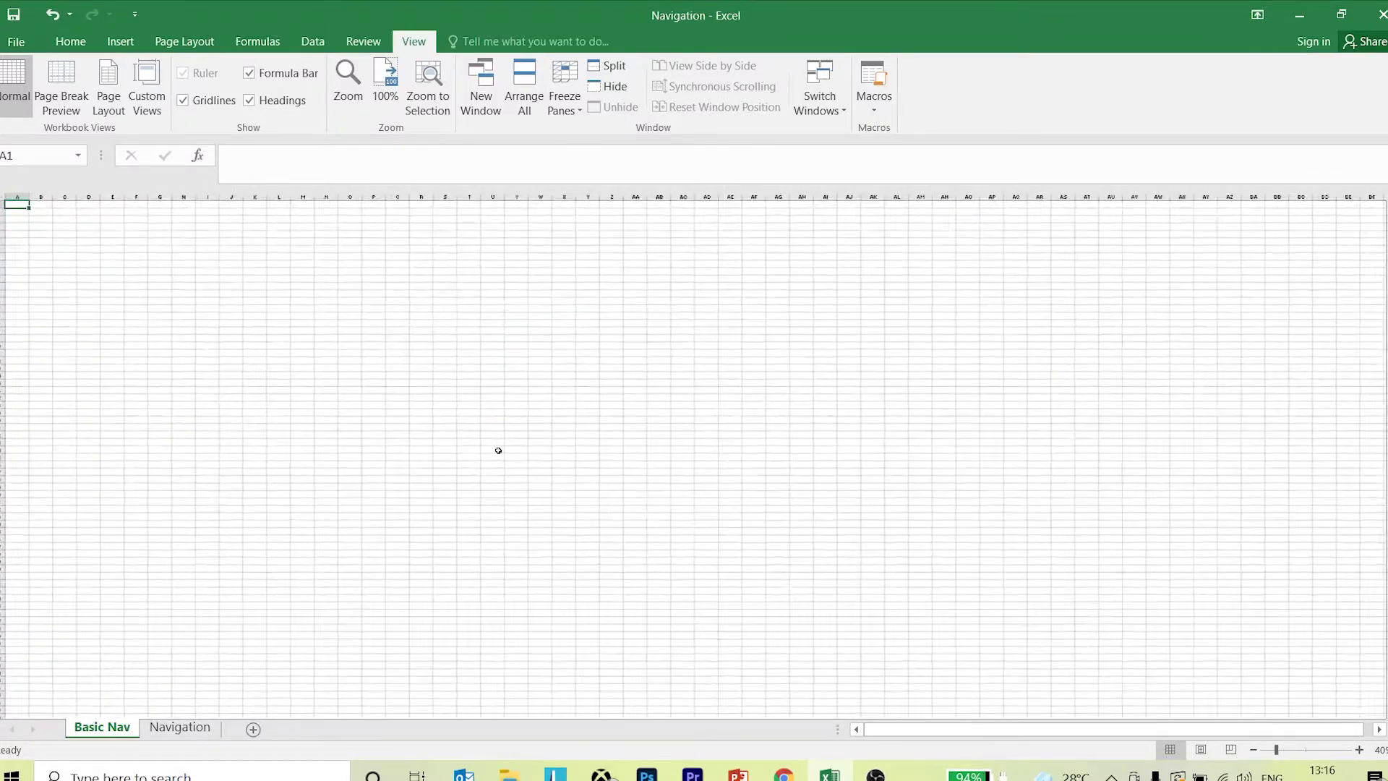
pyautogui.scroll(9, 498, 450)
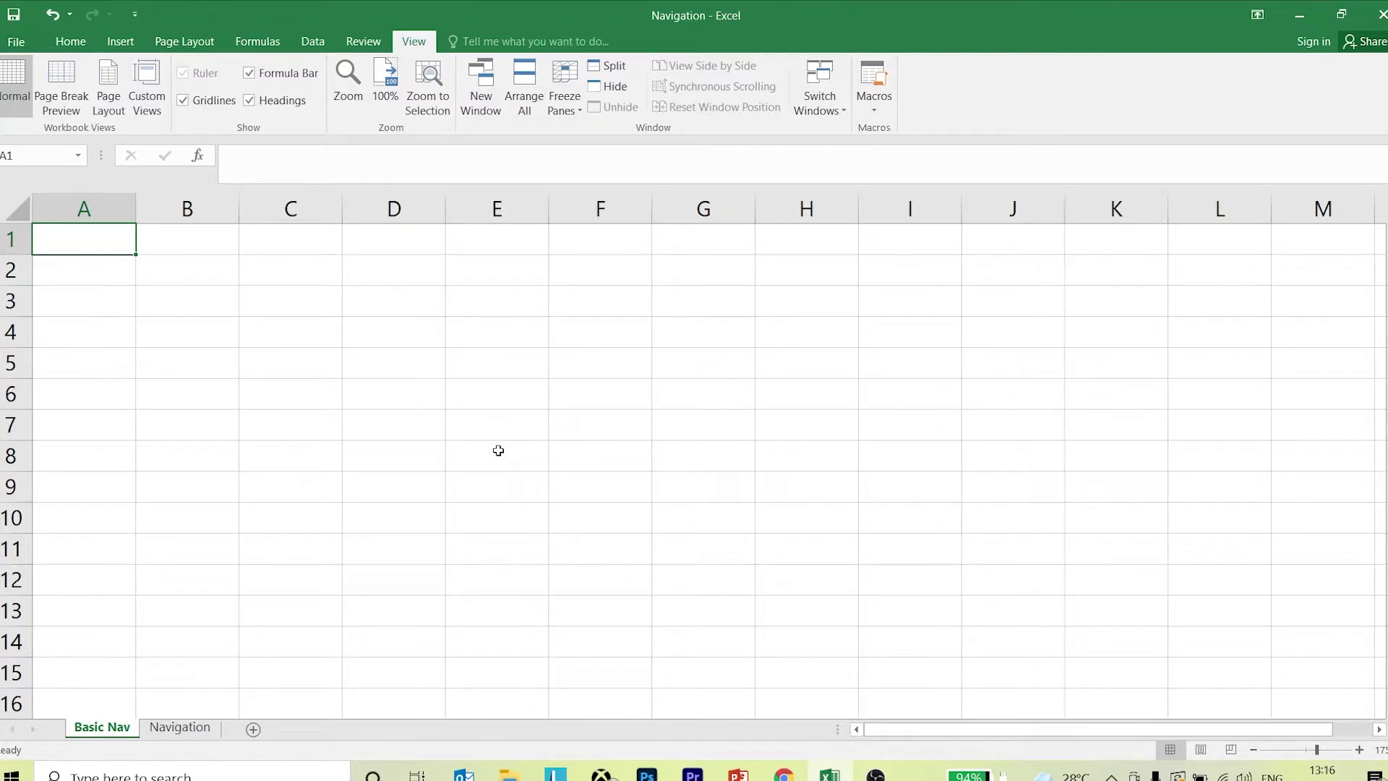
# Enter the headers Expenses, Jan, Feb and Mar across cells A1 to D1 and finish on cell A2.
pyautogui.write('Expense')
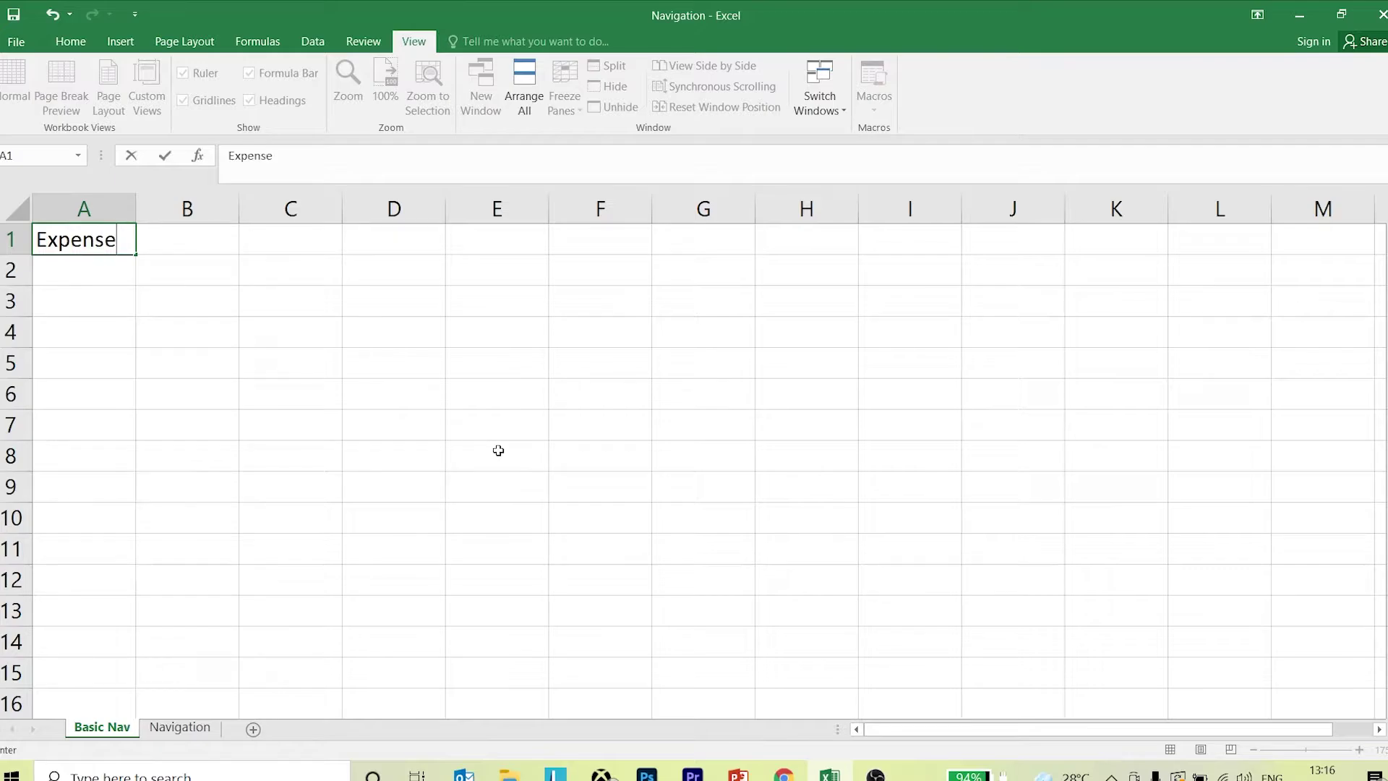
pyautogui.write('s')
pyautogui.press('Tab')
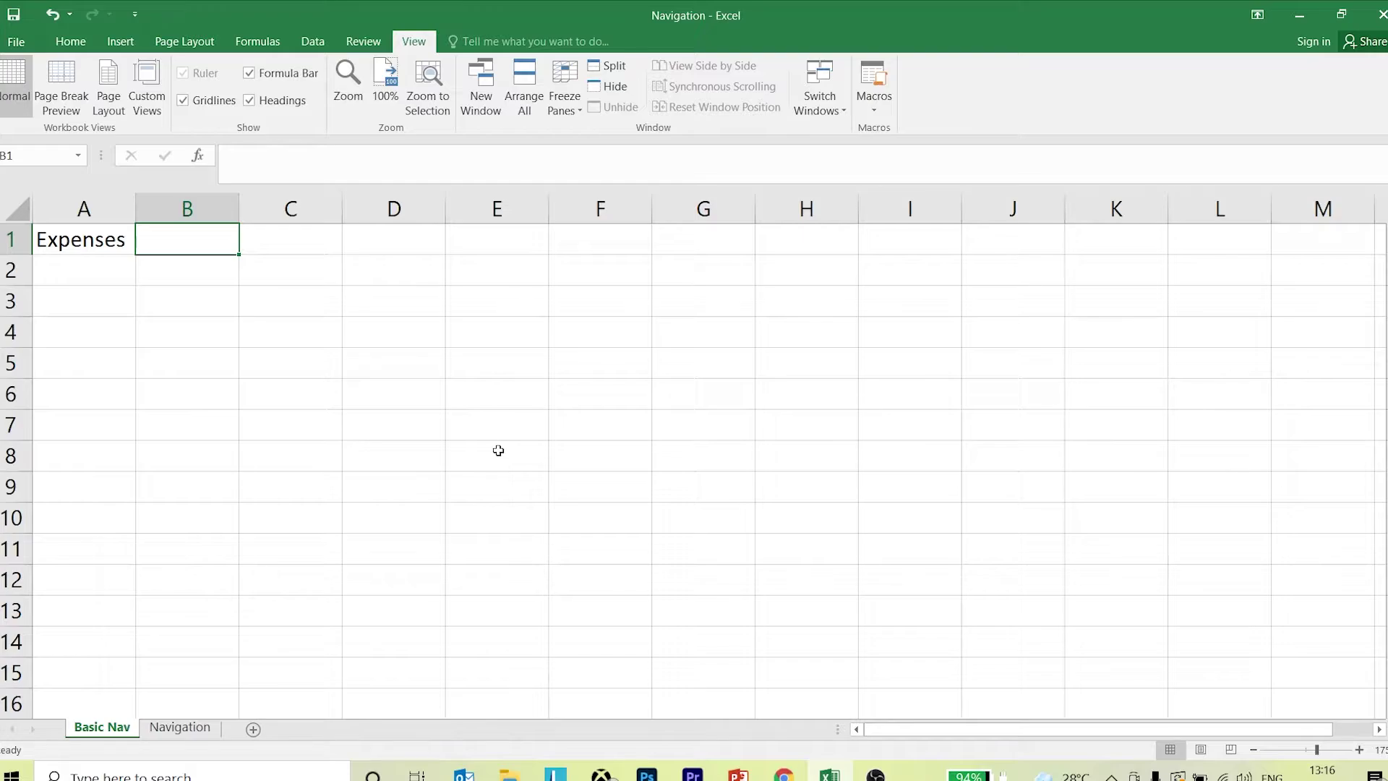
pyautogui.write('Jan')
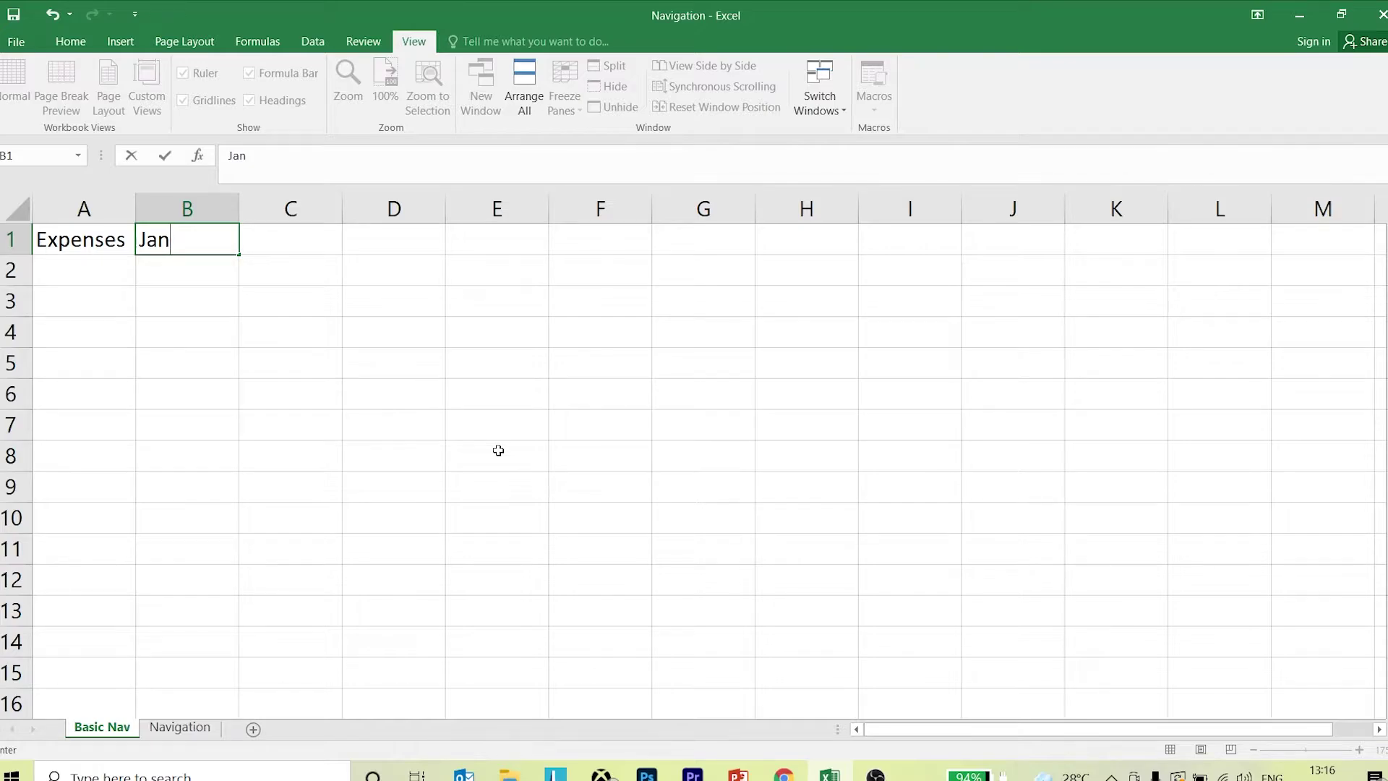
pyautogui.press('Tab')
pyautogui.write('Feb')
pyautogui.press('Tab')
pyautogui.write('Mar')
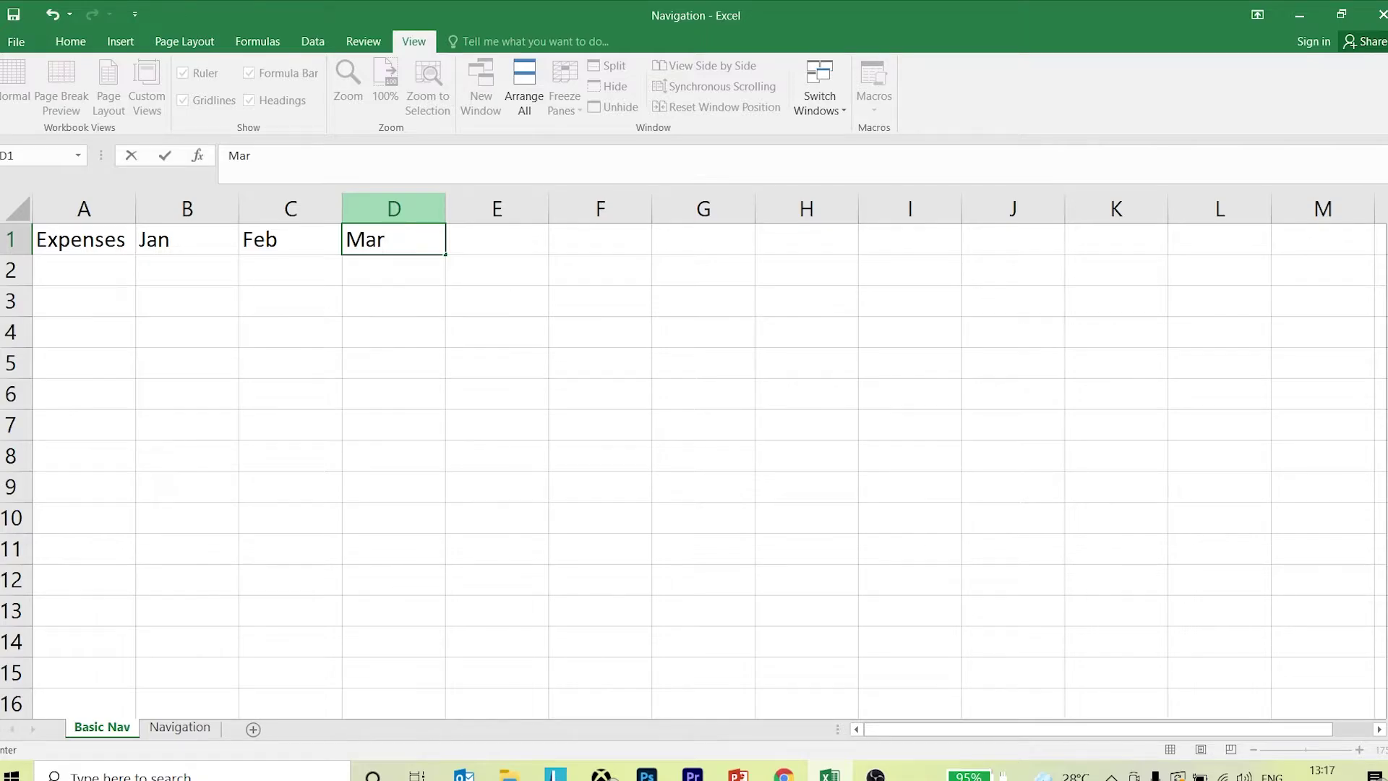
pyautogui.moveTo(31, 253)
pyautogui.mouseDown()
pyautogui.moveTo(140, 293)
pyautogui.moveTo(217, 401)
pyautogui.mouseUp()
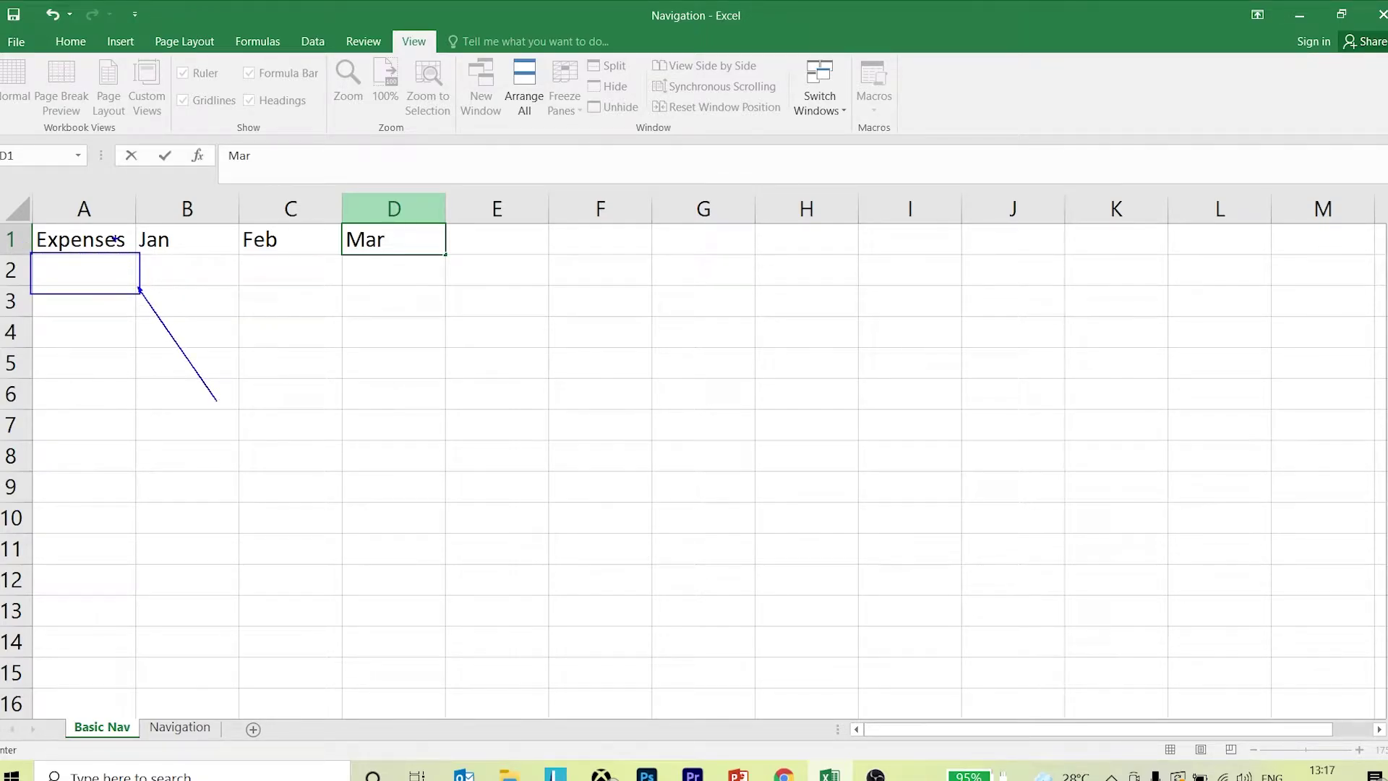
pyautogui.moveTo(115, 236)
pyautogui.mouseDown()
pyautogui.moveTo(123, 211)
pyautogui.moveTo(183, 208)
pyautogui.moveTo(191, 226)
pyautogui.moveTo(265, 205)
pyautogui.moveTo(296, 235)
pyautogui.moveTo(377, 215)
pyautogui.moveTo(386, 228)
pyautogui.mouseUp()
pyautogui.moveTo(367, 214); pyautogui.dragTo(384, 230)
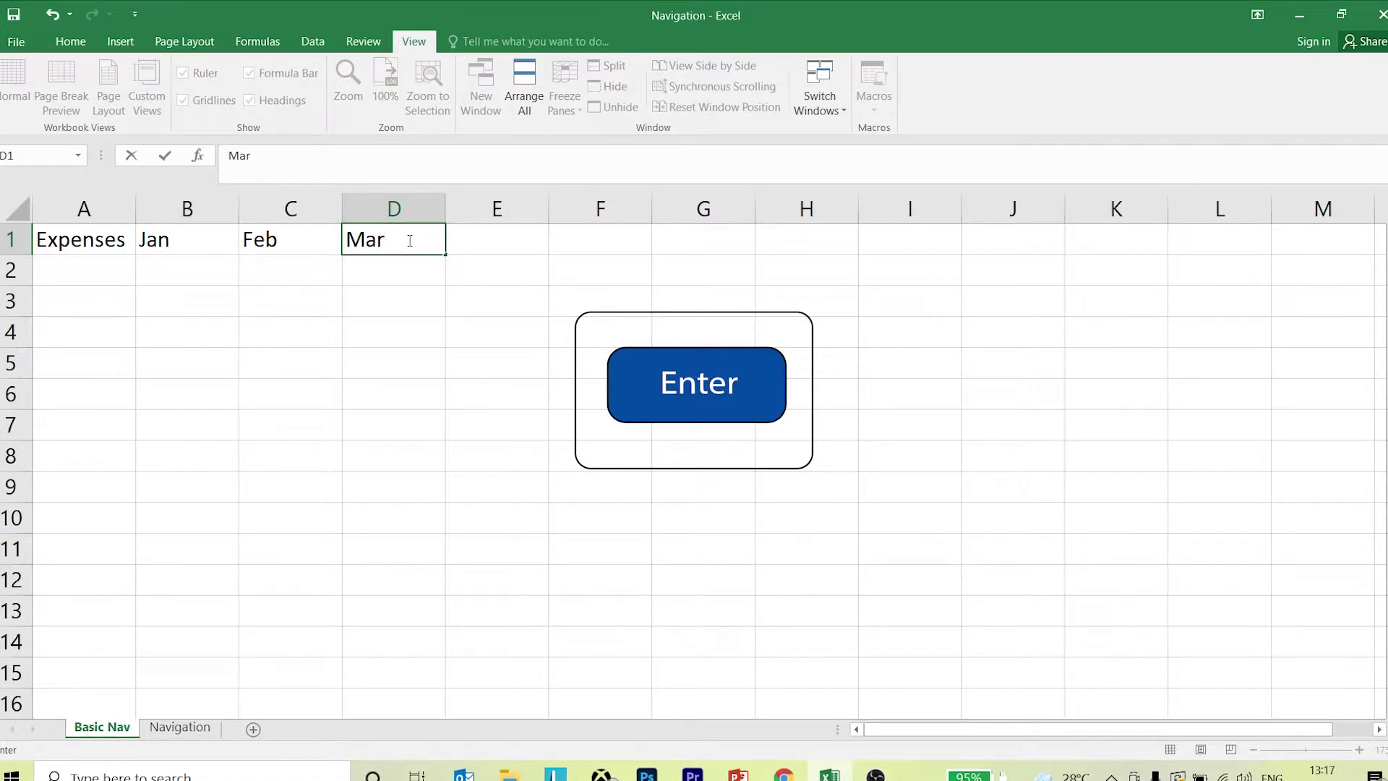
pyautogui.press('Return')
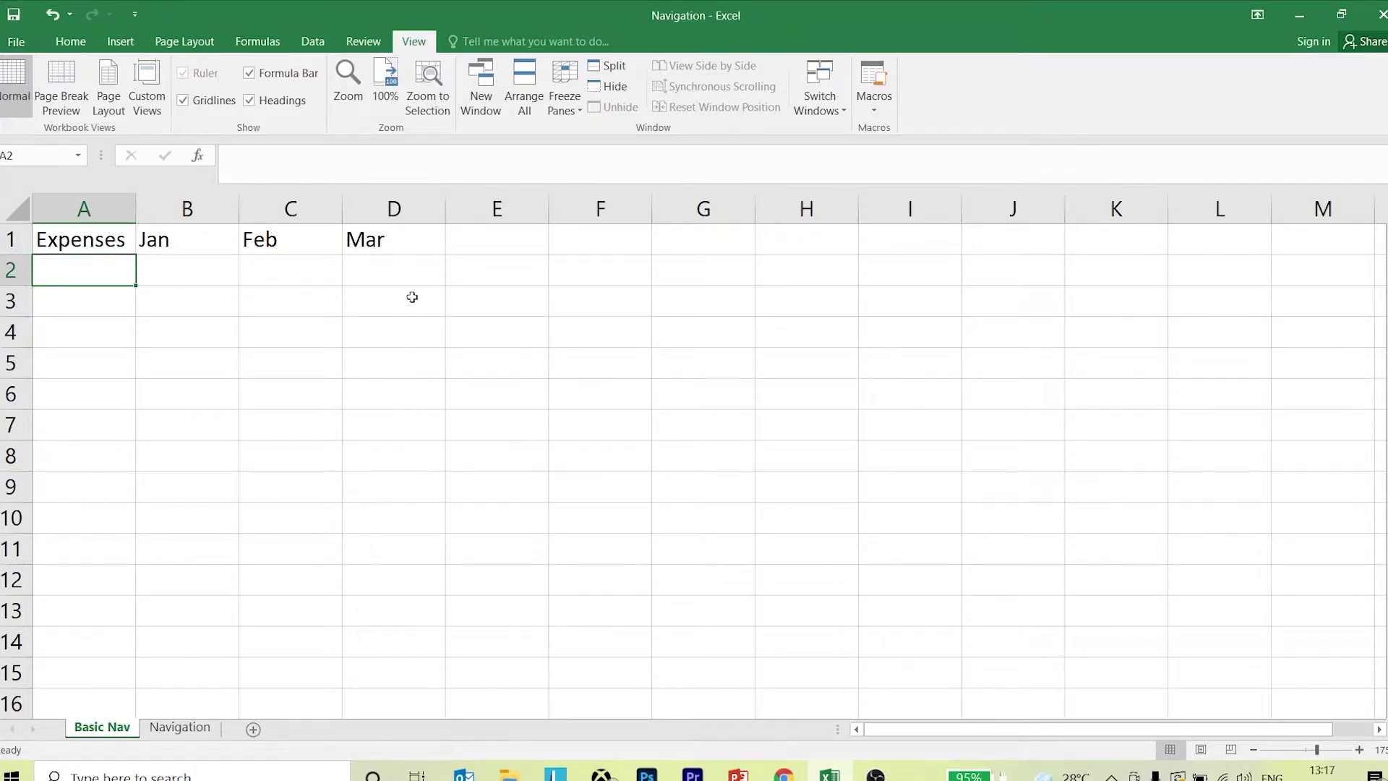
# Move from Mar in D1 down to D2, and step across the headers from A1 to D1 before dropping to A2.
pyautogui.click(390, 241)
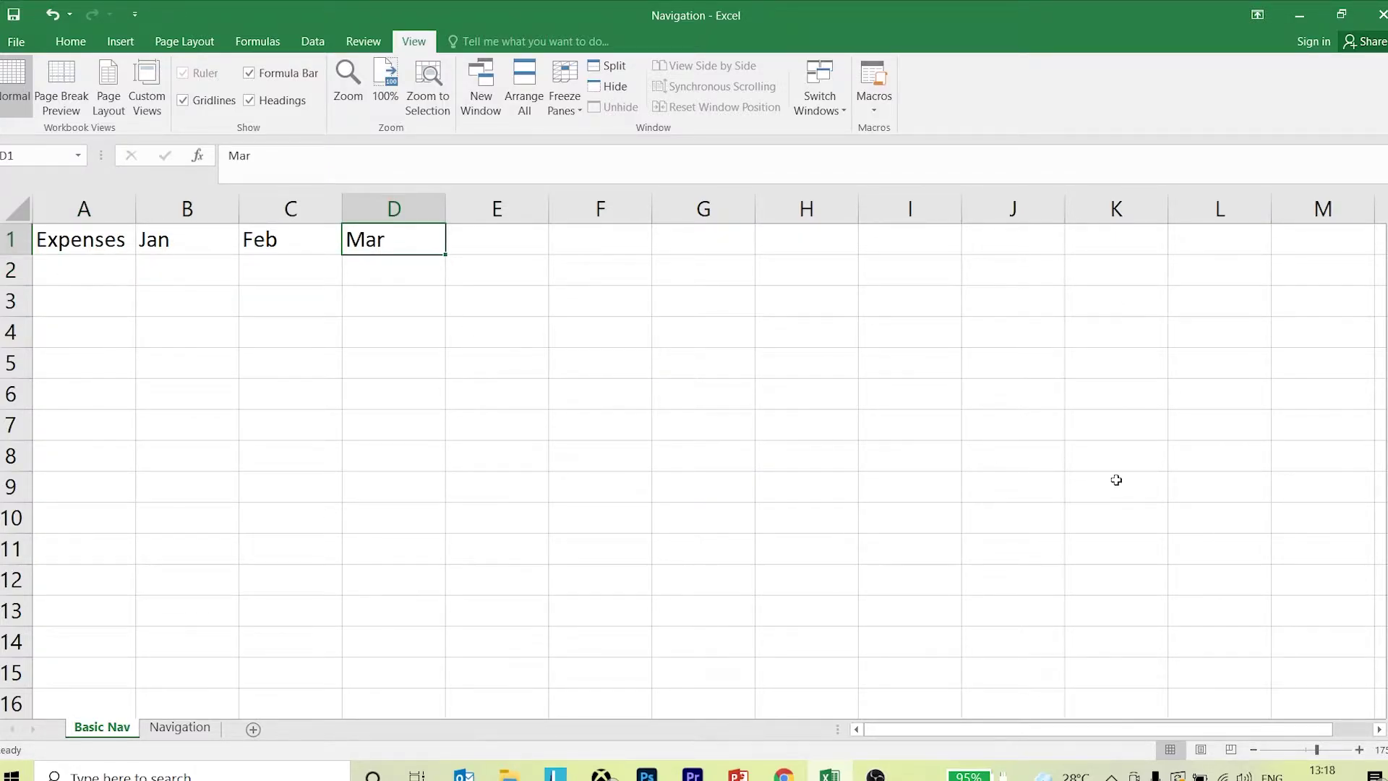
pyautogui.press('Down')
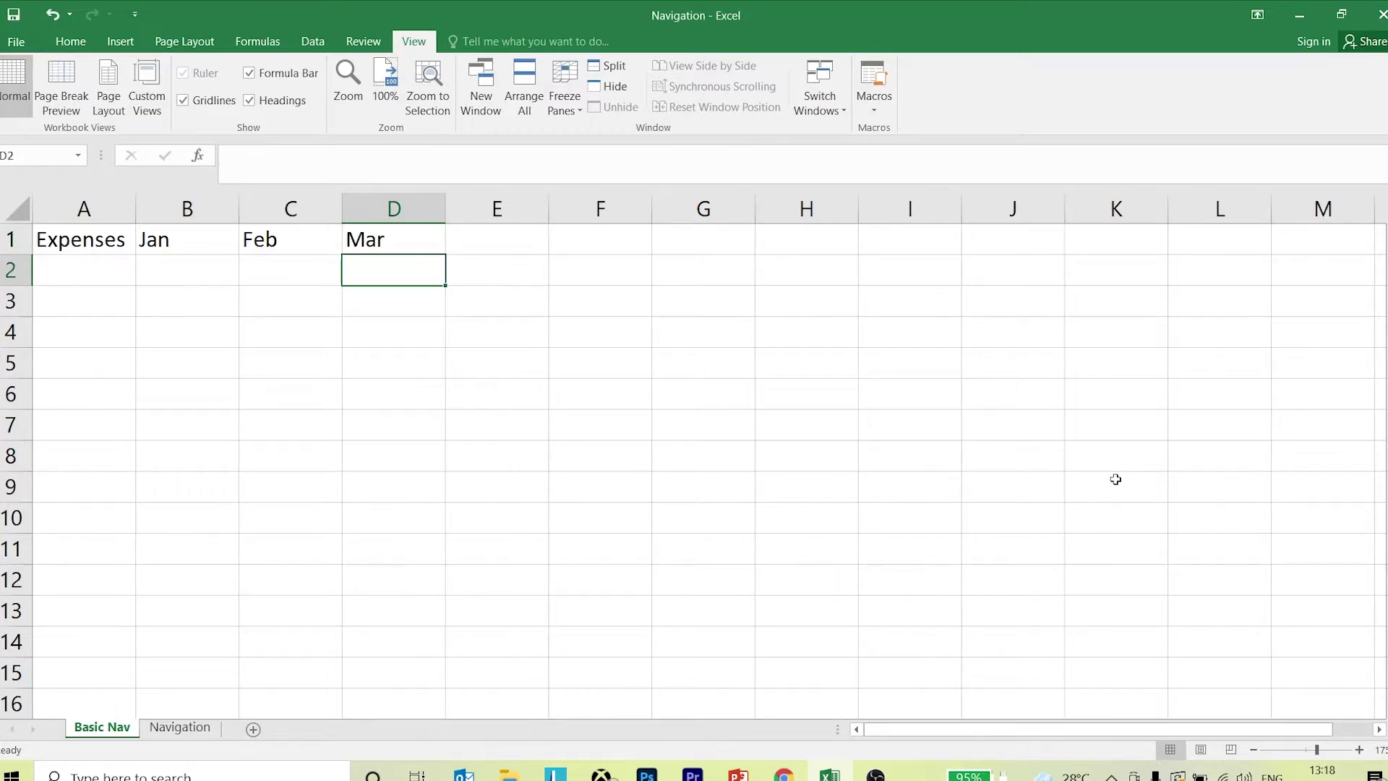
pyautogui.click(161, 258)
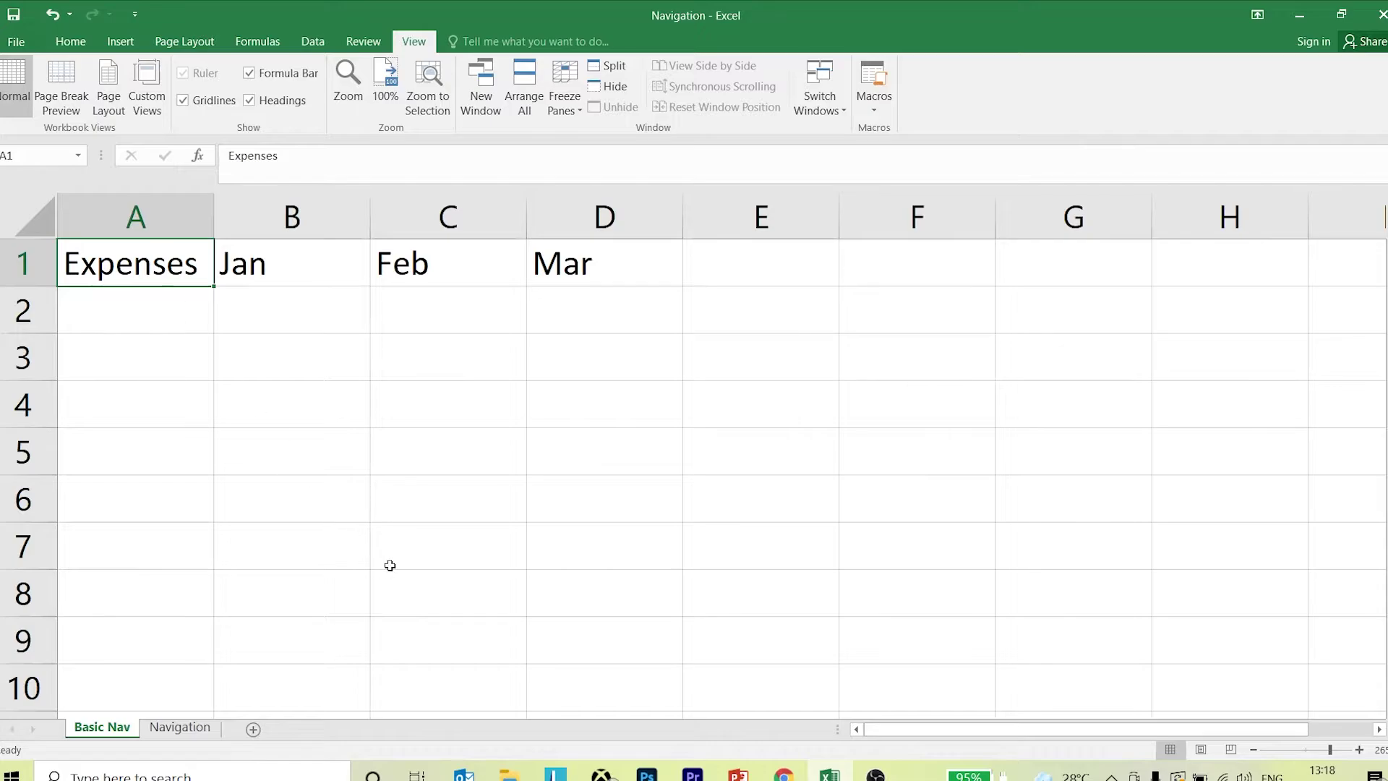
pyautogui.press('Right')
pyautogui.press('Right')
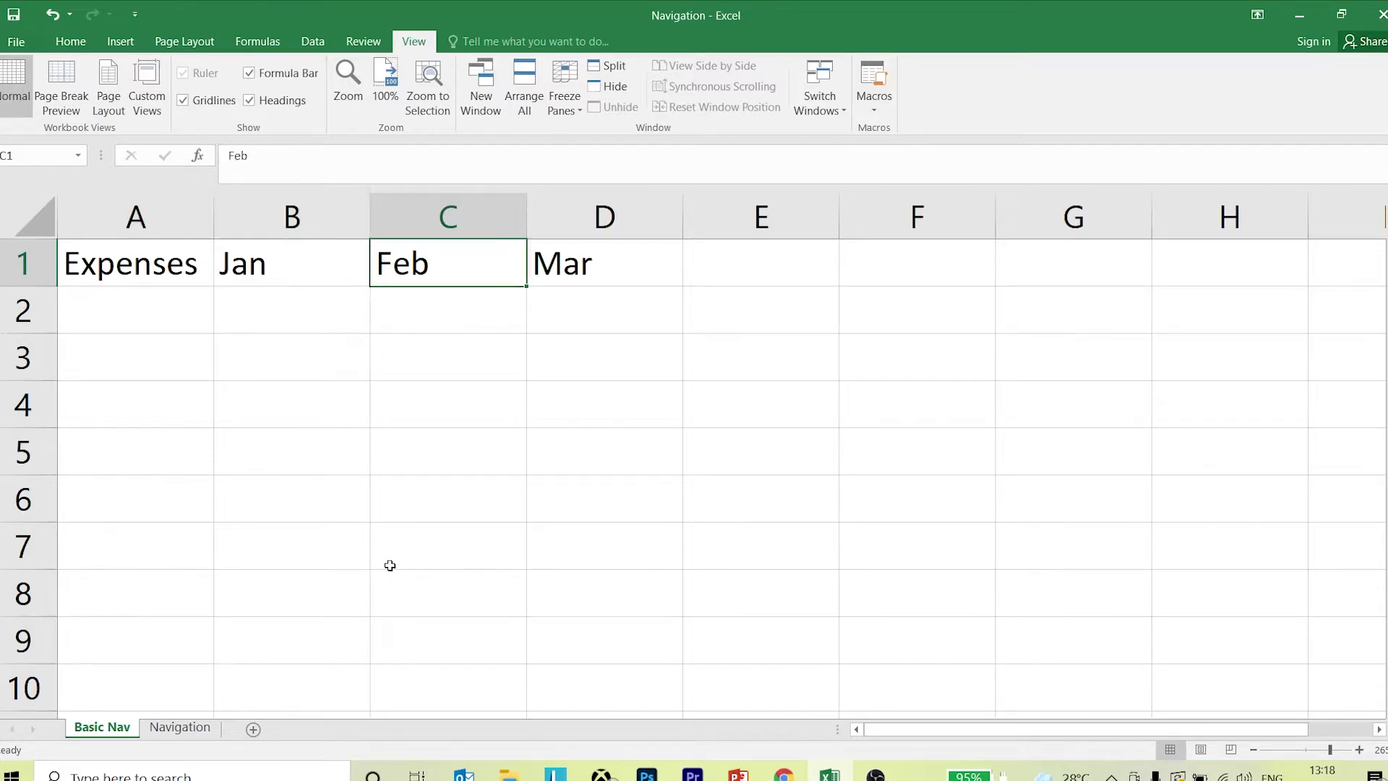
pyautogui.press('Right')
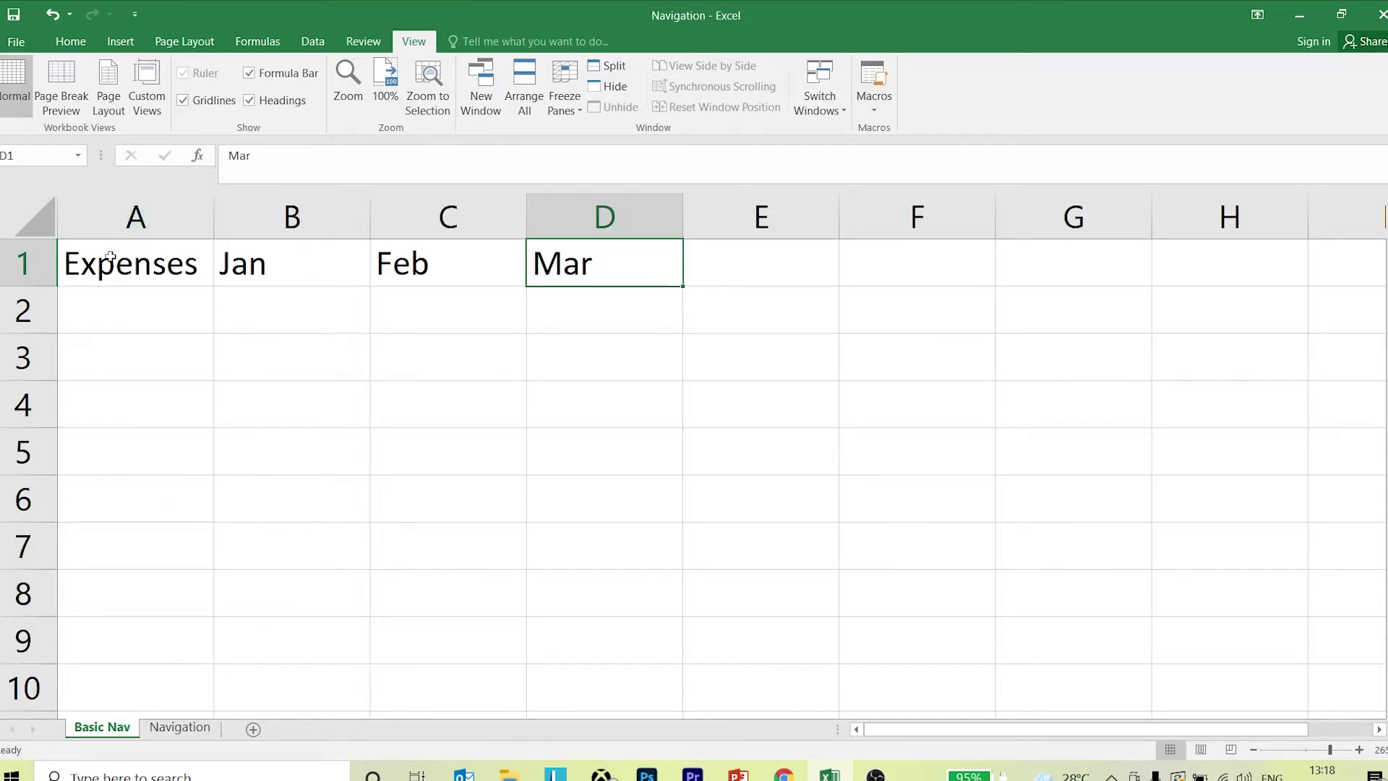
pyautogui.press('Return')
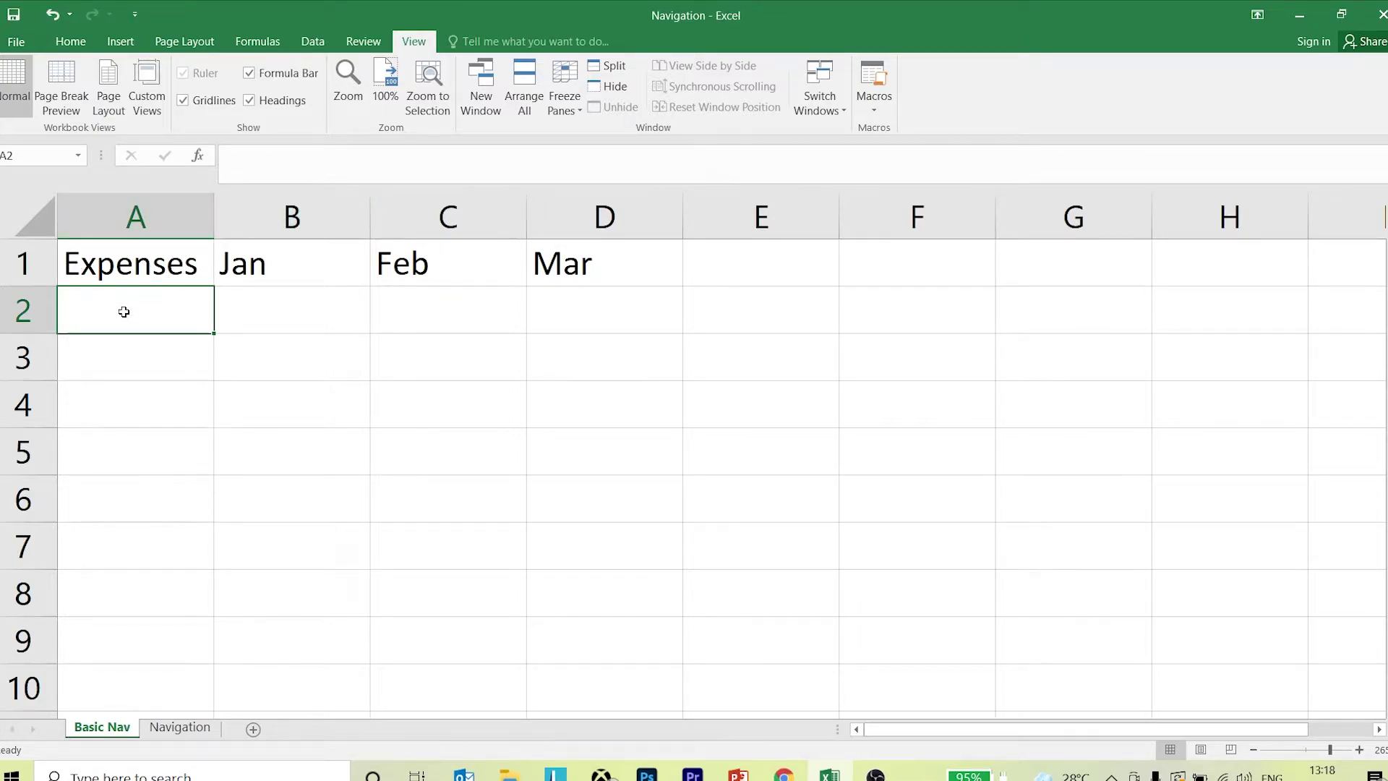
# Step across the headers from Jan in B1 to Mar in D1 and go to cell B2.
pyautogui.click(316, 278)
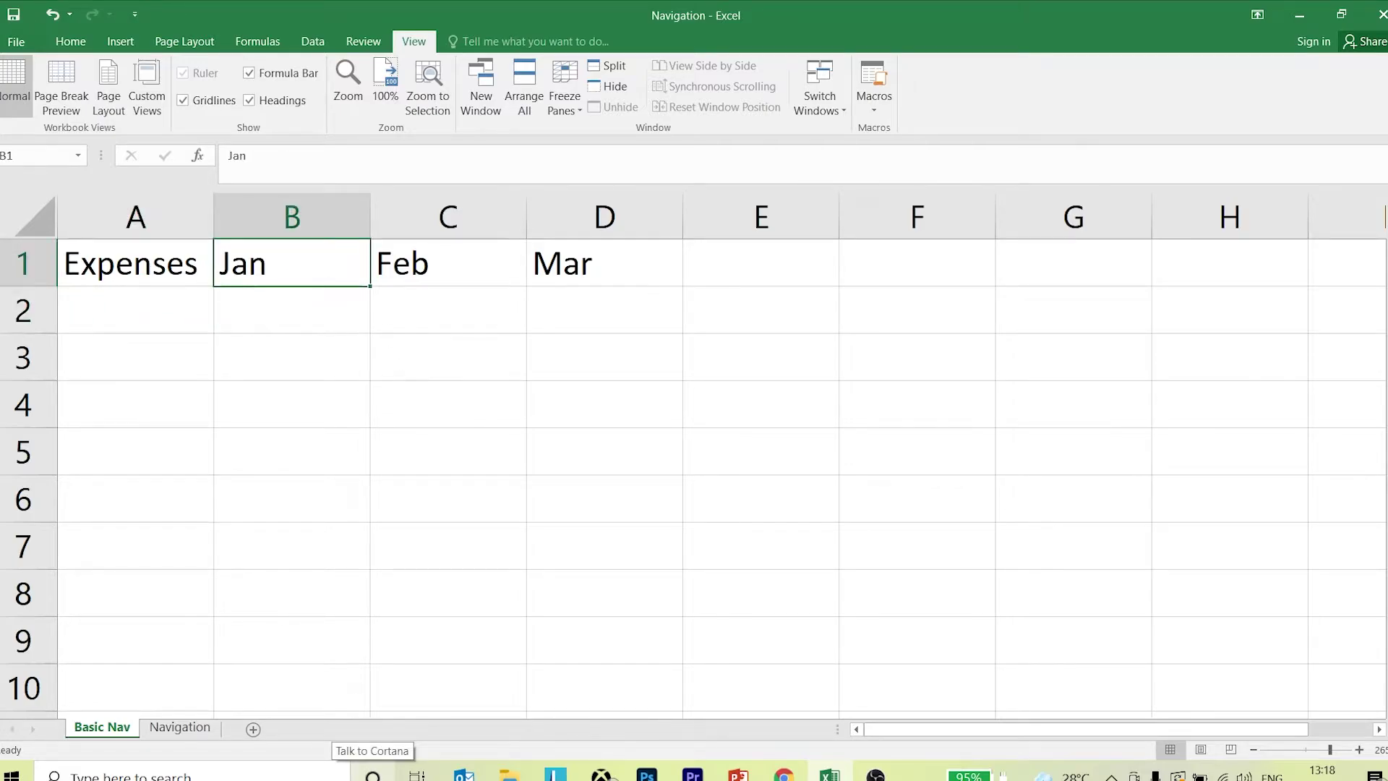
pyautogui.press('Right')
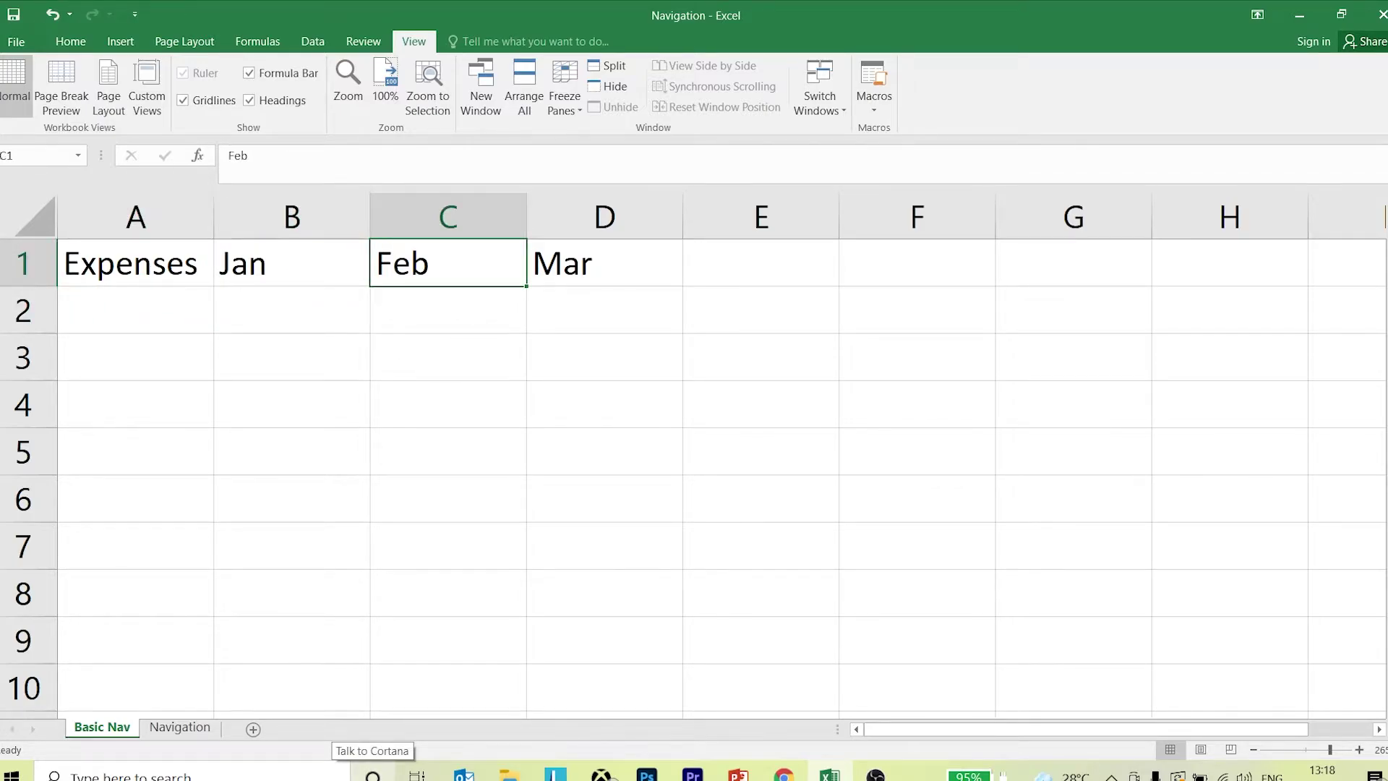
pyautogui.press('Right')
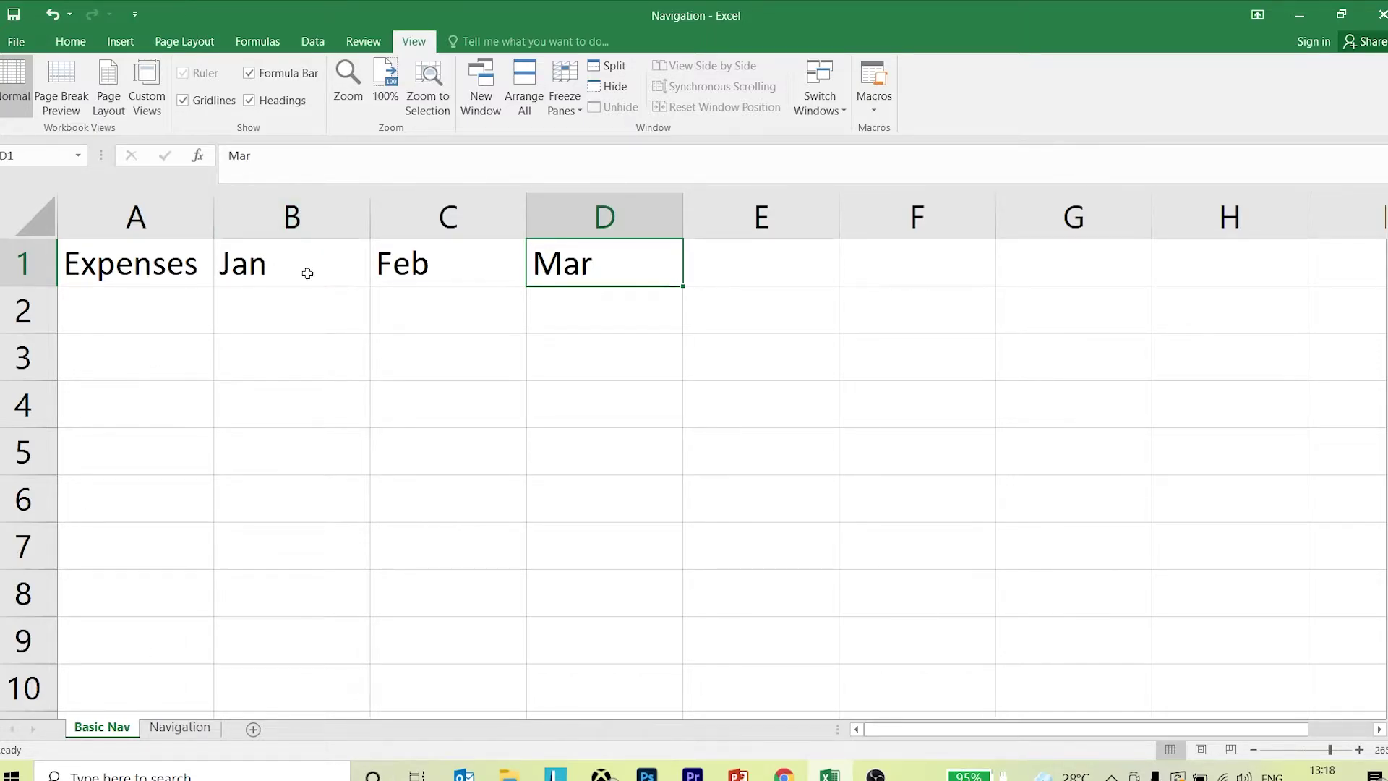
pyautogui.click(349, 301)
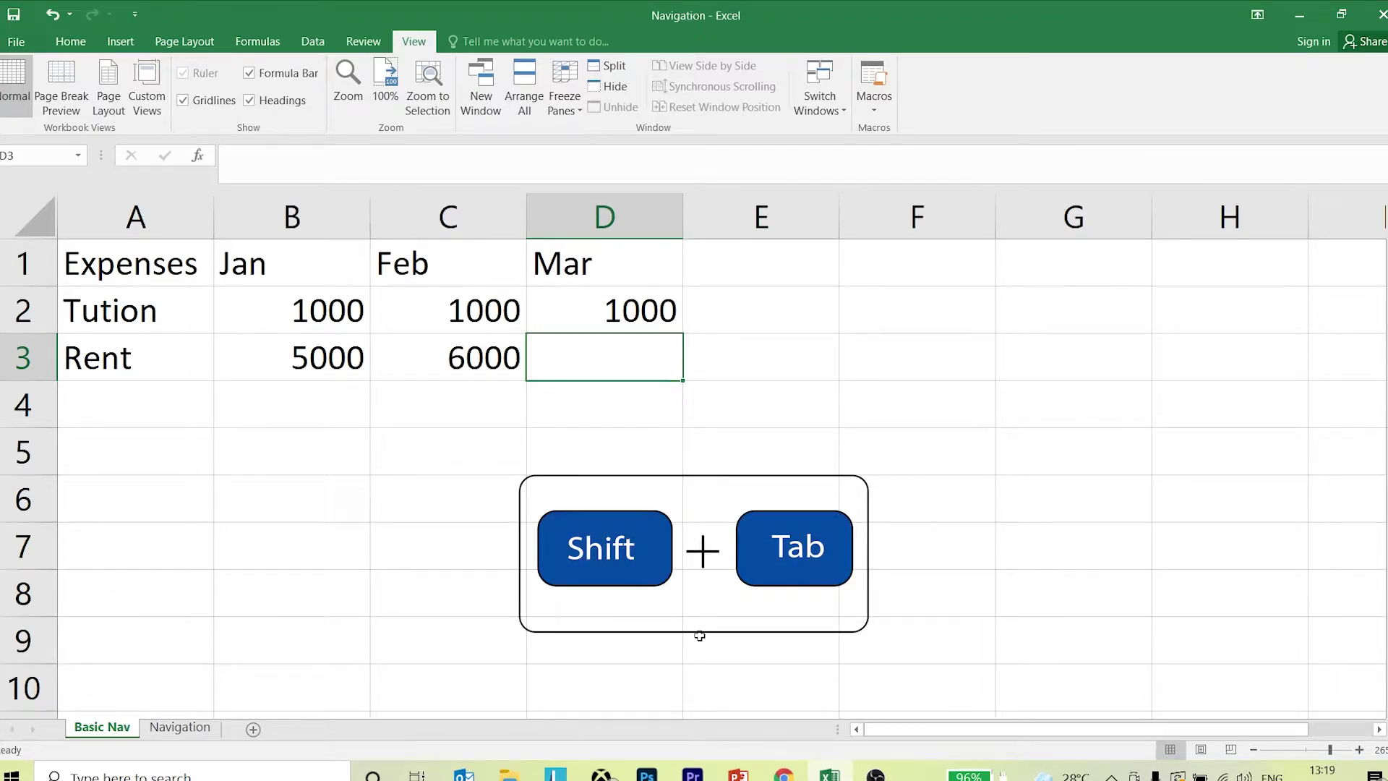
# Go back one cell from D3 to the Feb rent in C3 and correct it to 5000.
pyautogui.hotkey('shift', 'Tab')
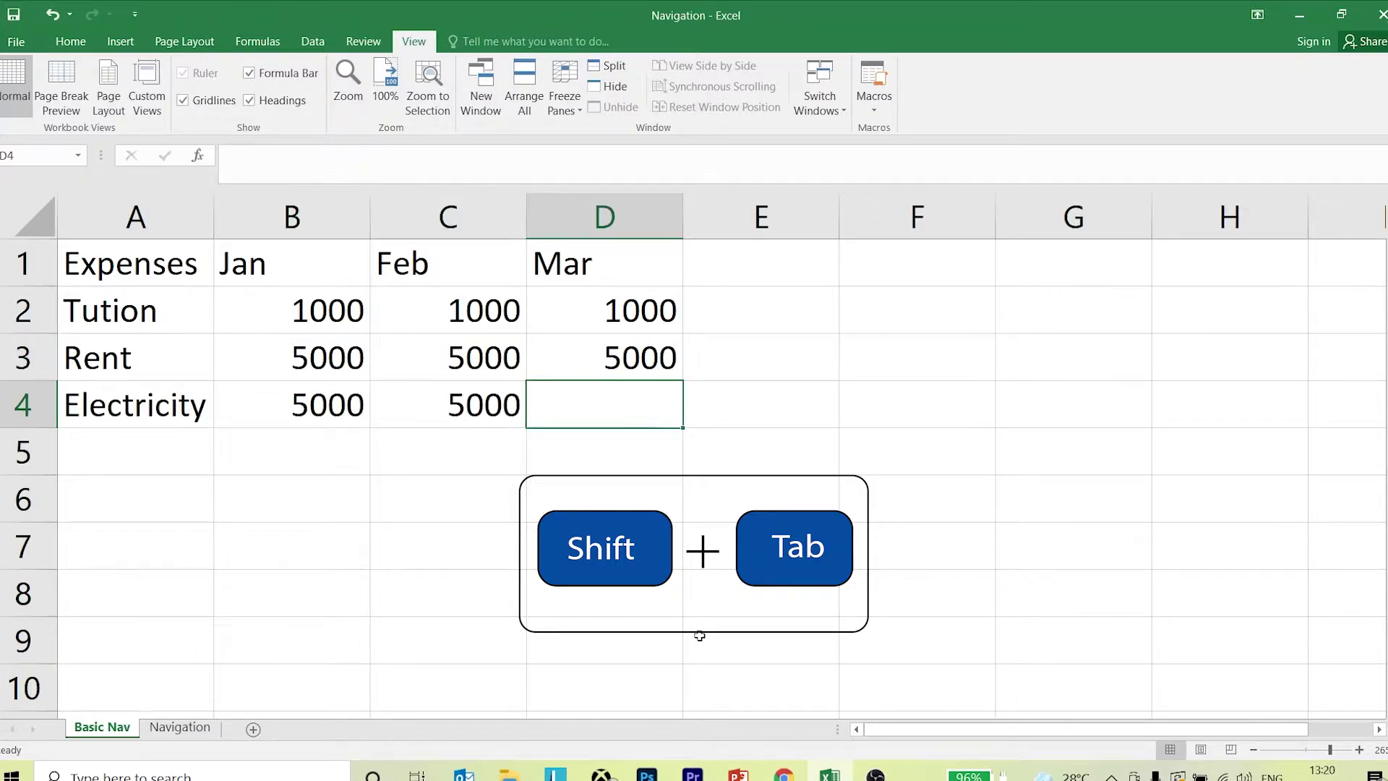
# Move backward cell by cell from D4 to Electricity in A4 and up one row to Rent in A3.
pyautogui.hotkey('shift', 'Tab')
pyautogui.hotkey('shift', 'Tab')
pyautogui.hotkey('shift', 'Tab')
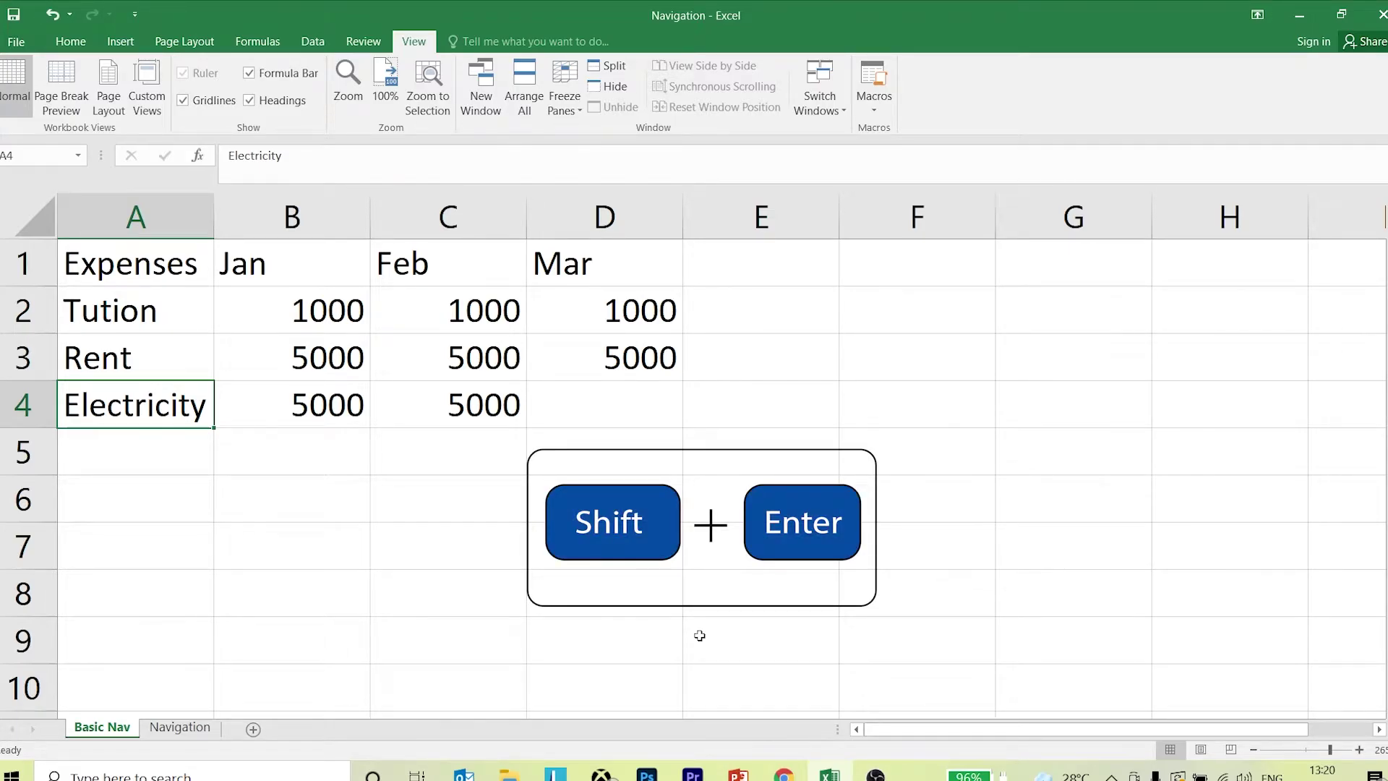
pyautogui.hotkey('shift', 'Return')
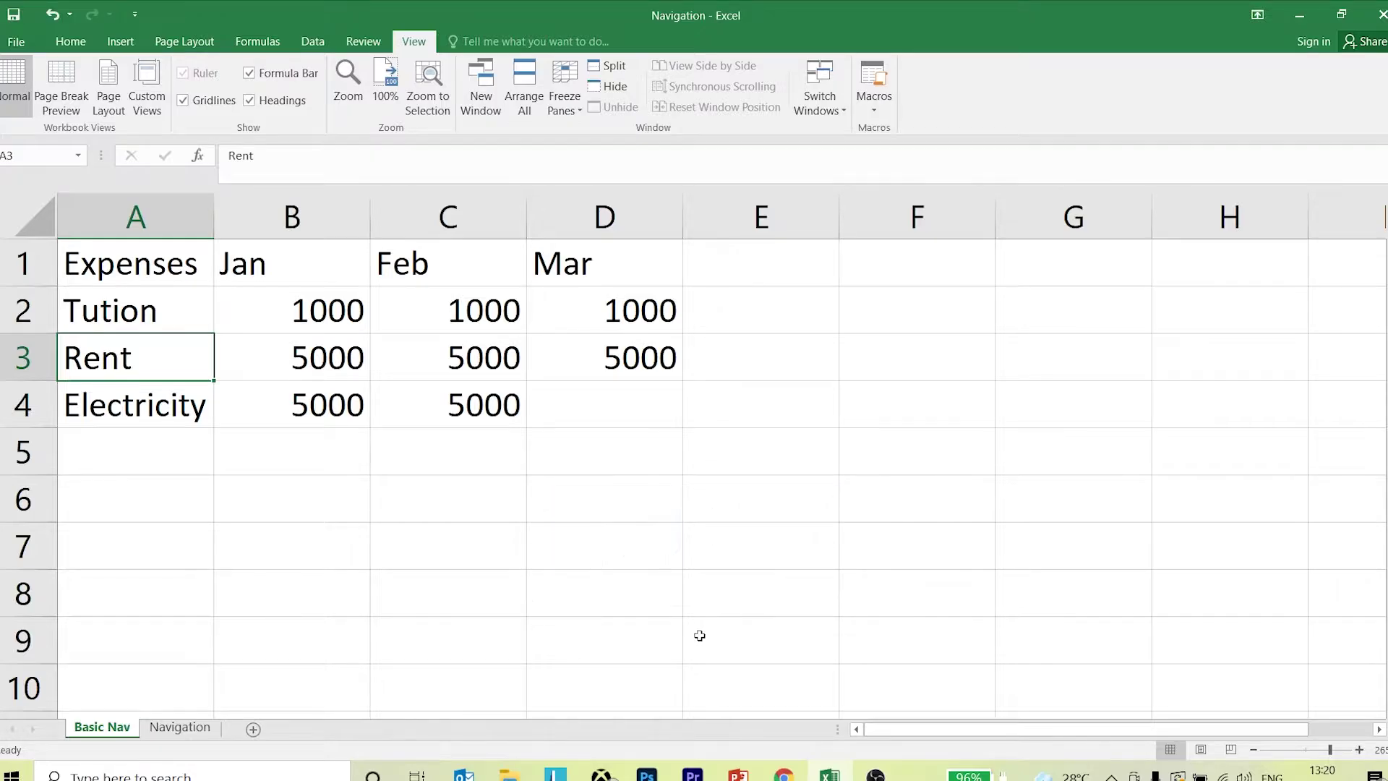
# Select cell G4 in the empty area and move down cell by cell to G8.
pyautogui.click(992, 282)
pyautogui.click(1059, 385)
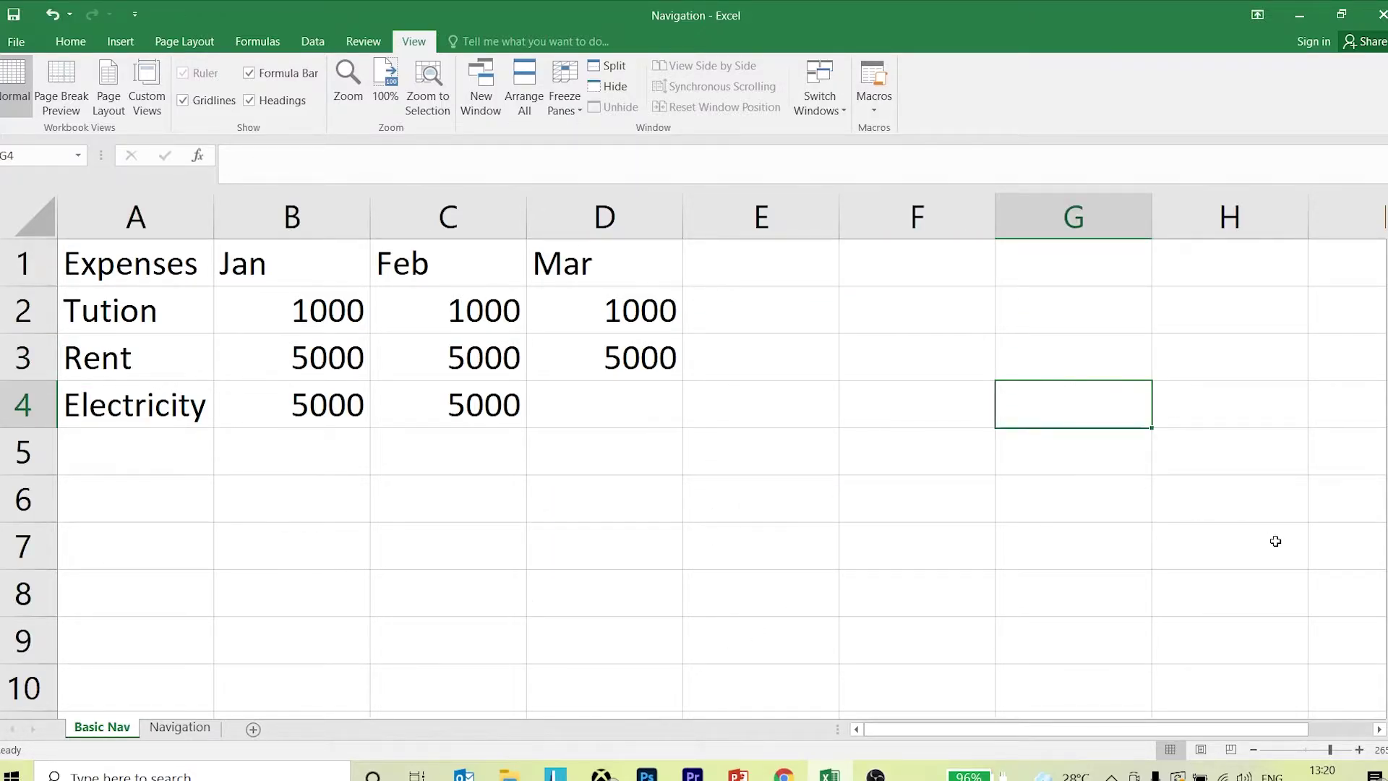
pyautogui.press('Down')
pyautogui.press('Down')
pyautogui.press('Down')
pyautogui.press('Down')
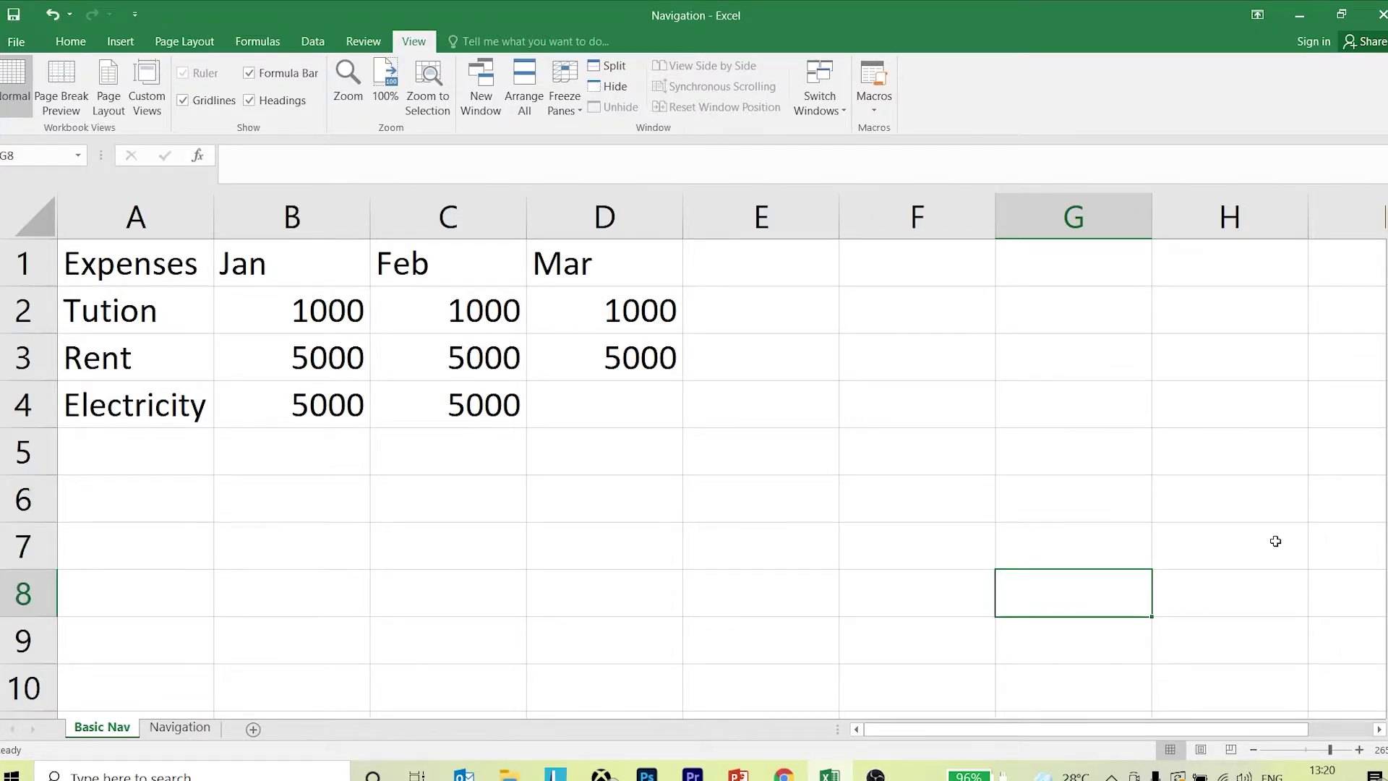
# Move up five cells in column G from G8 to G3.
pyautogui.press('Up')
pyautogui.press('Up')
pyautogui.press('Up')
pyautogui.press('Up')
pyautogui.press('Up')
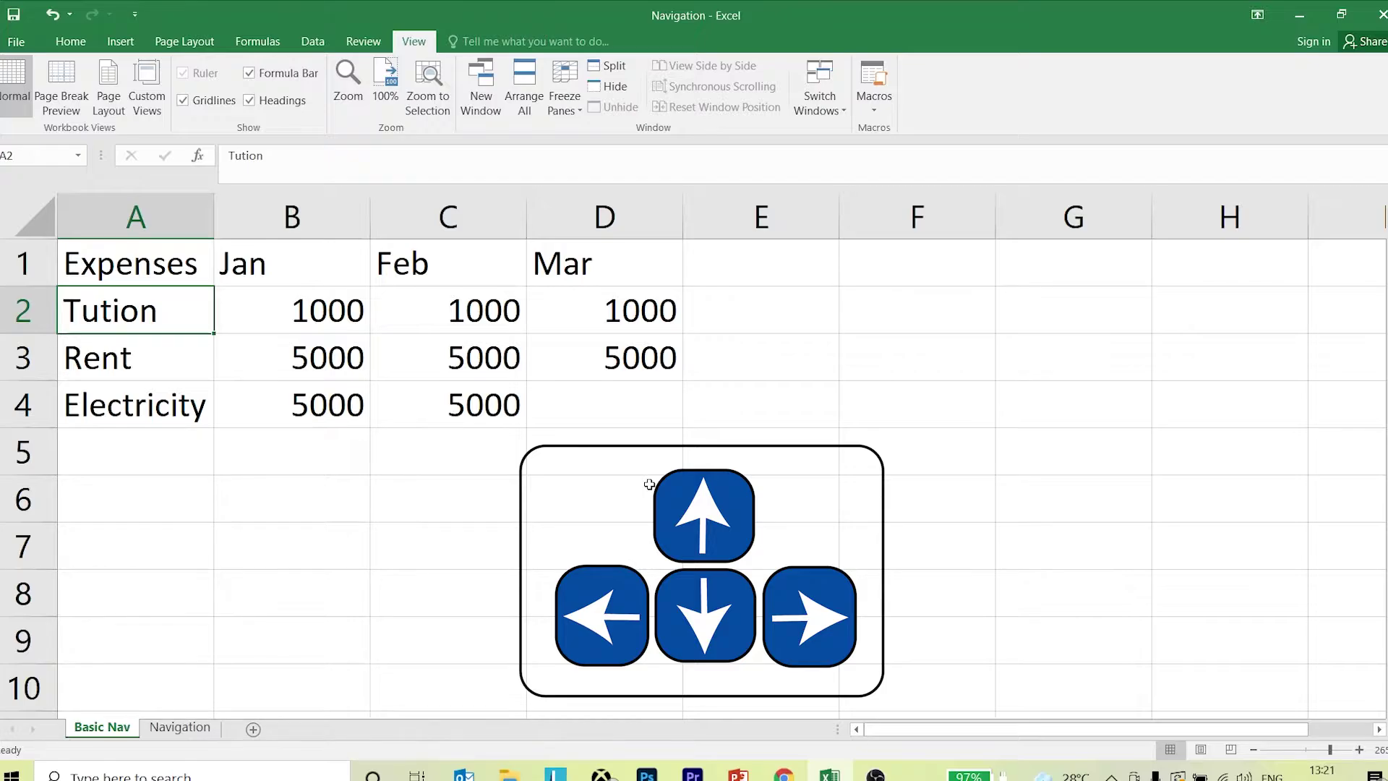
# Travel cell by cell around the expenses table from A2 through D2, D4 and A4 up to A1.
pyautogui.press('Right')
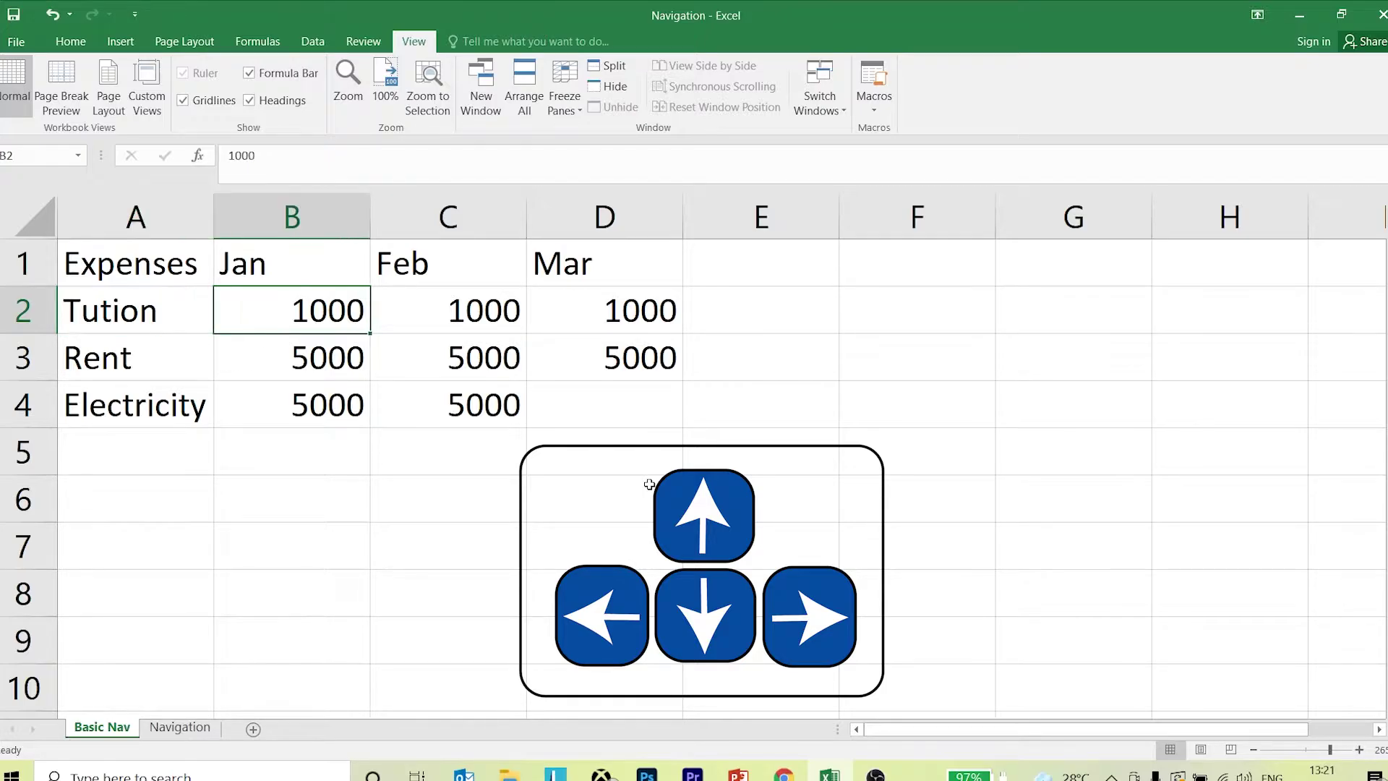
pyautogui.press('Right')
pyautogui.press('Right')
pyautogui.press('Down')
pyautogui.press('Down')
pyautogui.press('Left')
pyautogui.press('Left')
pyautogui.press('Left')
pyautogui.press('Up')
pyautogui.press('Up')
pyautogui.press('Up')
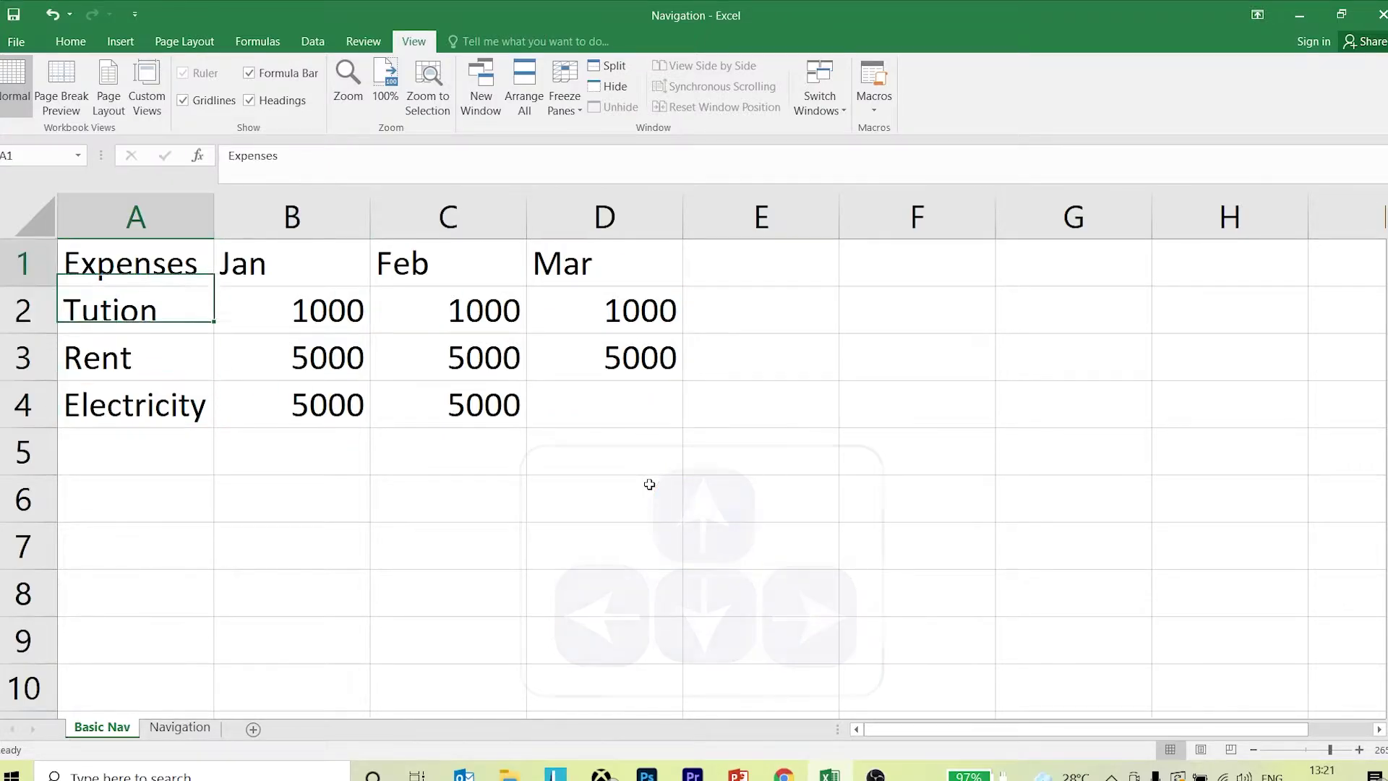
# Move from A1 across to C1, down to C4 and back one cell to B4.
pyautogui.press('Right')
pyautogui.press('Right')
pyautogui.press('Down')
pyautogui.press('Down')
pyautogui.press('Down')
pyautogui.press('Left')
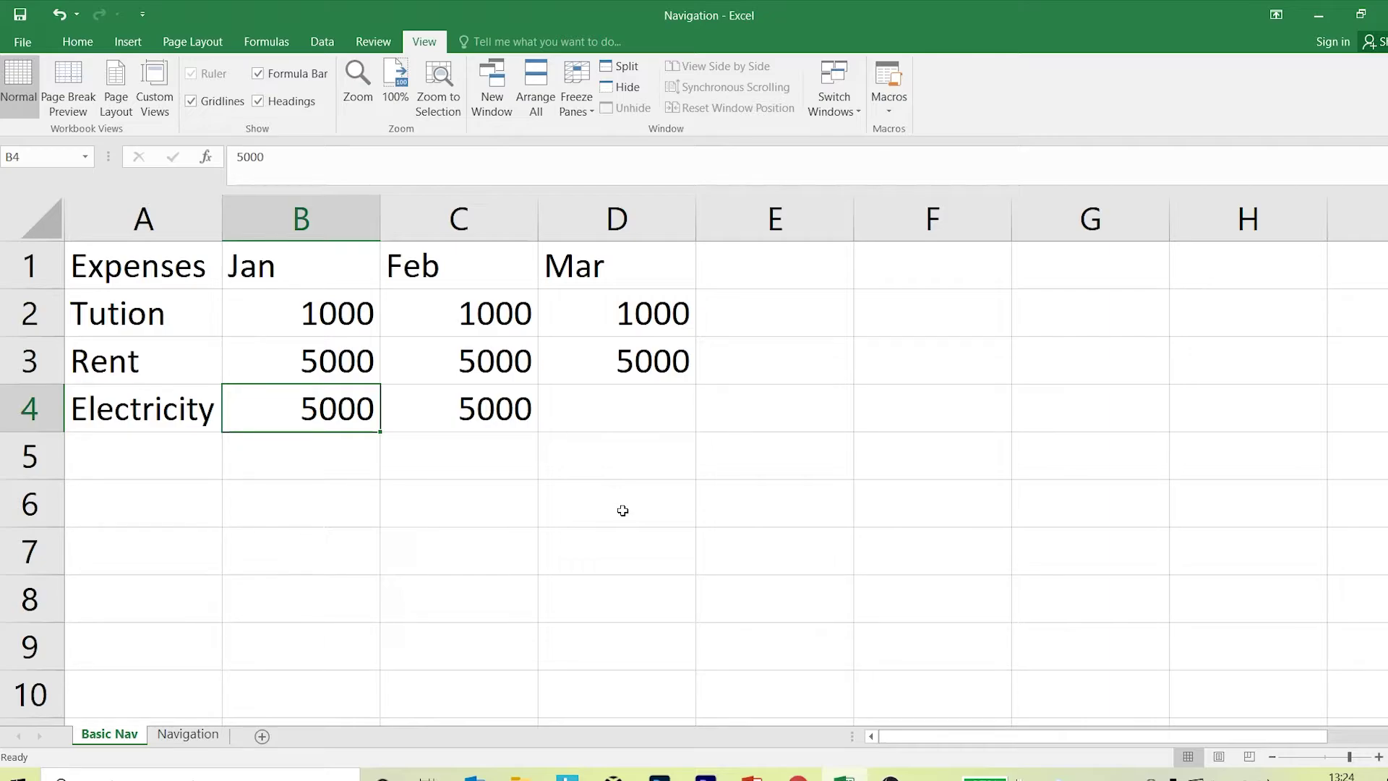
# Open the Navigation sheet and look through the sales records down to the last row and back to the header row.
pyautogui.click(190, 735)
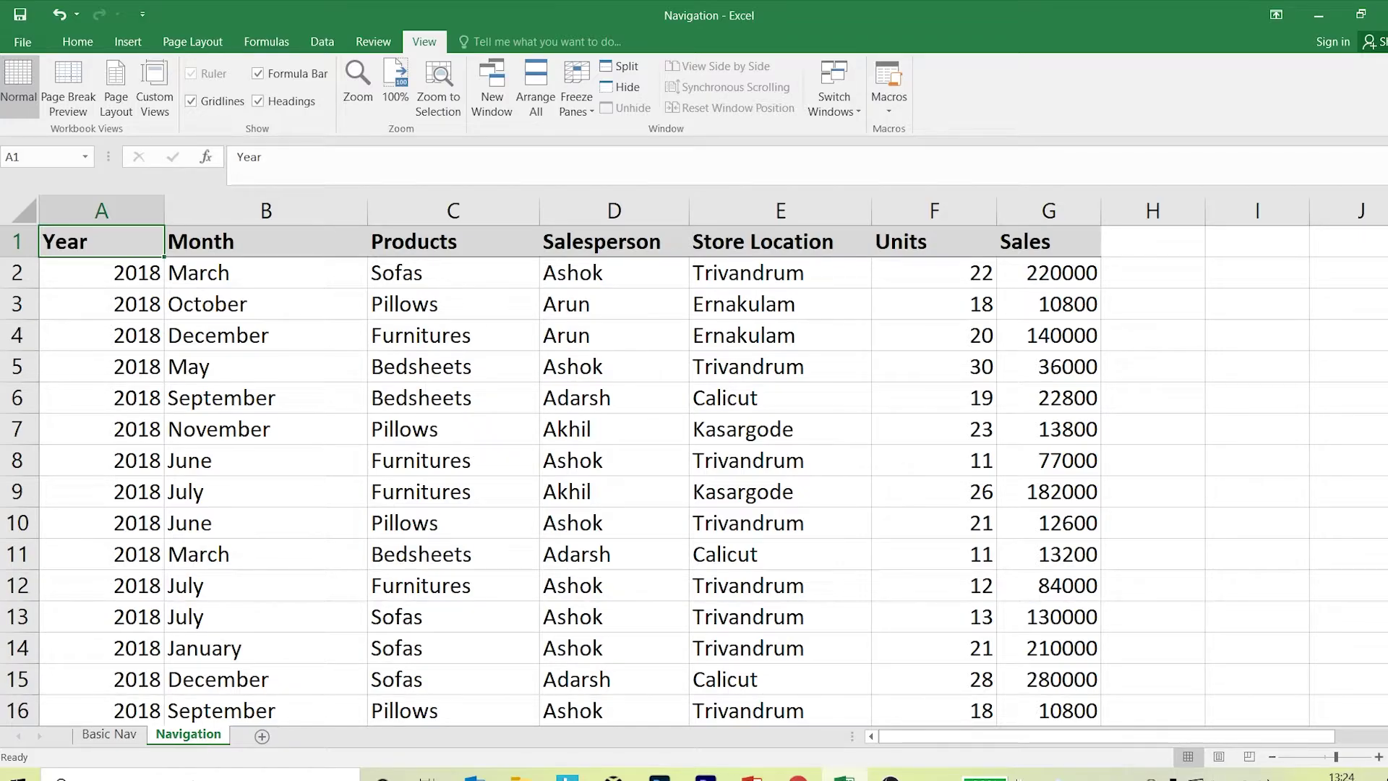
pyautogui.scroll(-20, 318, 456)
pyautogui.scroll(-20, 319, 456)
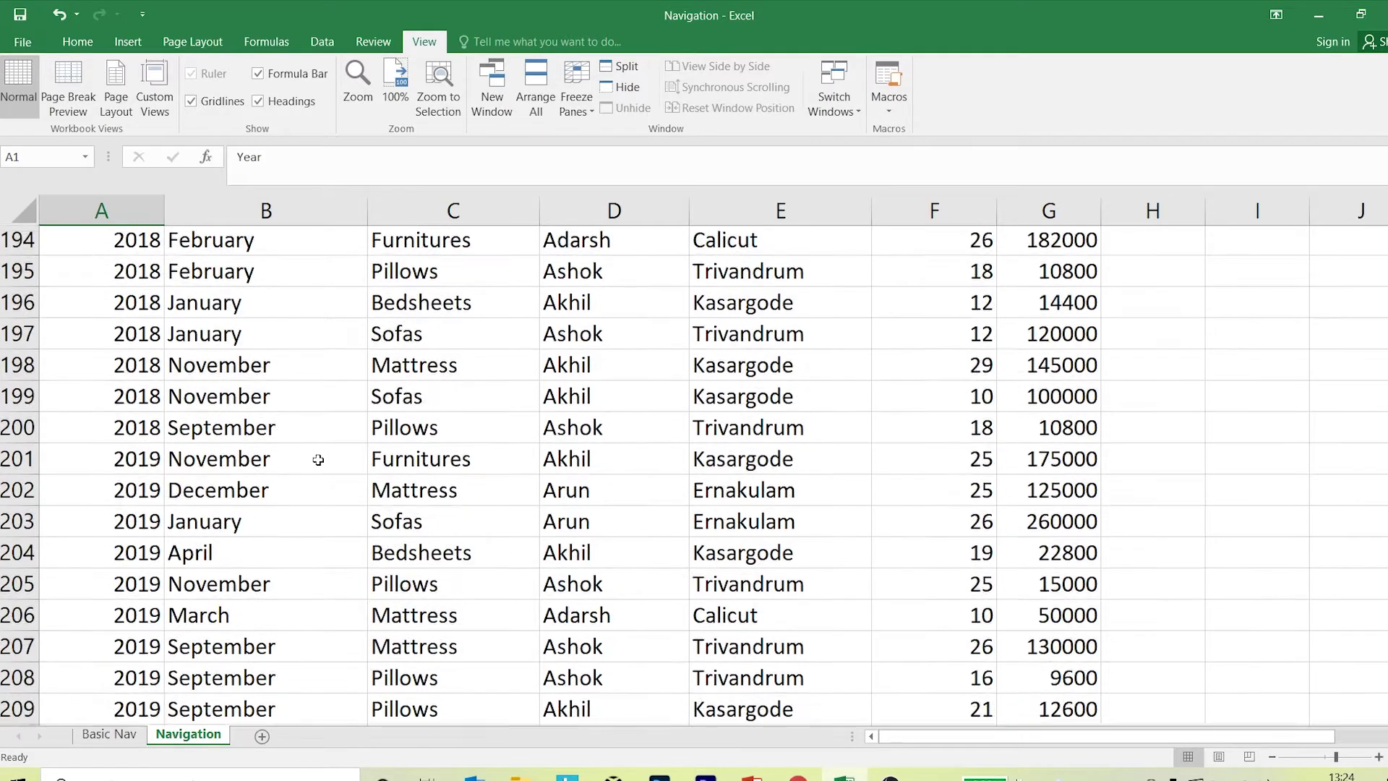
pyautogui.scroll(-20, 320, 483)
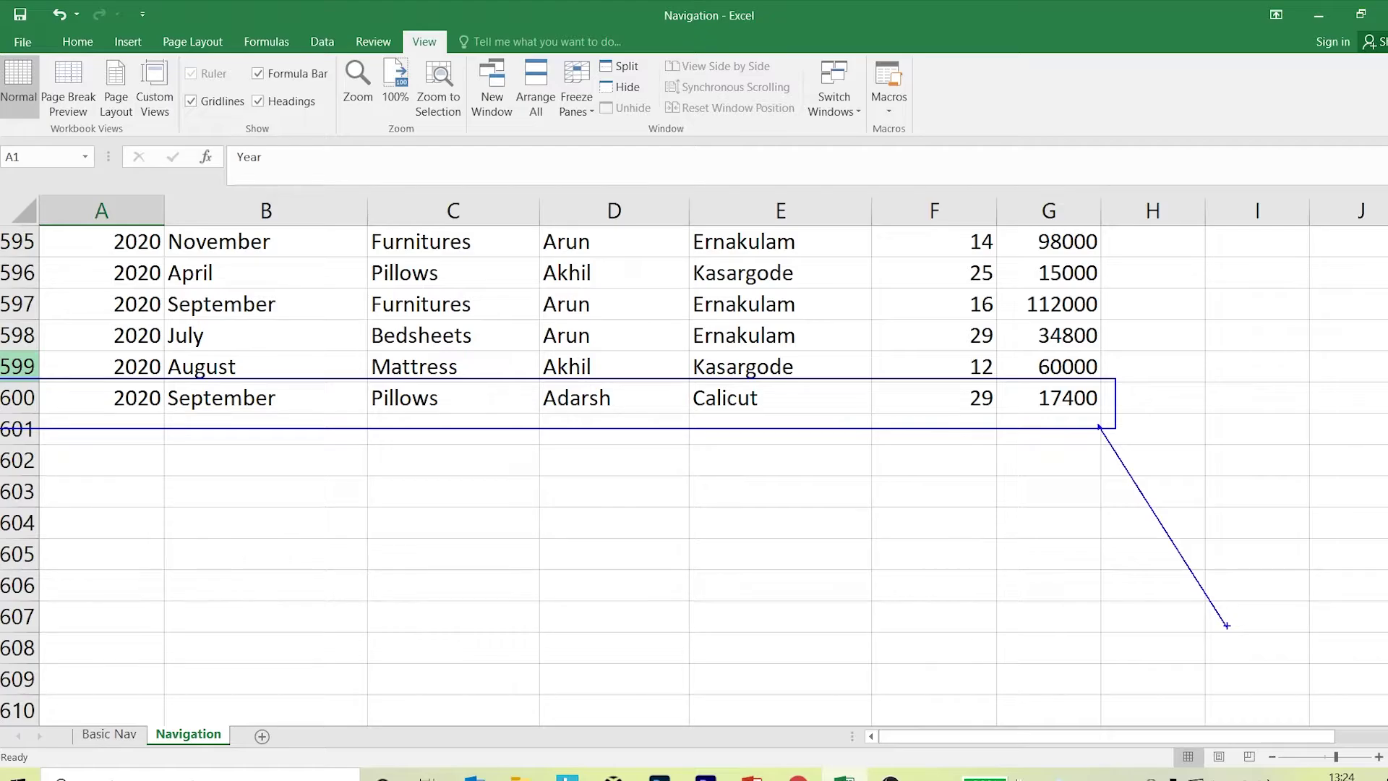
pyautogui.scroll(7, 885, 561)
pyautogui.hotkey('ctrl', 'Home')
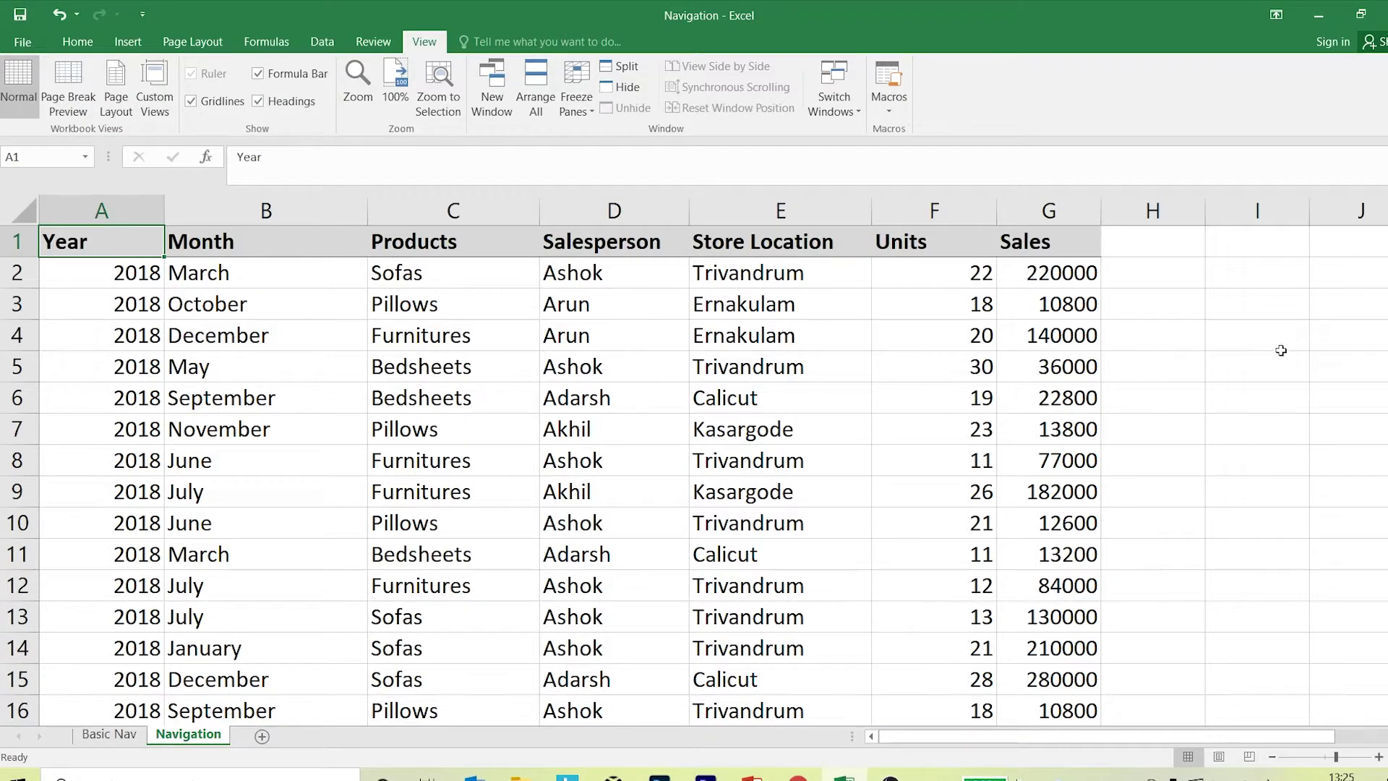
pyautogui.scroll(-20, 1280, 350)
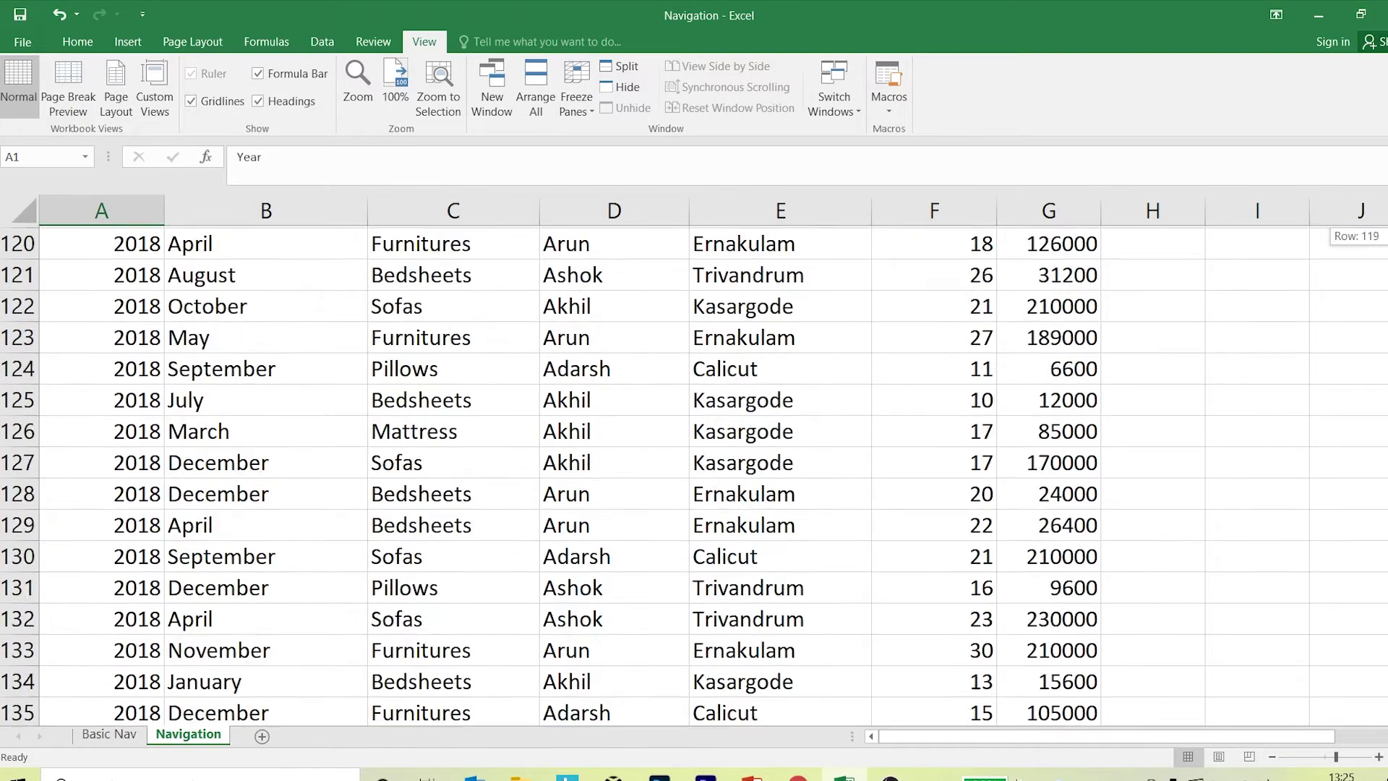
pyautogui.moveTo(1387, 315); pyautogui.dragTo(1387, 239)
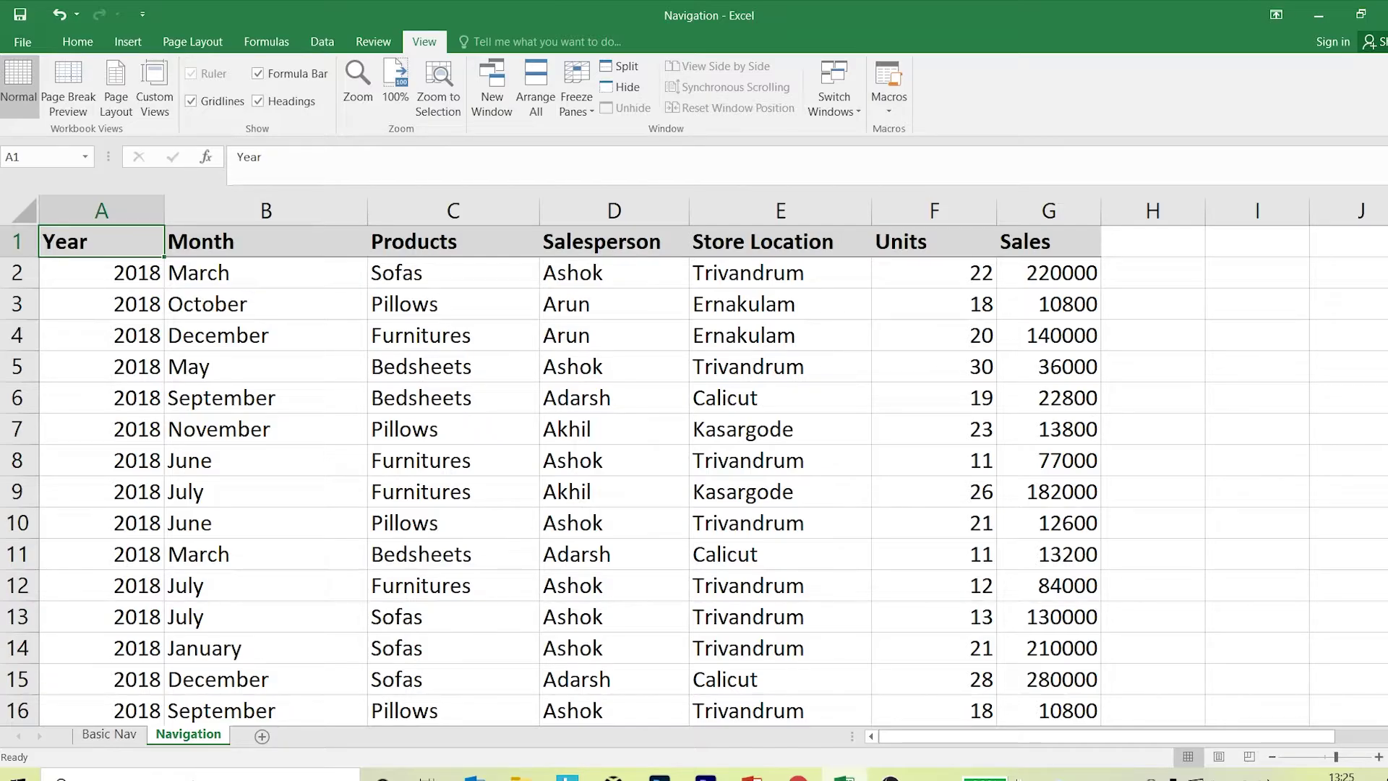
pyautogui.moveTo(8, 212)
pyautogui.mouseDown()
pyautogui.moveTo(163, 269)
pyautogui.moveTo(258, 382)
pyautogui.mouseUp()
pyautogui.press('Escape')
pyautogui.moveTo(50, 232); pyautogui.dragTo(1086, 600)
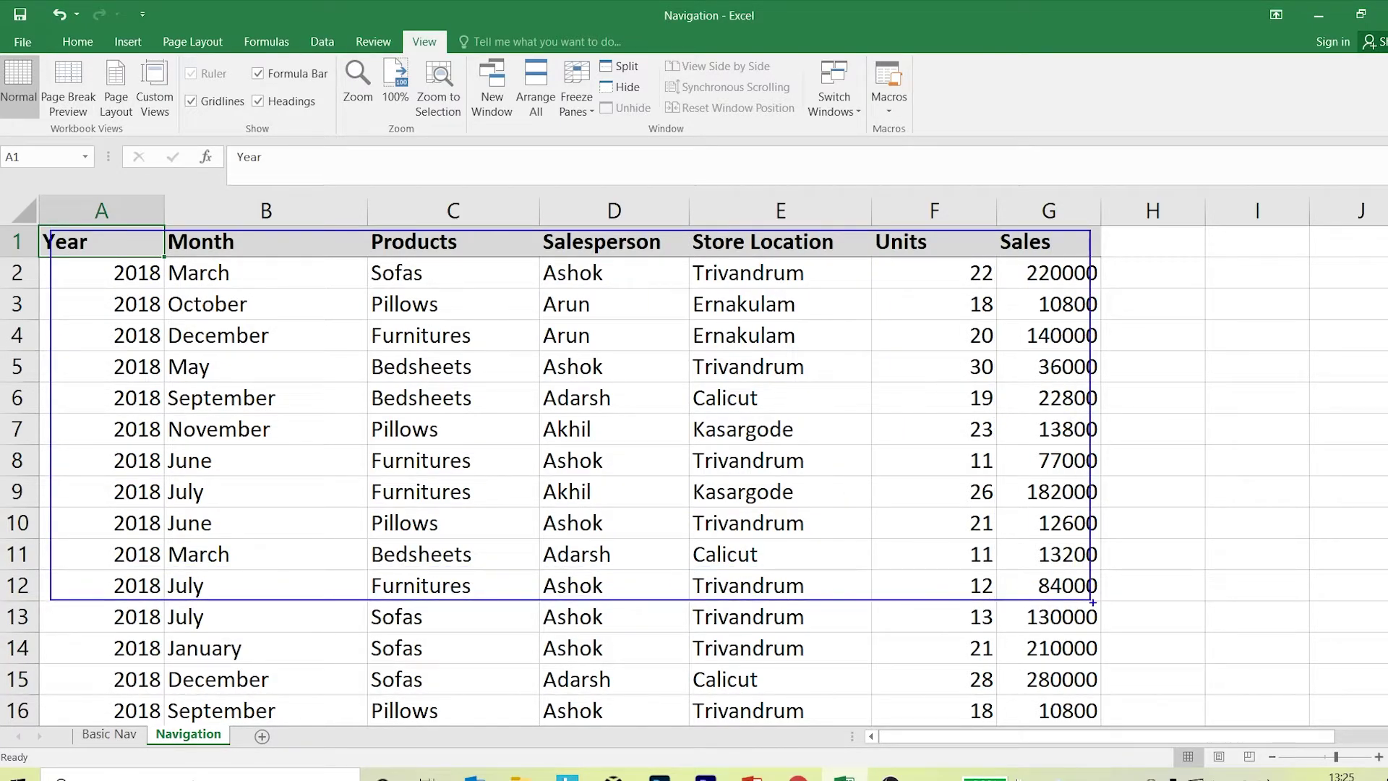
pyautogui.moveTo(998, 568)
pyautogui.mouseDown()
pyautogui.moveTo(1097, 589)
pyautogui.moveTo(1179, 662)
pyautogui.mouseUp()
pyautogui.press('Escape')
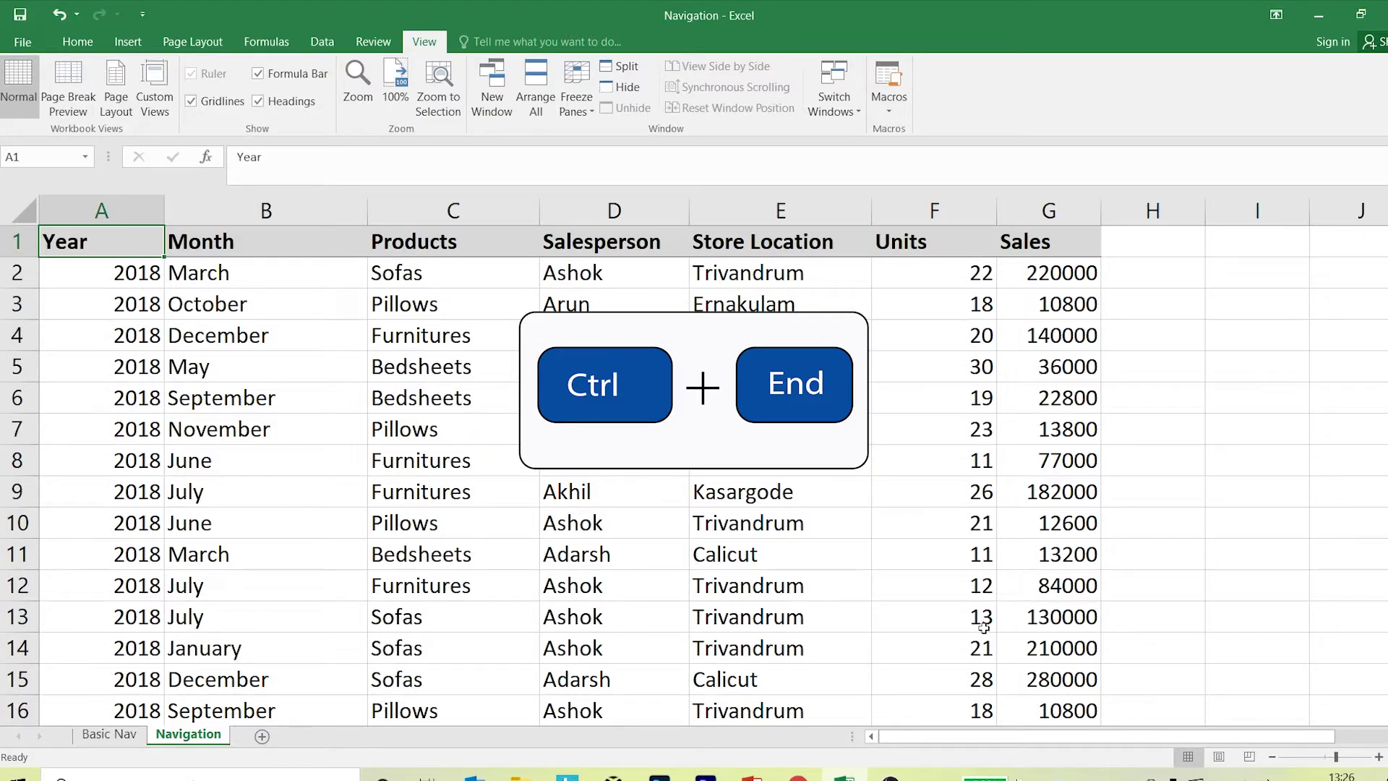
# Jump from A1 straight to the last used cell of the sales data, G600.
pyautogui.hotkey('ctrl', 'End')
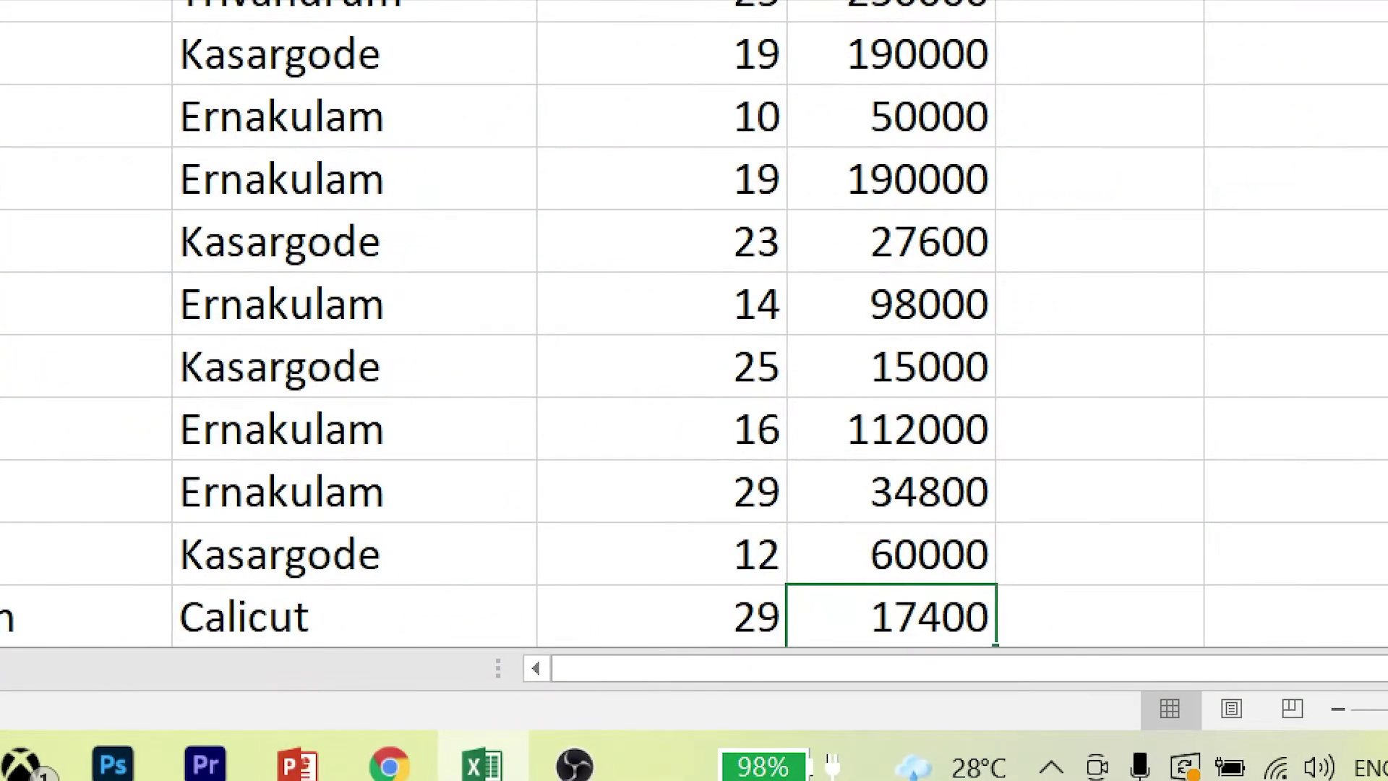
pyautogui.moveTo(756, 546); pyautogui.dragTo(1053, 672)
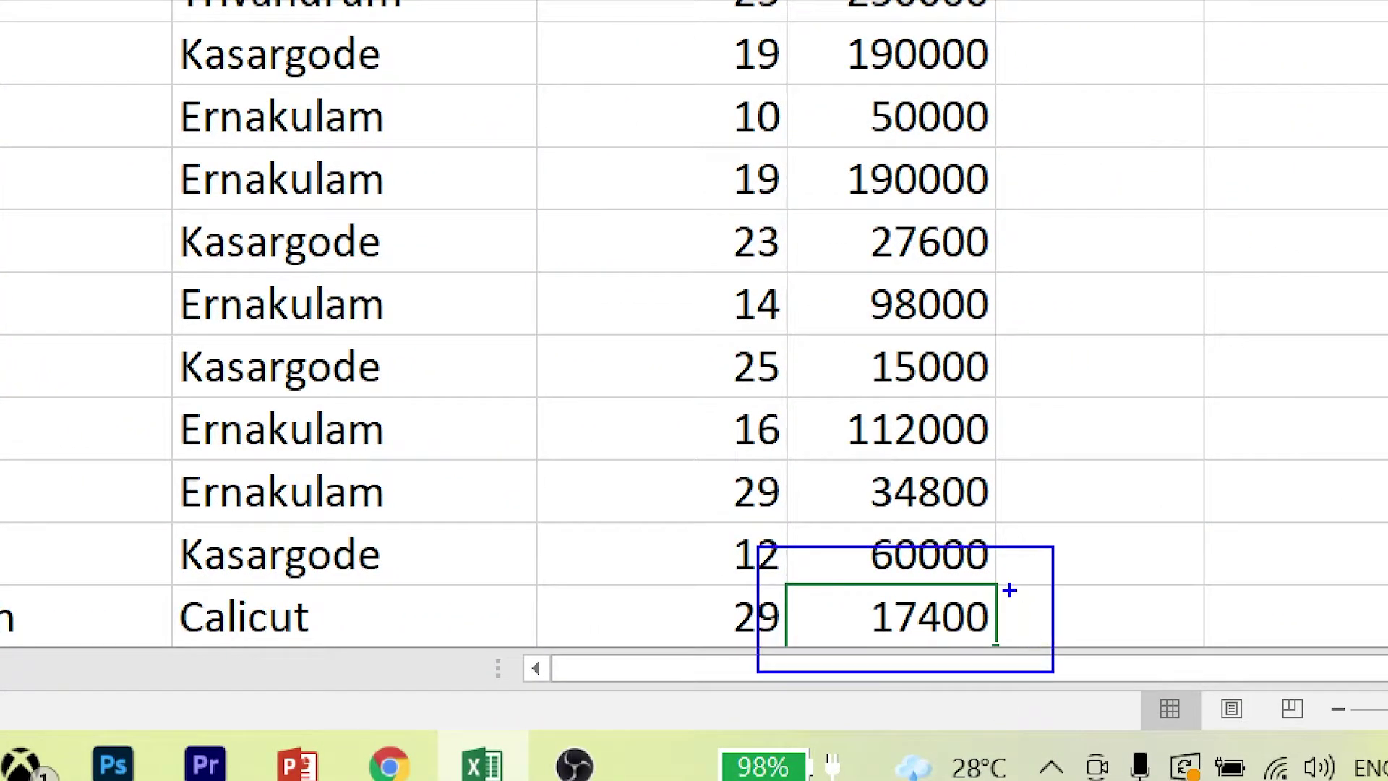
pyautogui.moveTo(1009, 585); pyautogui.dragTo(1175, 320)
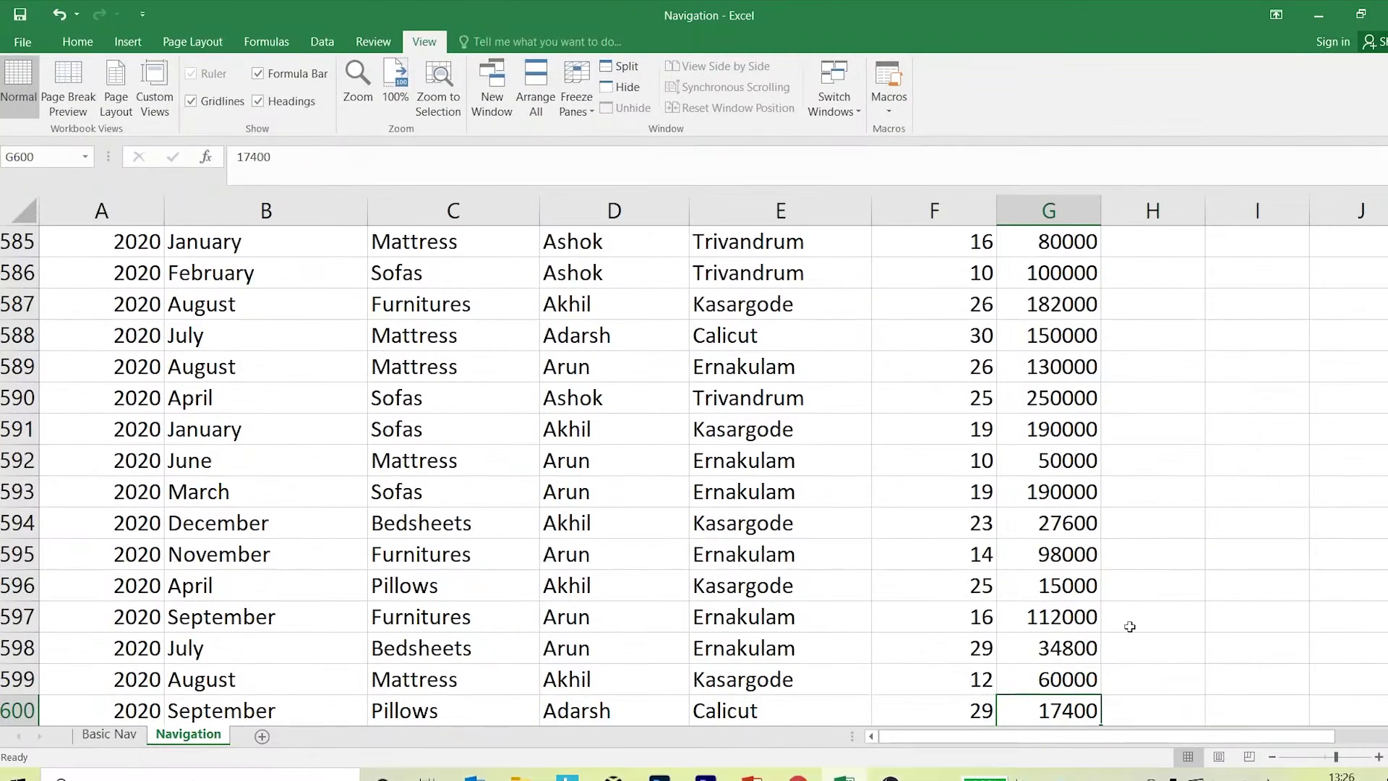
pyautogui.scroll(-3, 1059, 574)
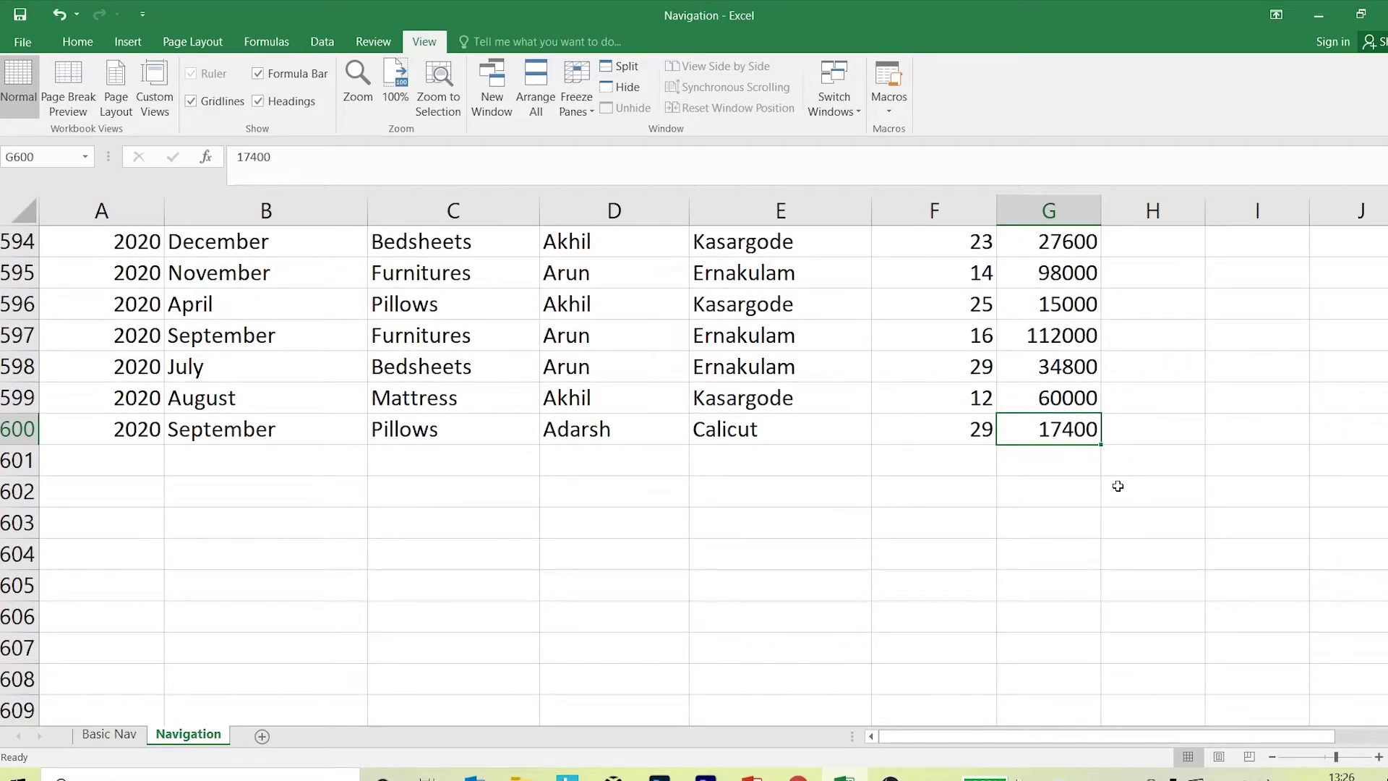
# Move backward cell by cell along the last row from G600 to the month in B600.
pyautogui.press('Left')
pyautogui.press('Left')
pyautogui.press('Left')
pyautogui.press('Left')
pyautogui.press('Left')
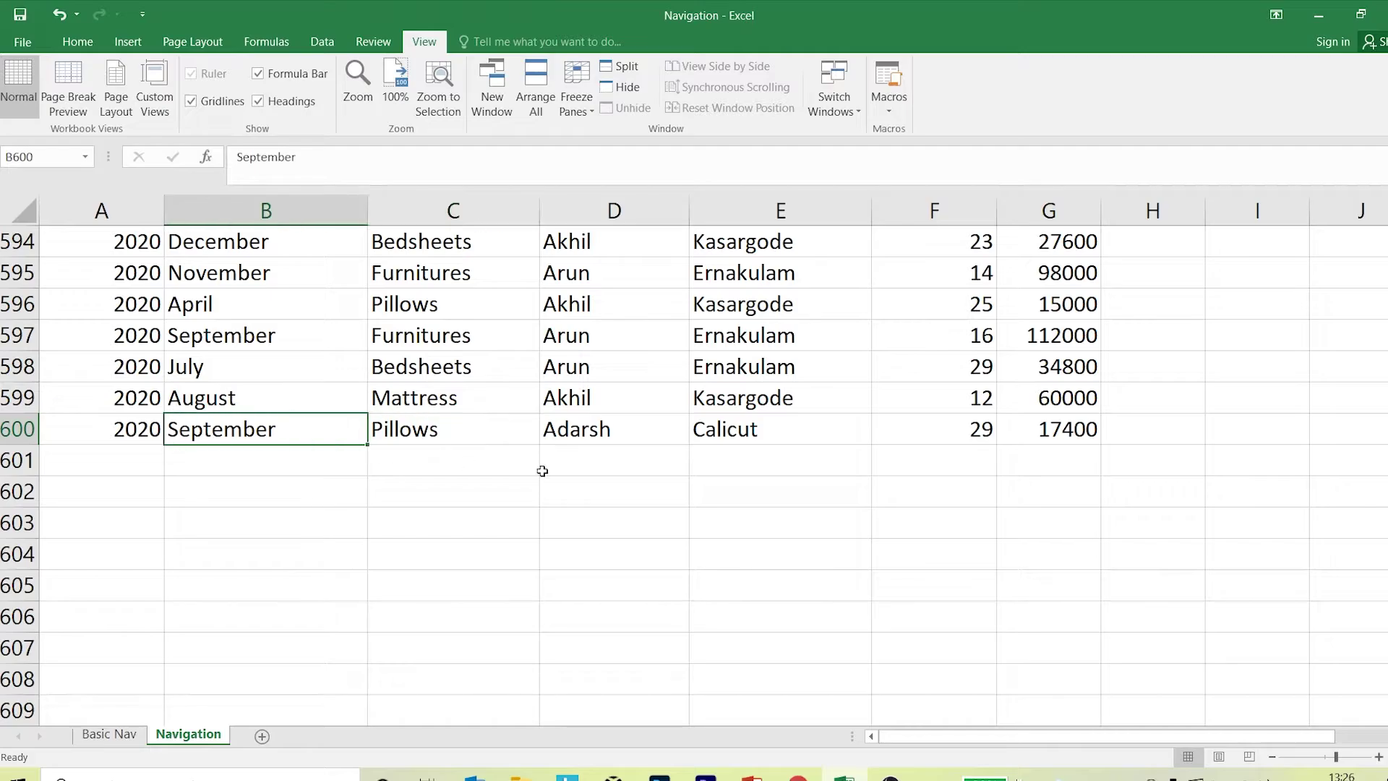
# Select D600, C599 and E600 at the end of the data, and jump from there to the first cell A1.
pyautogui.hotkey('ctrl', 'Right')
pyautogui.click(654, 432)
pyautogui.click(425, 403)
pyautogui.click(850, 427)
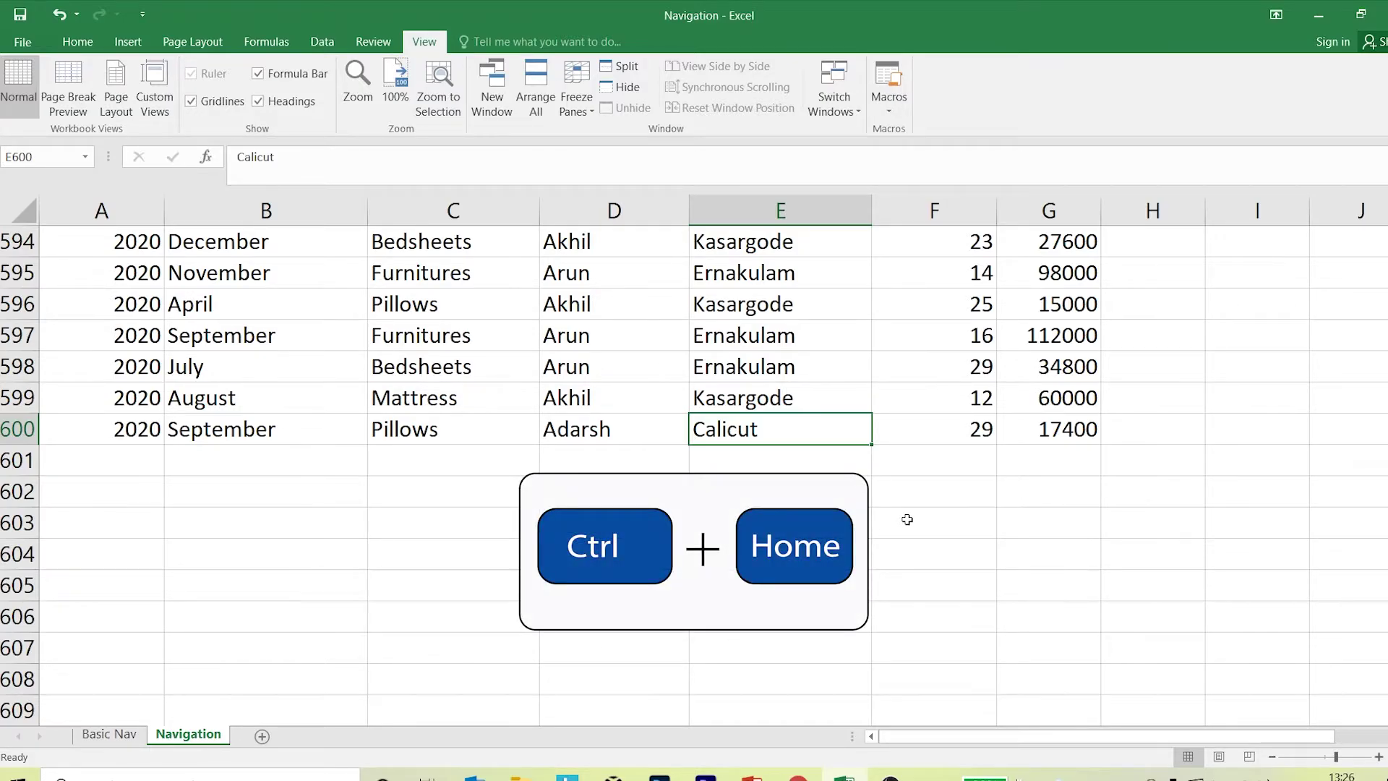
pyautogui.hotkey('ctrl', 'Home')
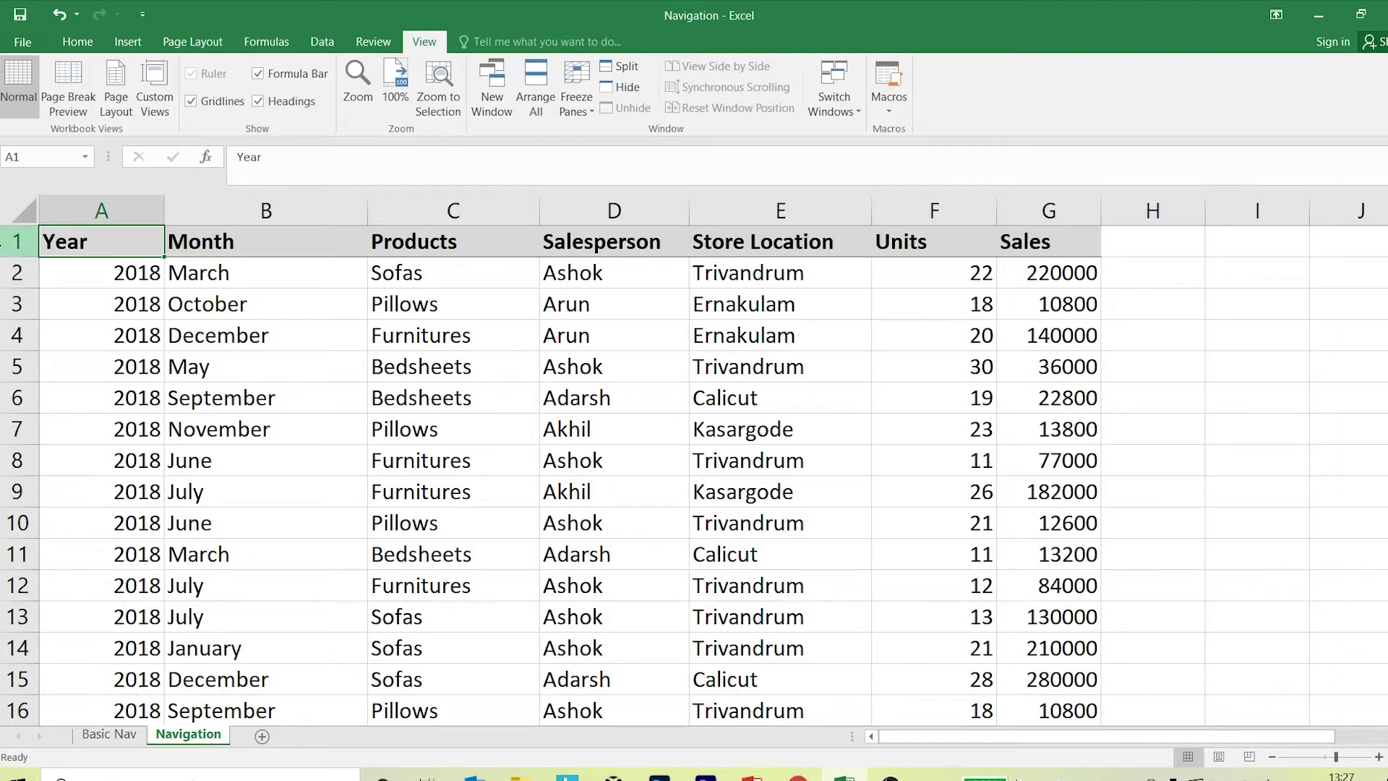
# Select the whole header row 1, followed by the Sales column data starting at G1.
pyautogui.click(6, 246)
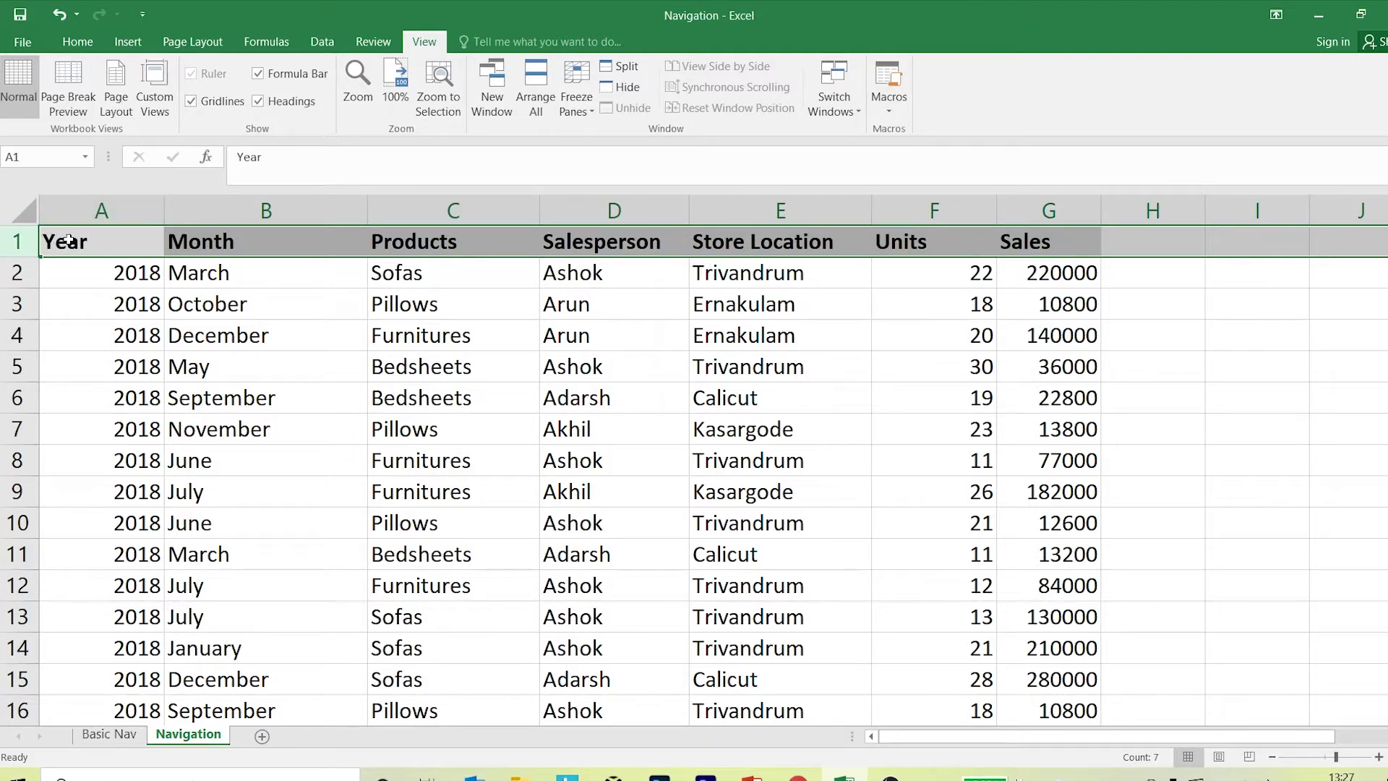
pyautogui.click(1045, 246)
pyautogui.hotkey('ctrl', 'shift', 'Down')
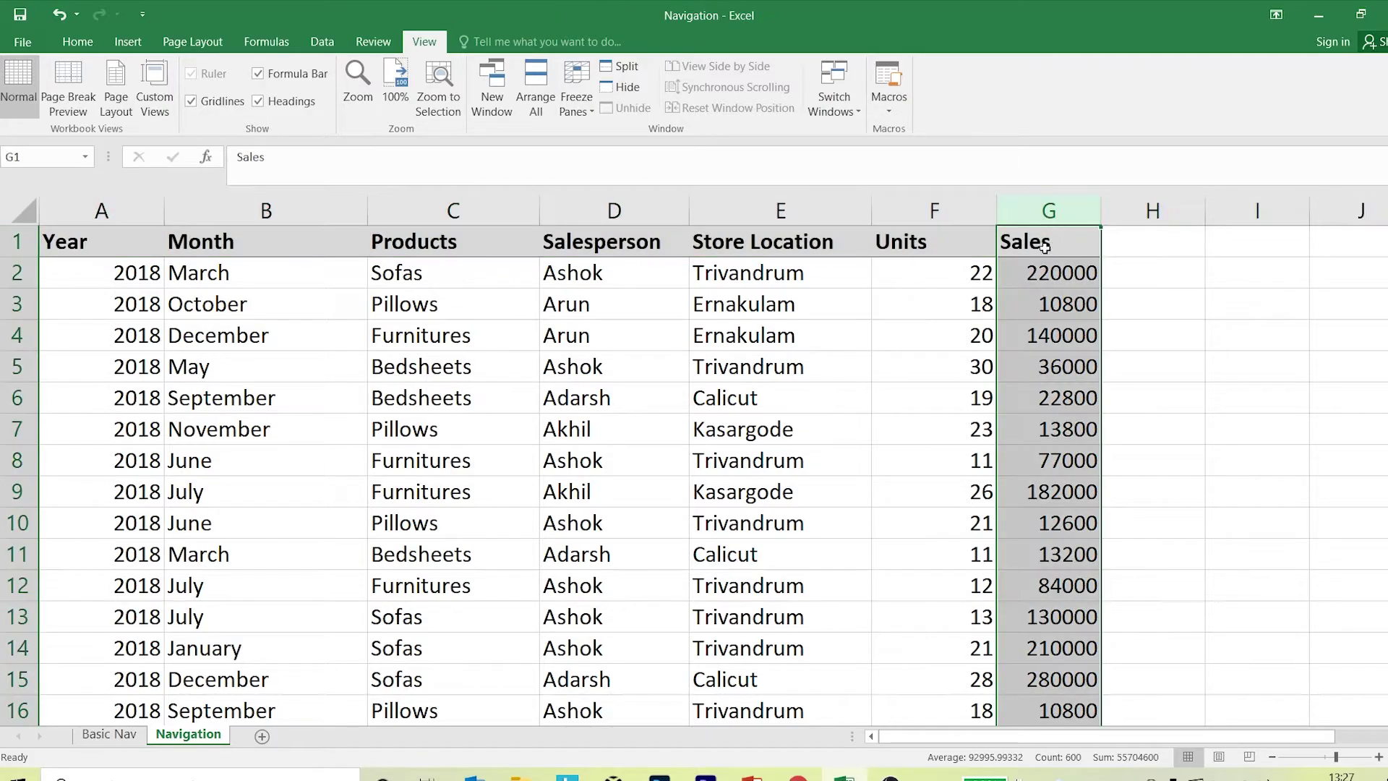
# Switch between the Sales header in G1 and the Year header in A1, ending on A1.
pyautogui.click(1045, 299)
pyautogui.click(1048, 243)
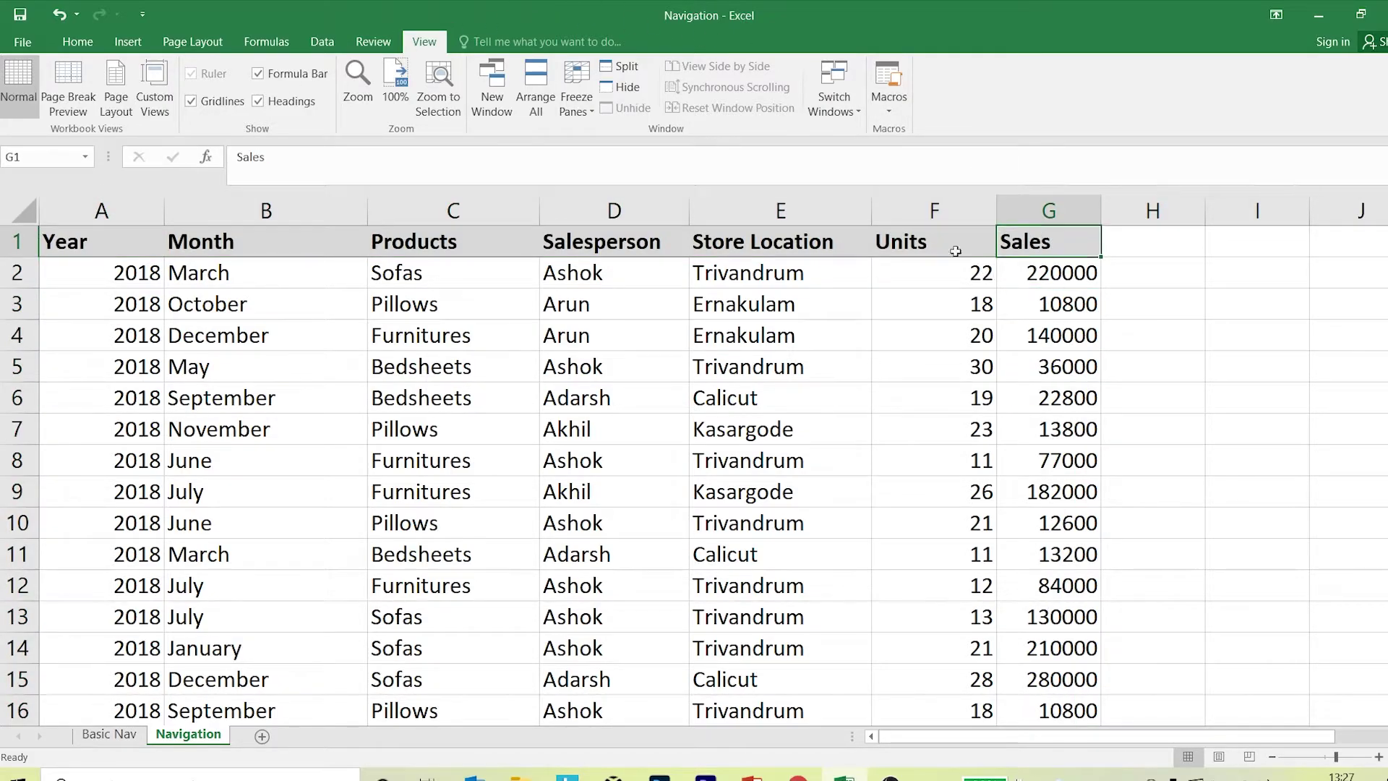
pyautogui.click(92, 246)
pyautogui.click(1035, 235)
pyautogui.click(87, 246)
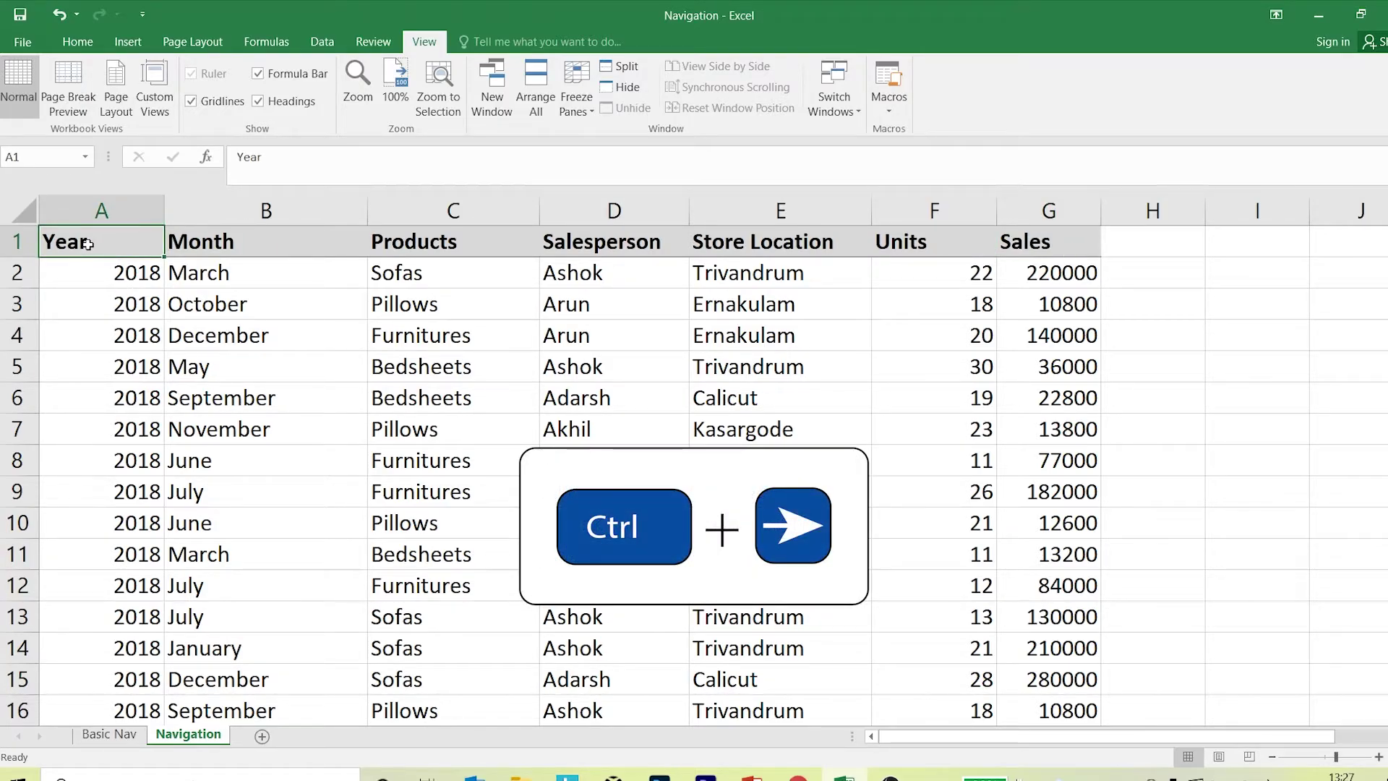
# Jump from A1 to the last header G1 and on to the sheet's last column at XFD1, and return to A1.
pyautogui.hotkey('ctrl', 'Right')
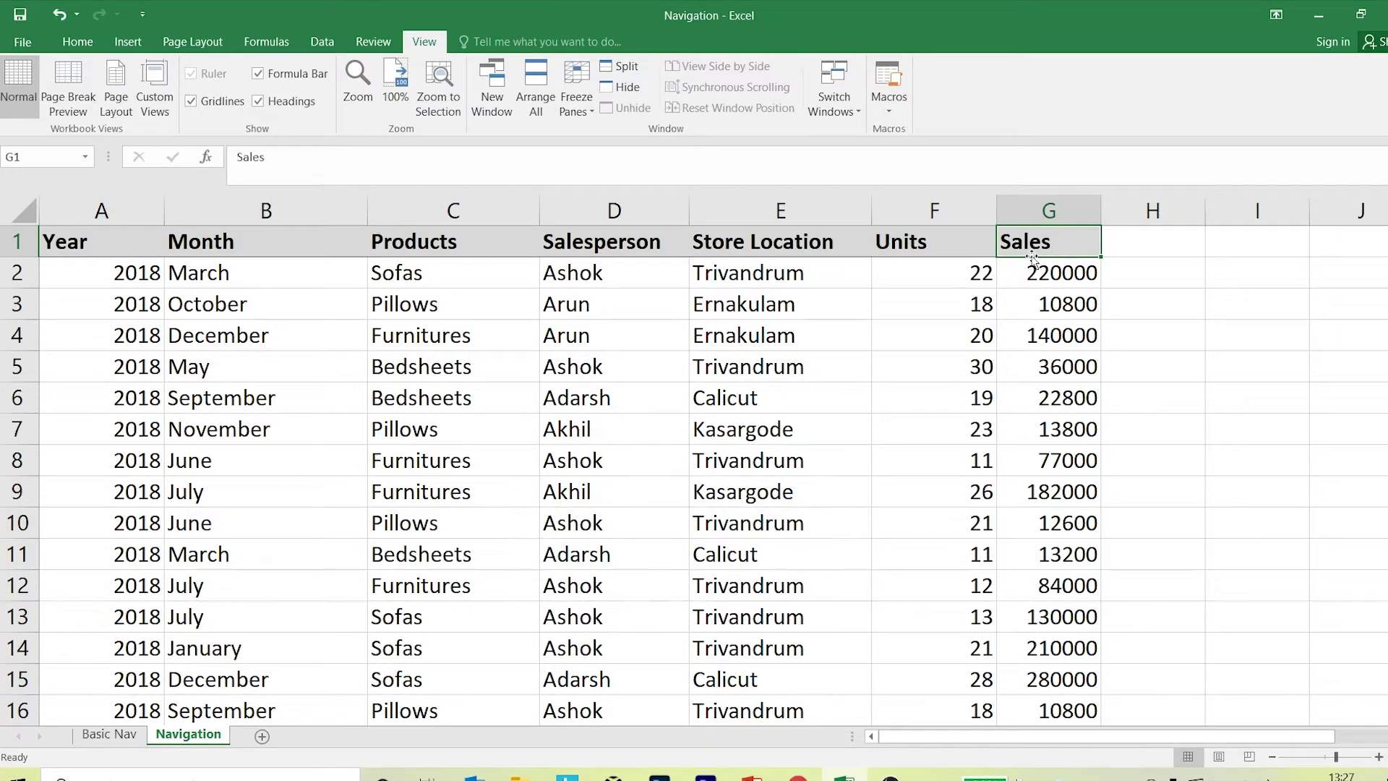
pyautogui.hotkey('ctrl', 'Right')
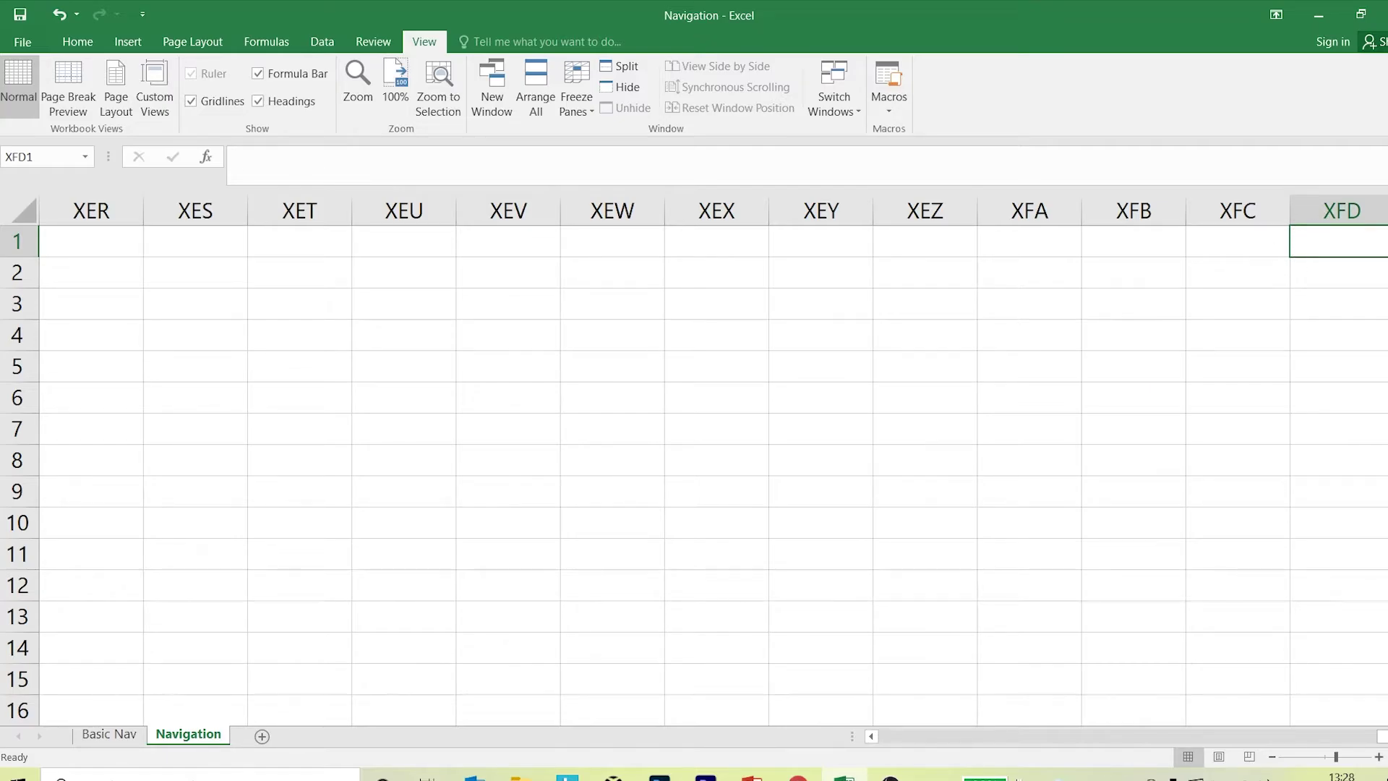
pyautogui.hotkey('ctrl', 'Left')
pyautogui.hotkey('ctrl', 'Left')
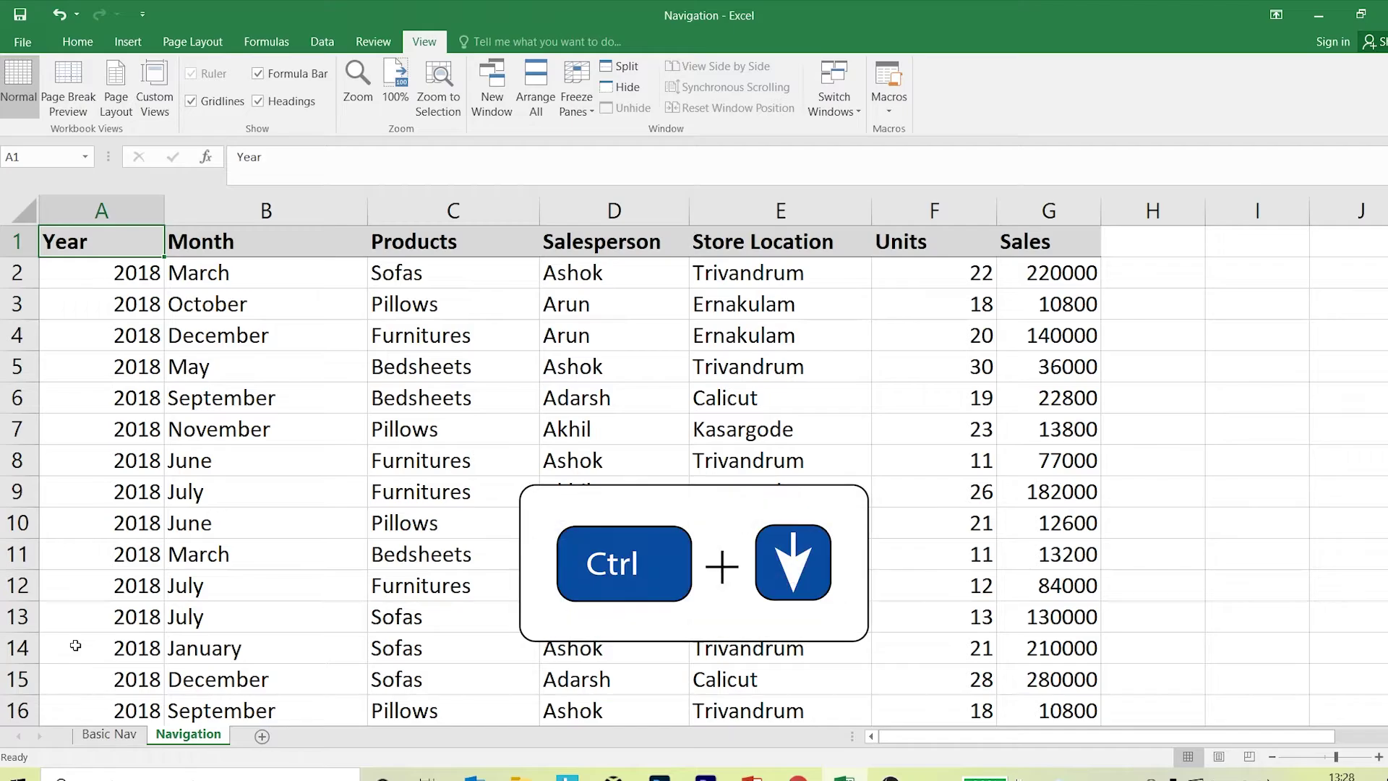
# Jump from A1 to the last filled cell of the Year column, A600, and back up to A1.
pyautogui.hotkey('ctrl', 'Down')
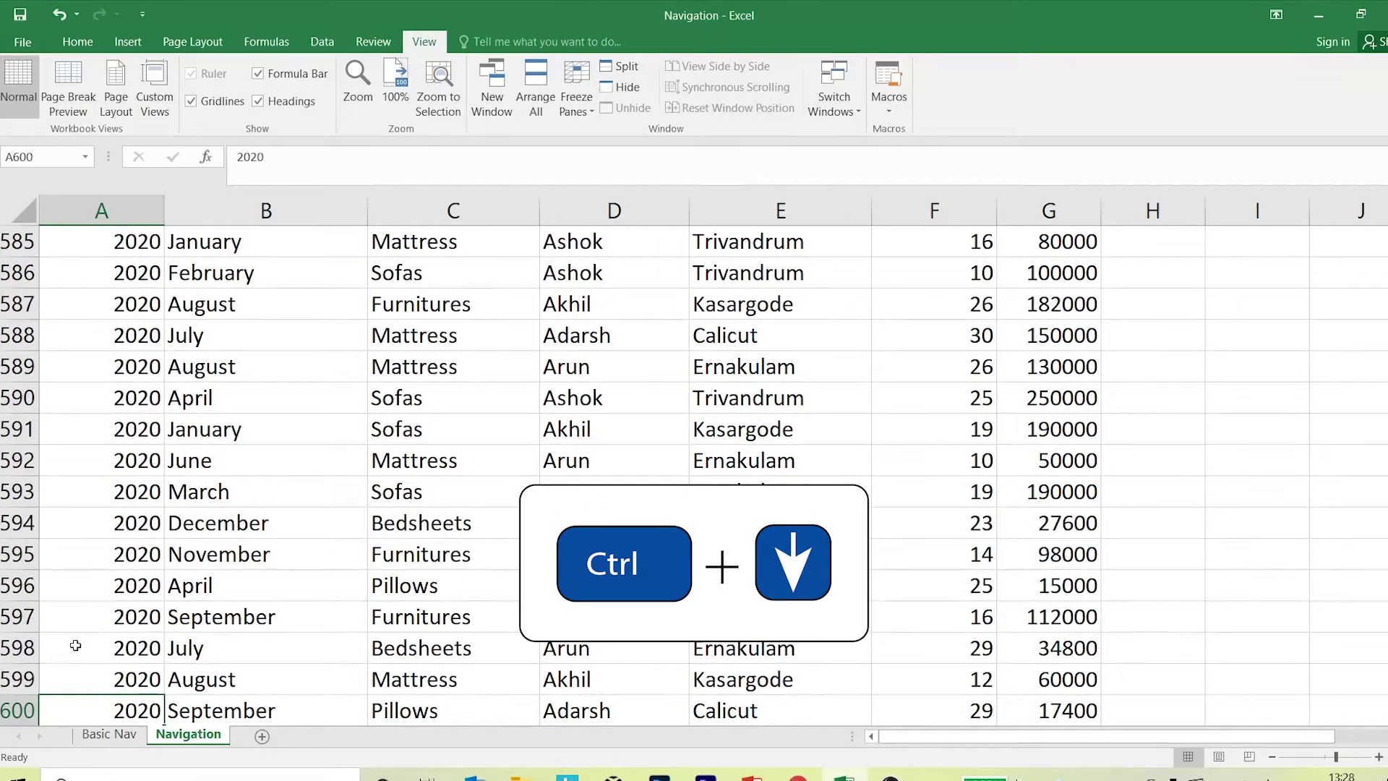
pyautogui.scroll(-3, 75, 646)
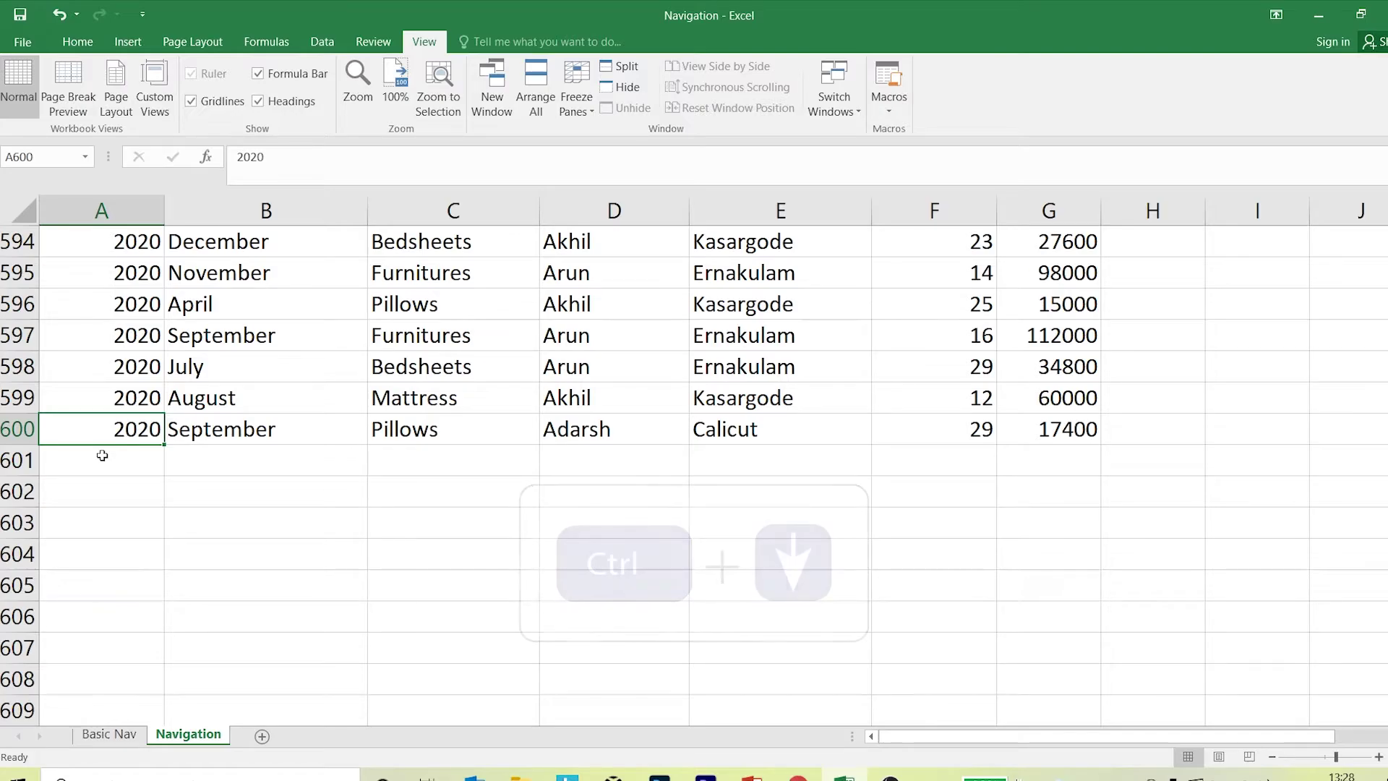
pyautogui.hotkey('ctrl', 'Up')
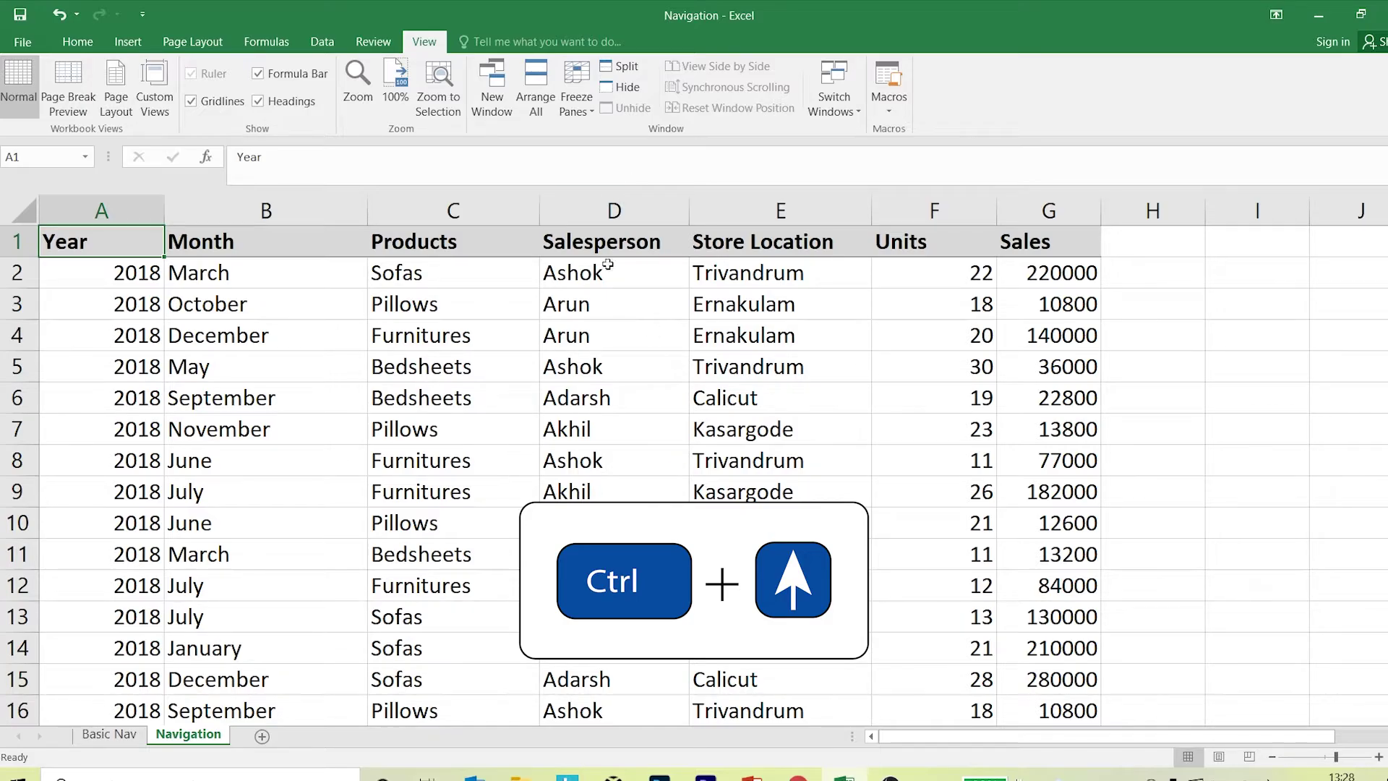
# Select D5 in the Salesperson column and jump down to that column's last entry in D600.
pyautogui.click(617, 367)
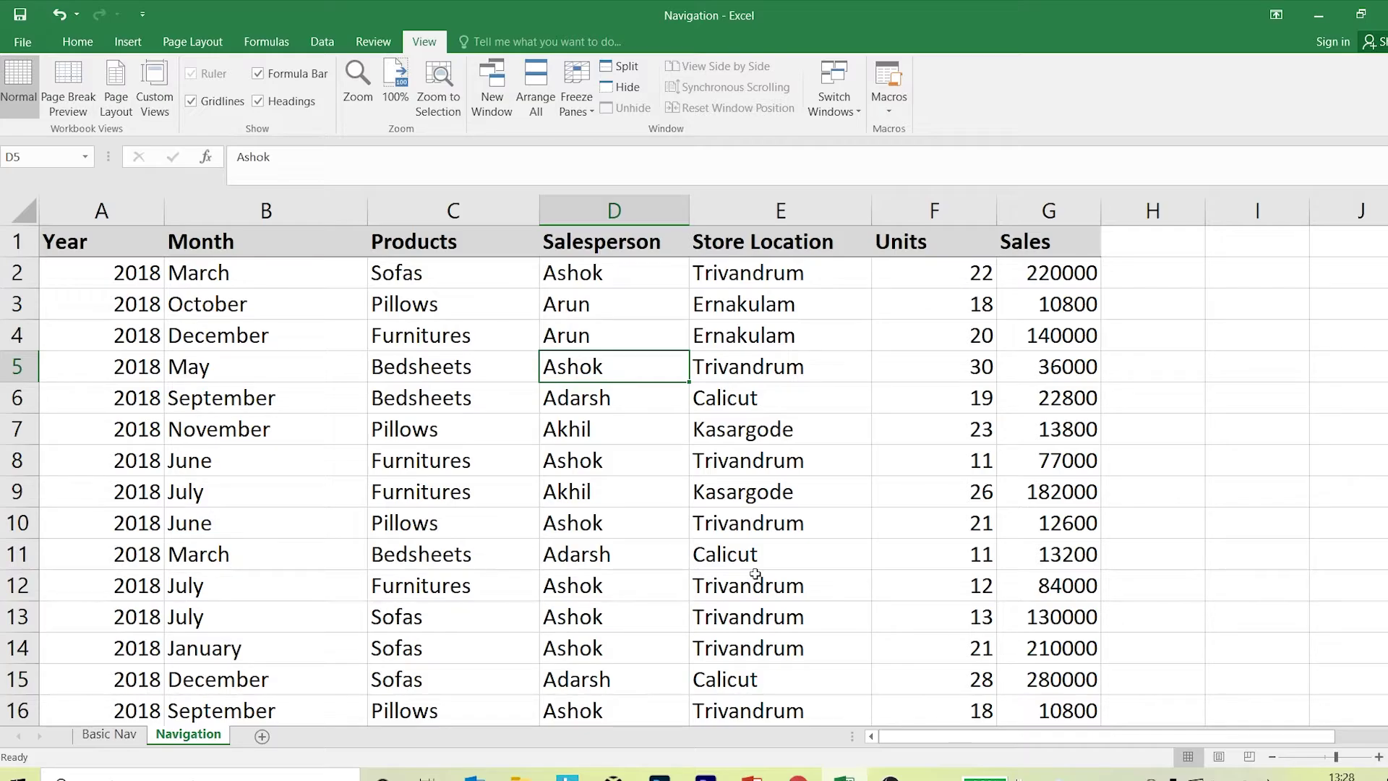
pyautogui.hotkey('ctrl', 'Down')
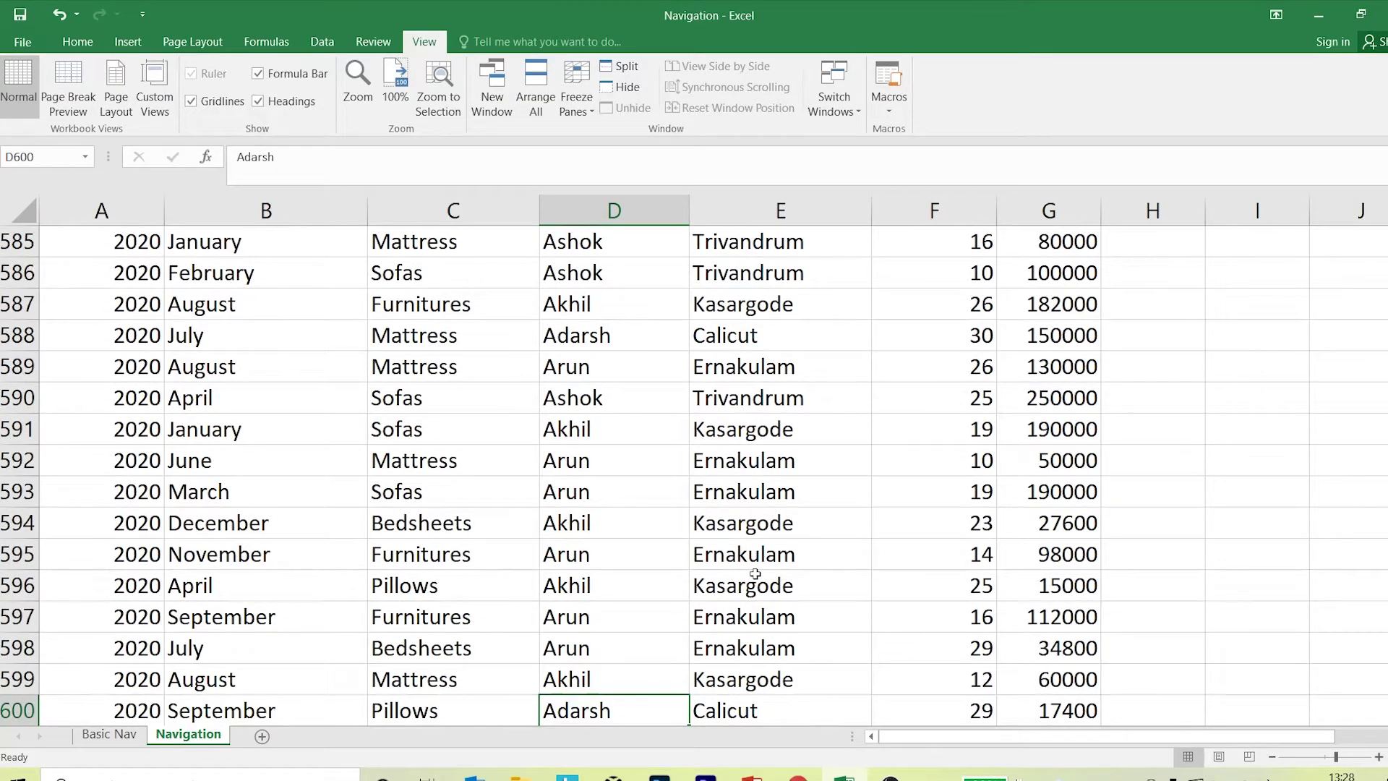
pyautogui.scroll(-1, 755, 573)
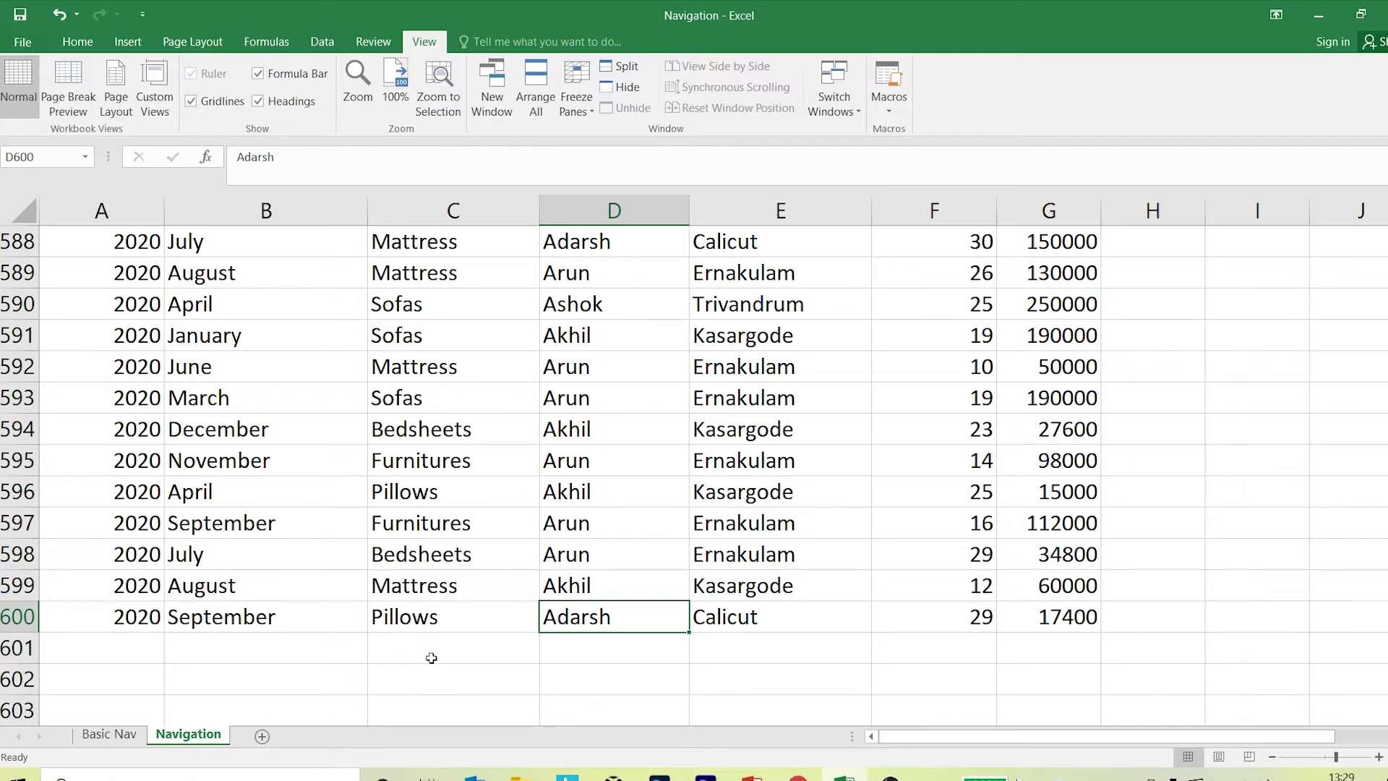
pyautogui.scroll(20, 427, 654)
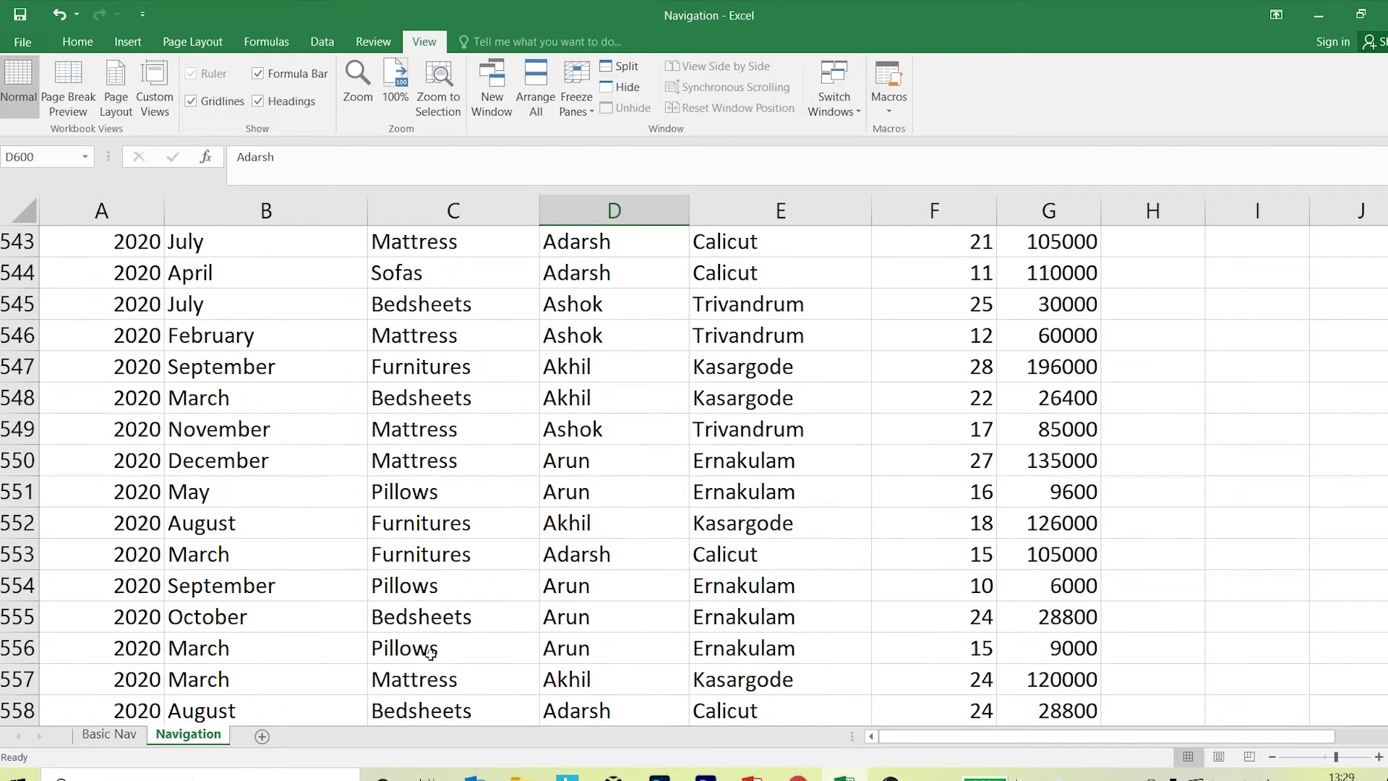
# Clear the product entry in C535, and jump from D537 up to the Salesperson header in D1.
pyautogui.click(416, 558)
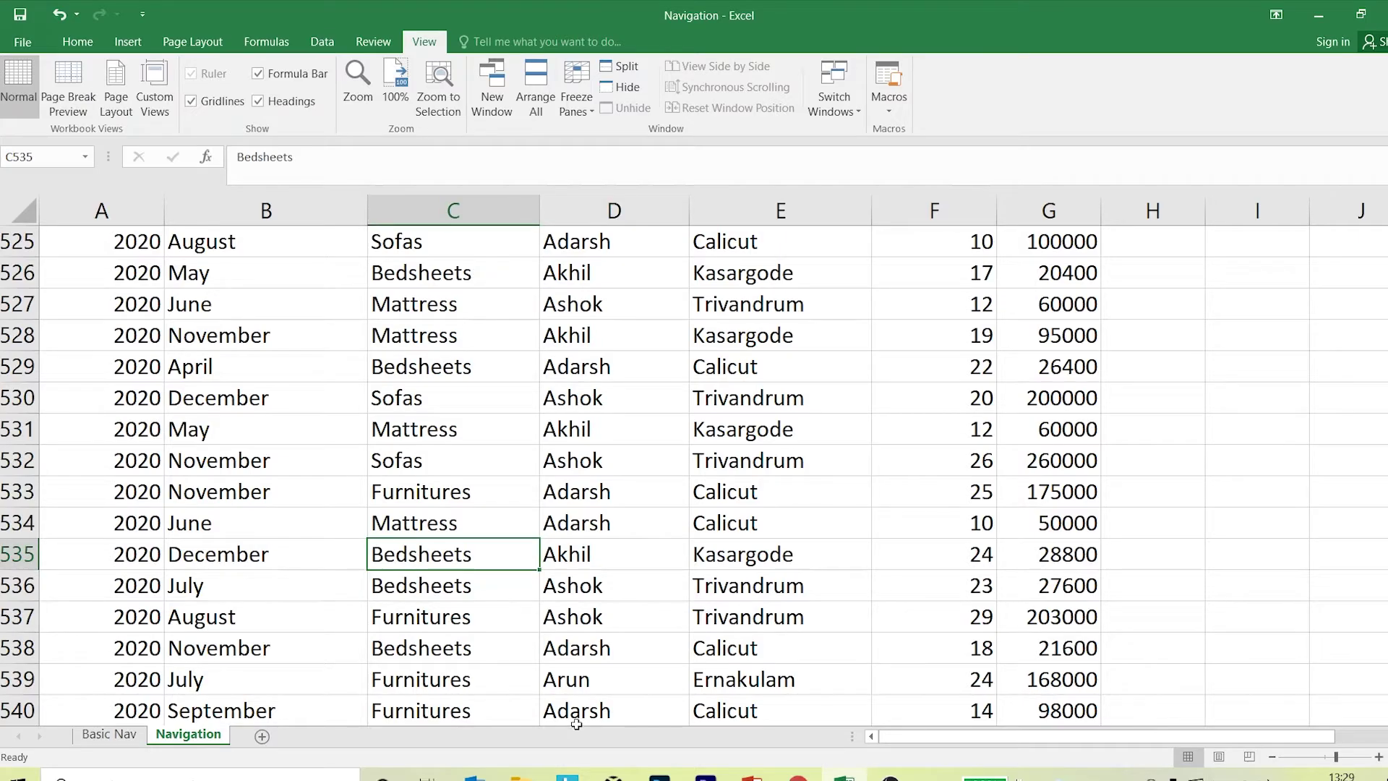
pyautogui.press('Delete')
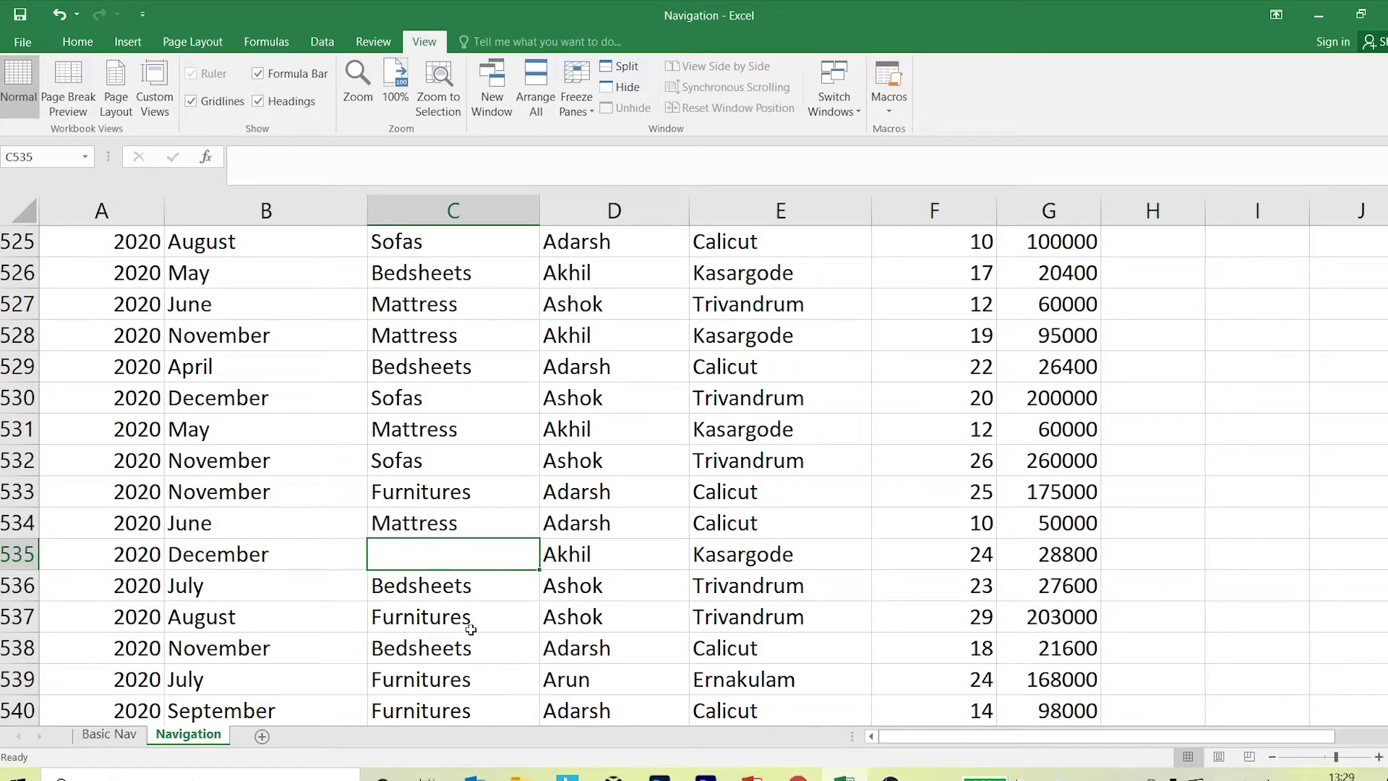
pyautogui.click(586, 620)
pyautogui.scroll(20, 589, 629)
pyautogui.scroll(14, 589, 632)
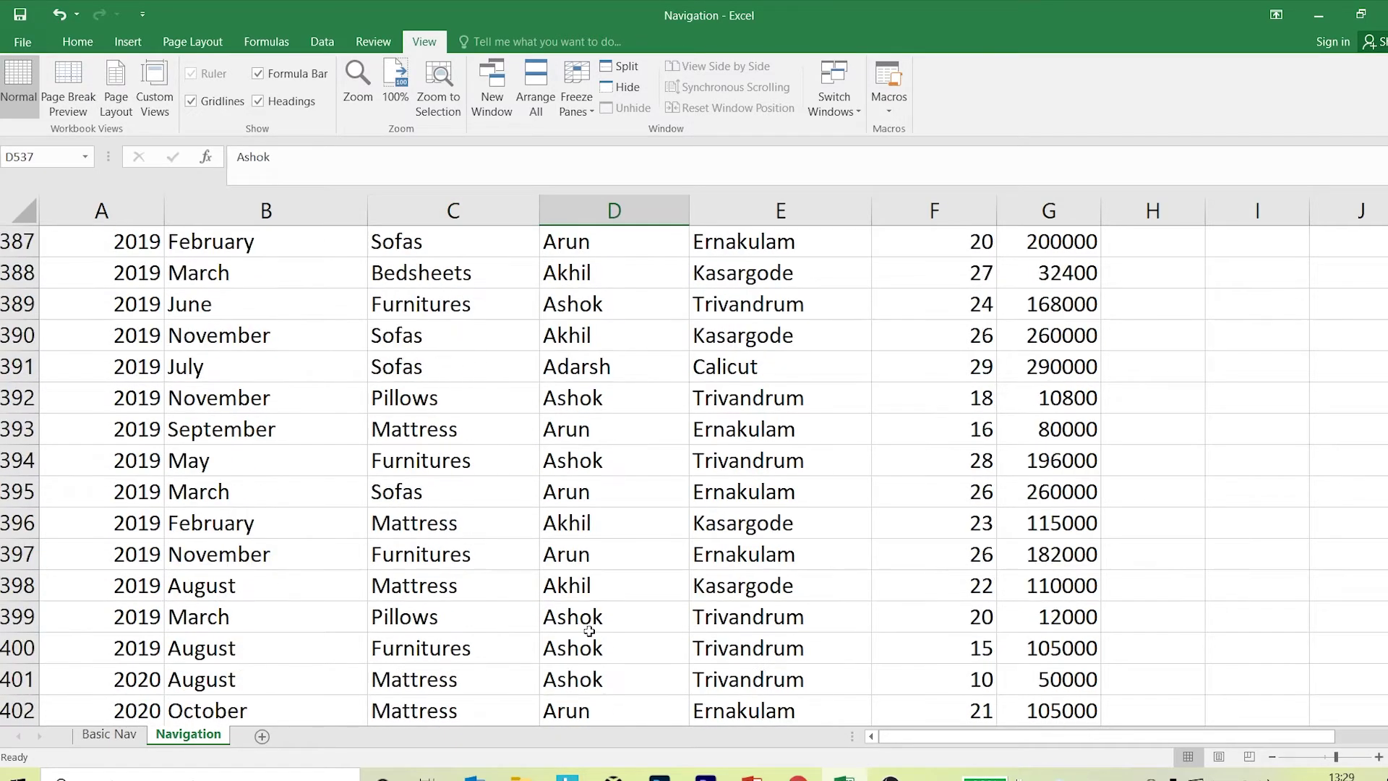
pyautogui.hotkey('ctrl', 'Up')
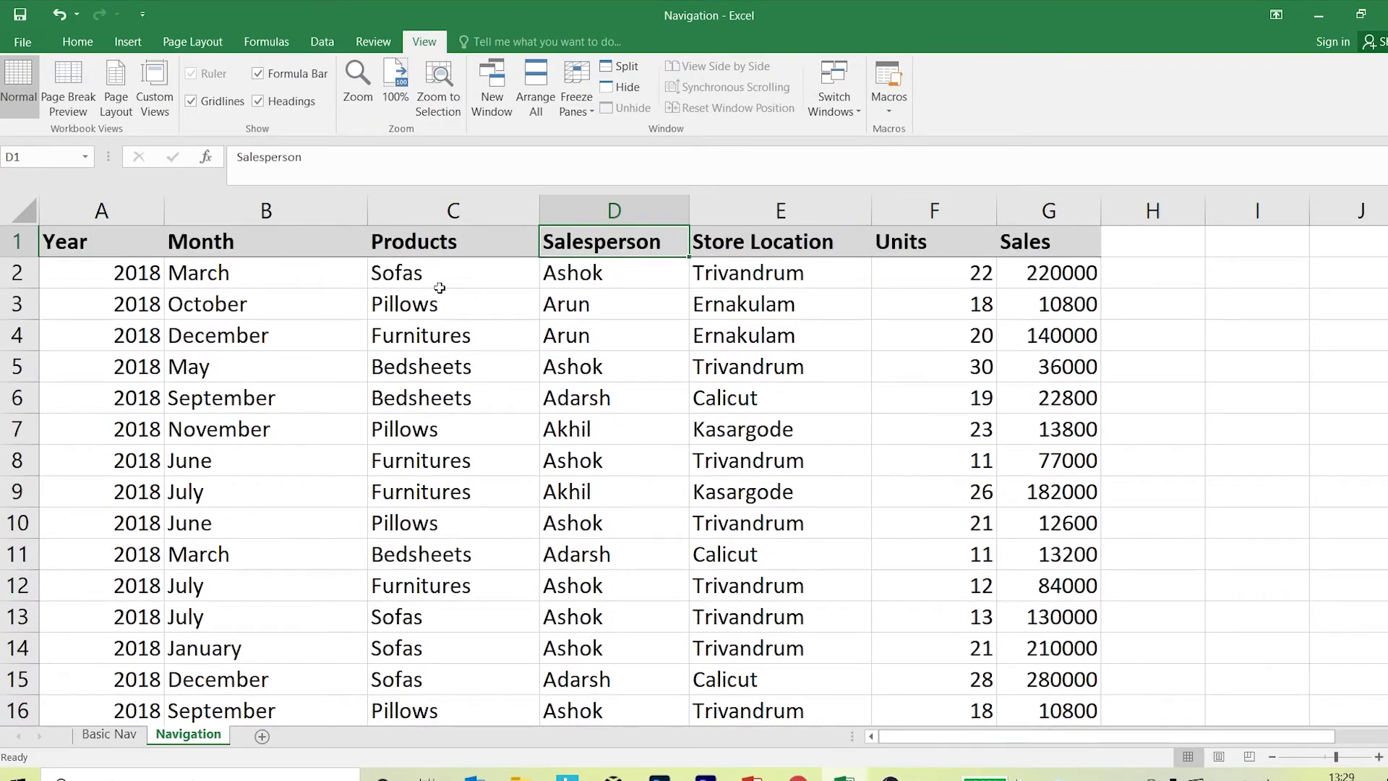
# Jump down the Products column from C1 to C534 above the blank cell, on to C600, and return to A1.
pyautogui.click(414, 249)
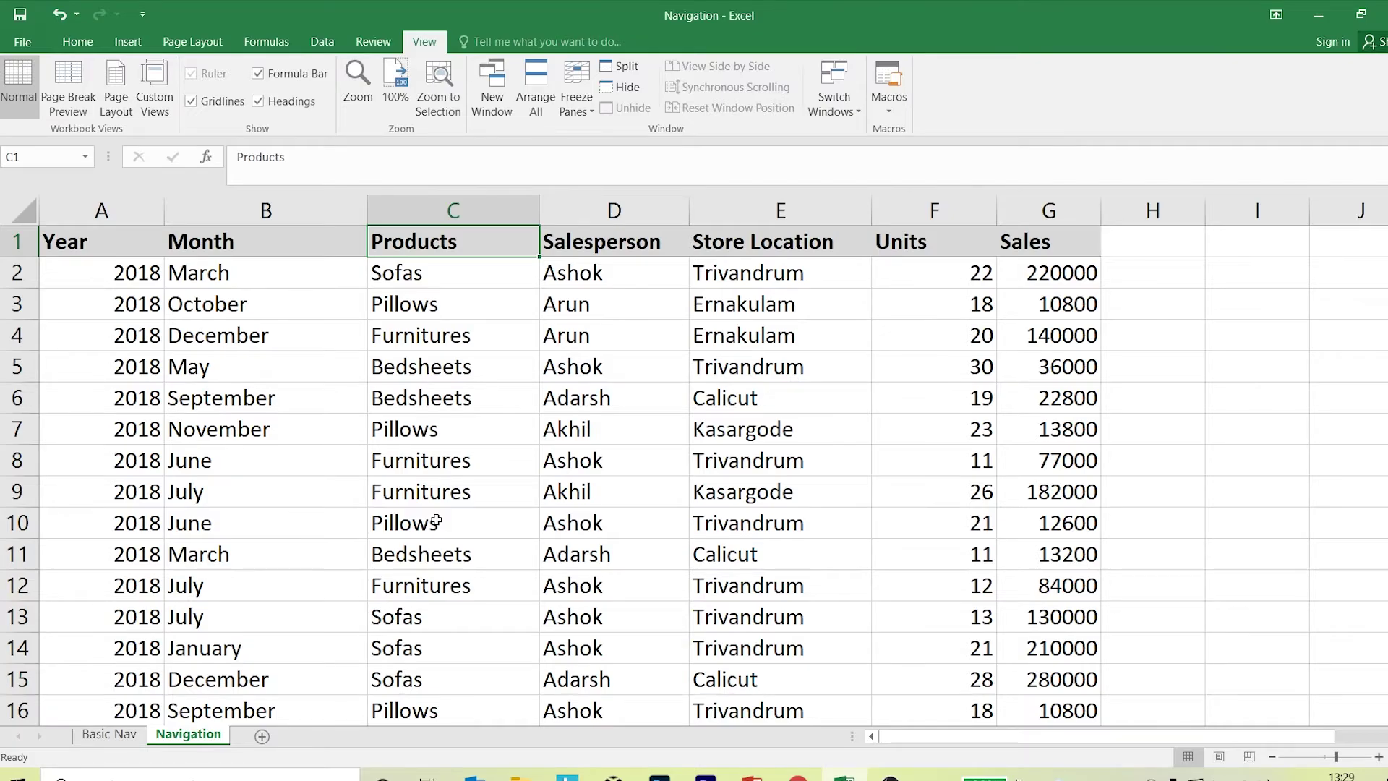
pyautogui.hotkey('ctrl', 'Down')
pyautogui.scroll(-4, 437, 519)
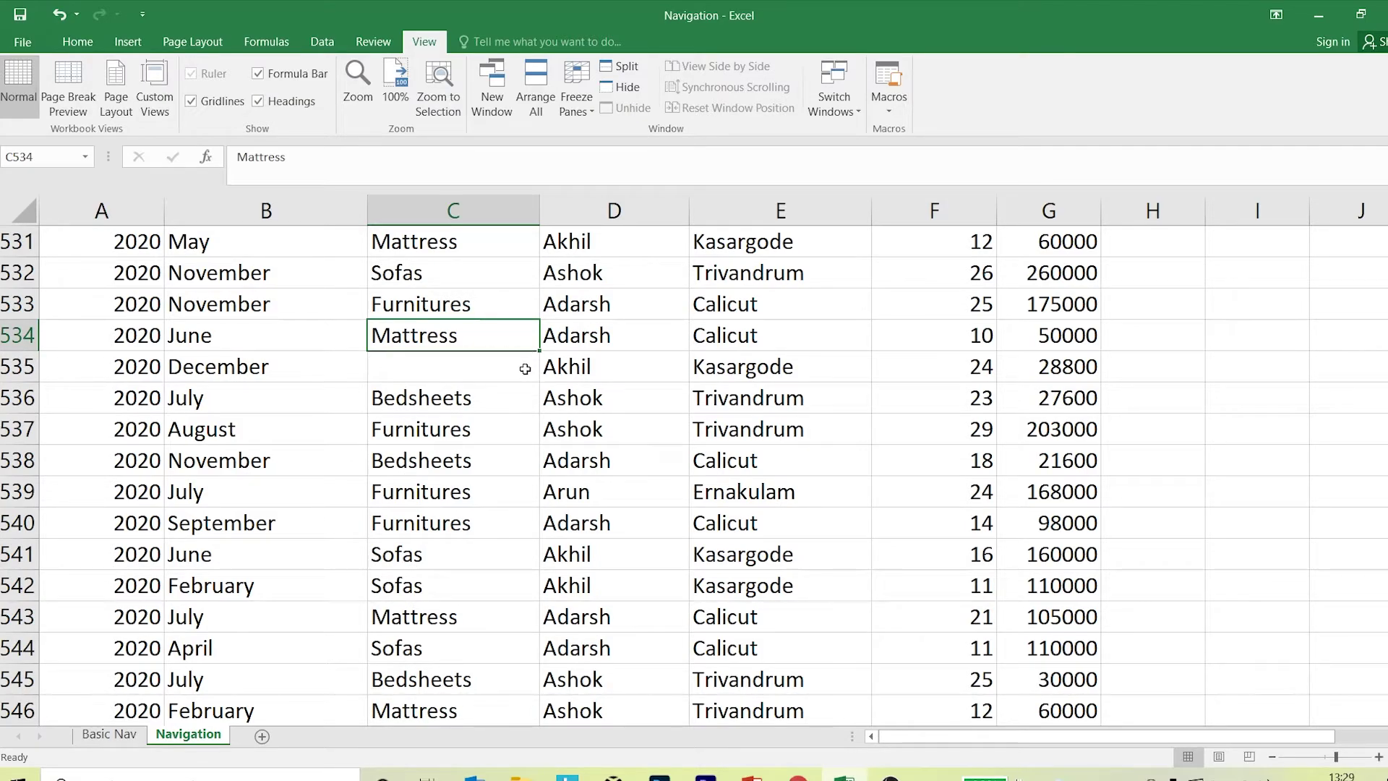
pyautogui.moveTo(348, 348)
pyautogui.mouseDown()
pyautogui.moveTo(546, 386)
pyautogui.moveTo(526, 367)
pyautogui.moveTo(566, 346)
pyautogui.moveTo(540, 324)
pyautogui.moveTo(544, 336)
pyautogui.mouseUp()
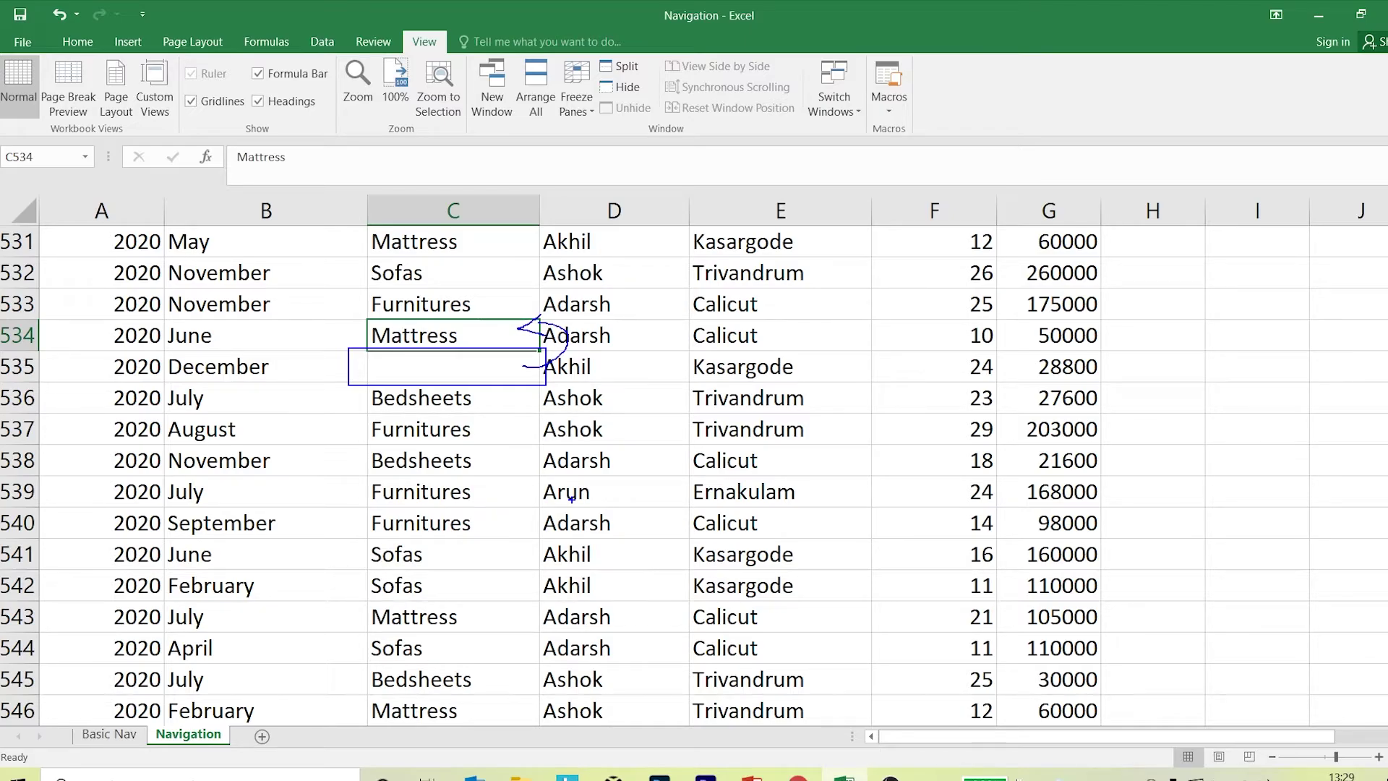
pyautogui.press('Escape')
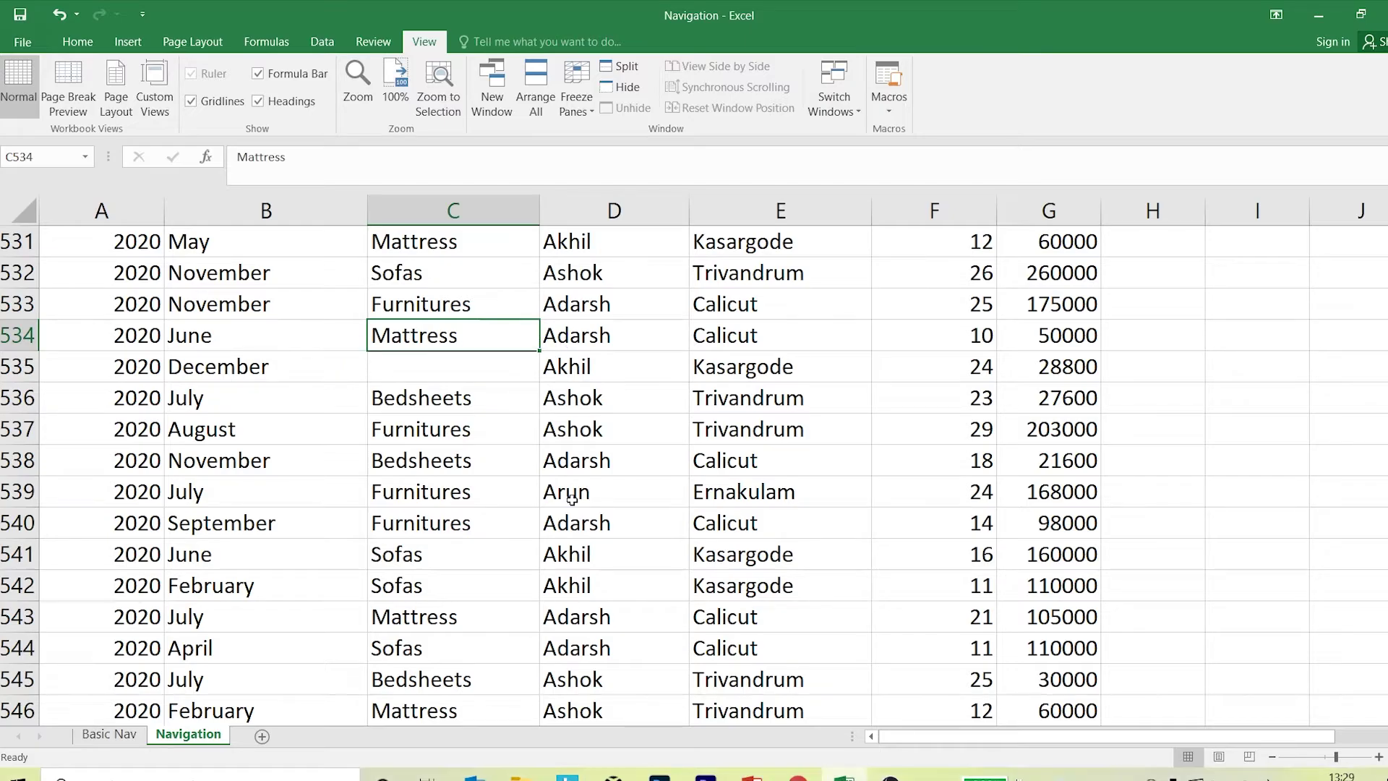
pyautogui.hotkey('ctrl', 'Down')
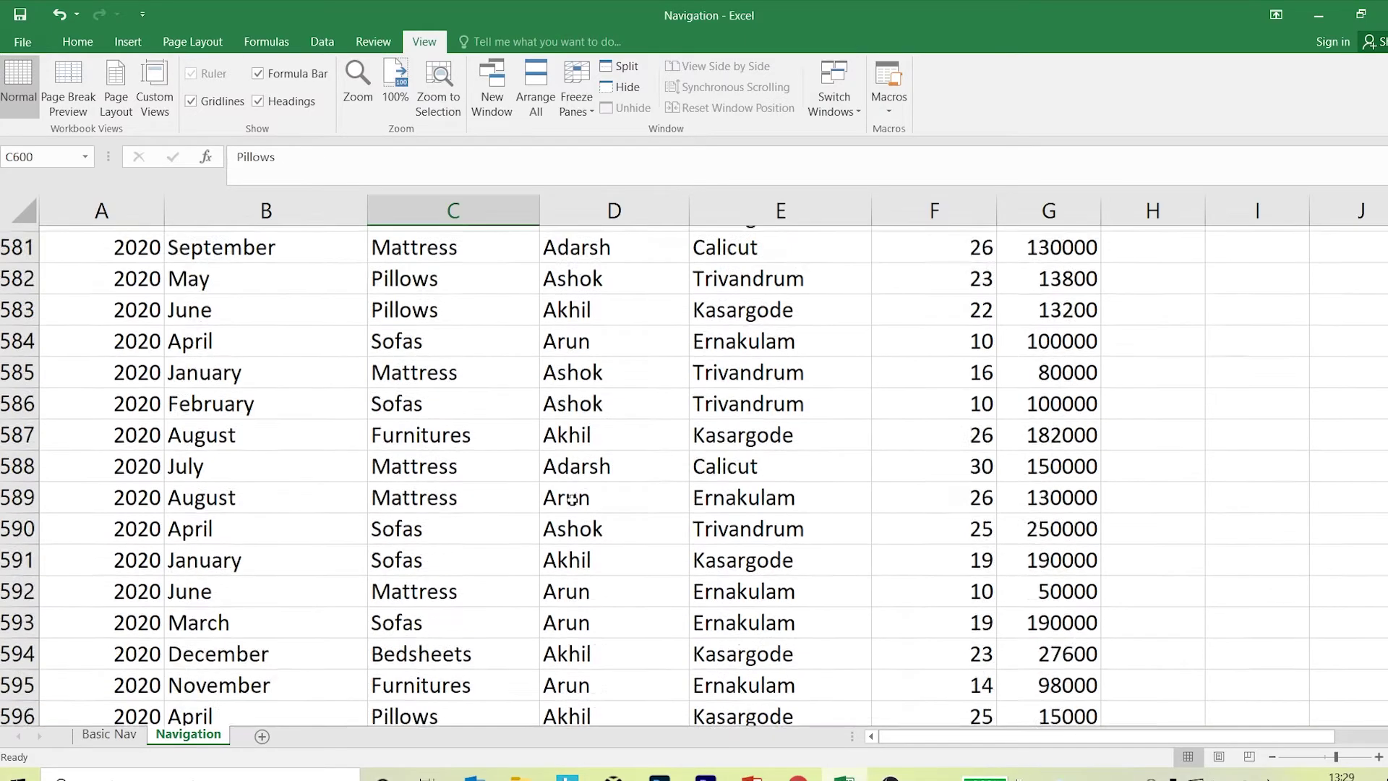
pyautogui.scroll(-4, 568, 526)
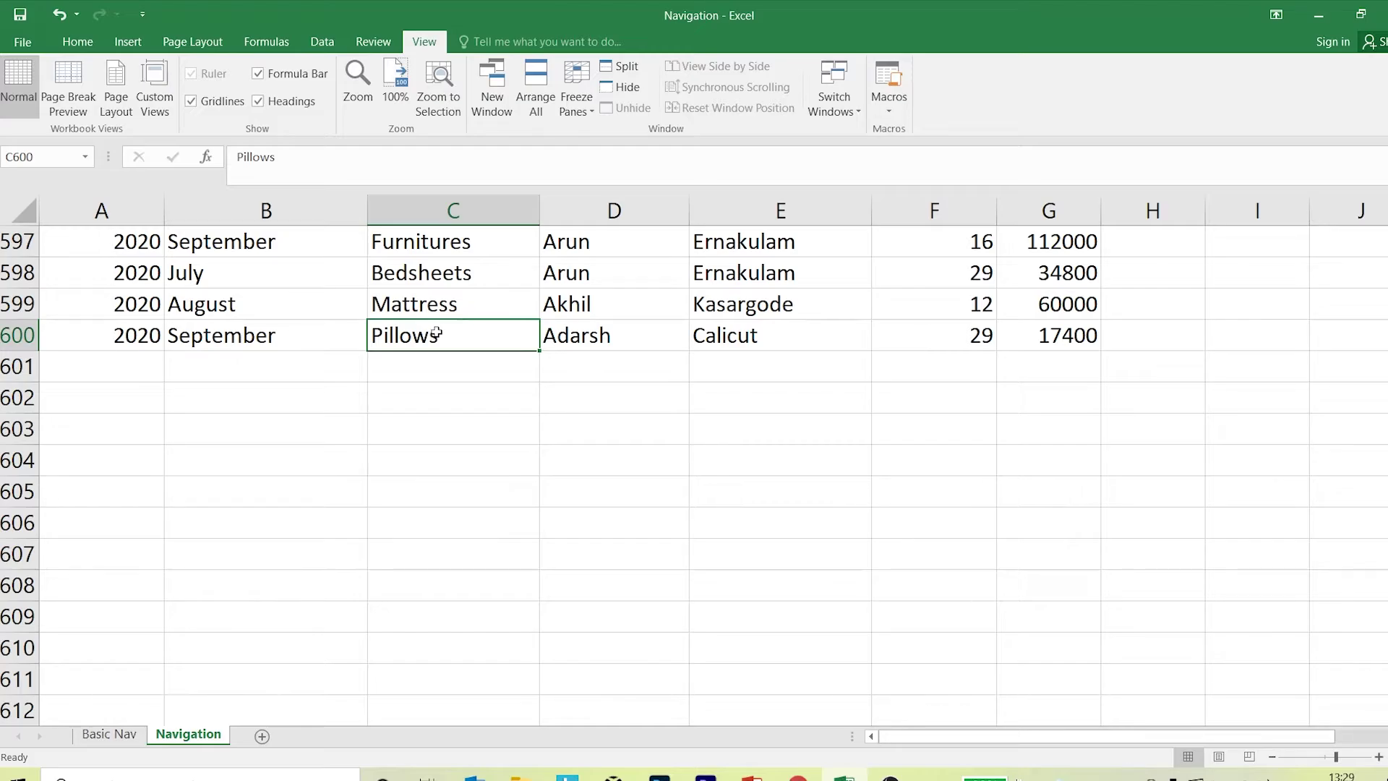
pyautogui.hotkey('ctrl', 'Home')
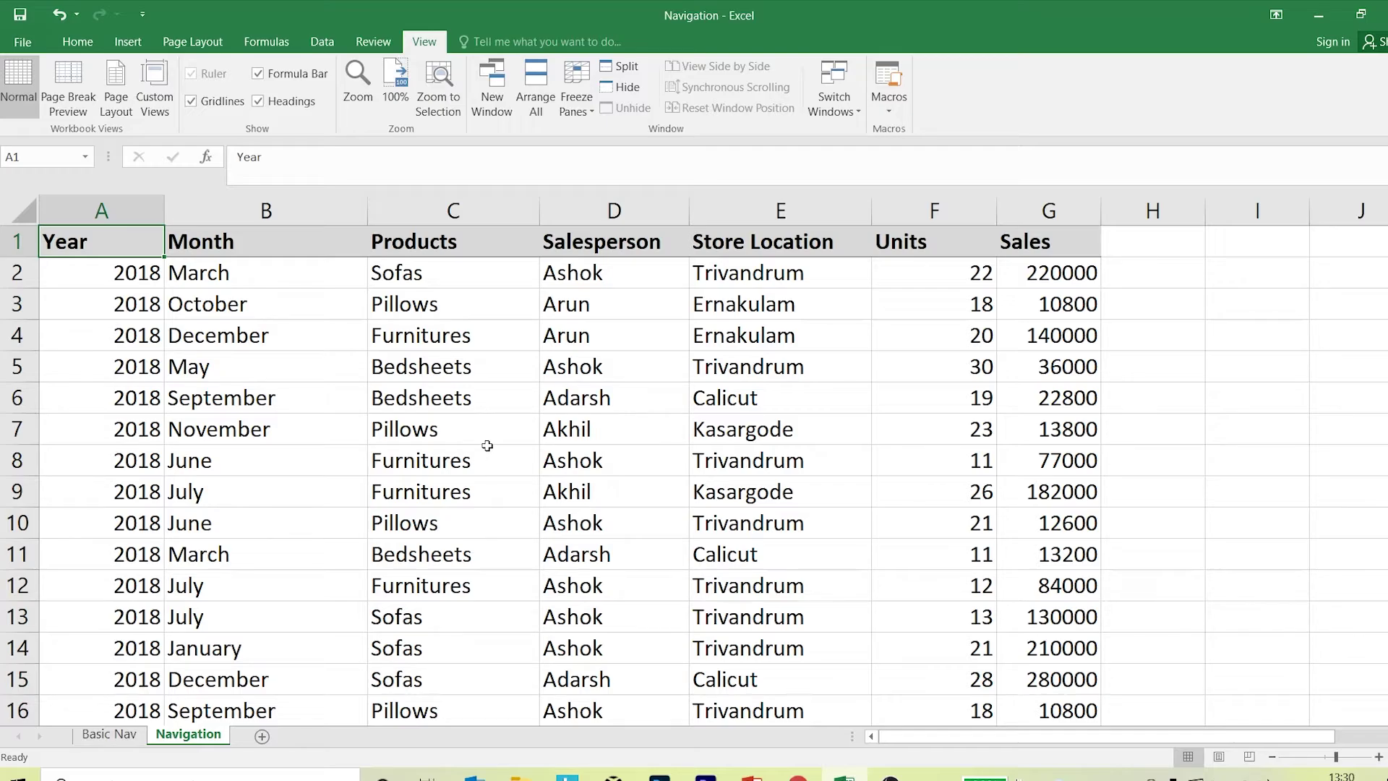
# Select the Year and Month headers in A1:B1, and release the selection.
pyautogui.hotkey('ctrl', 'Right')
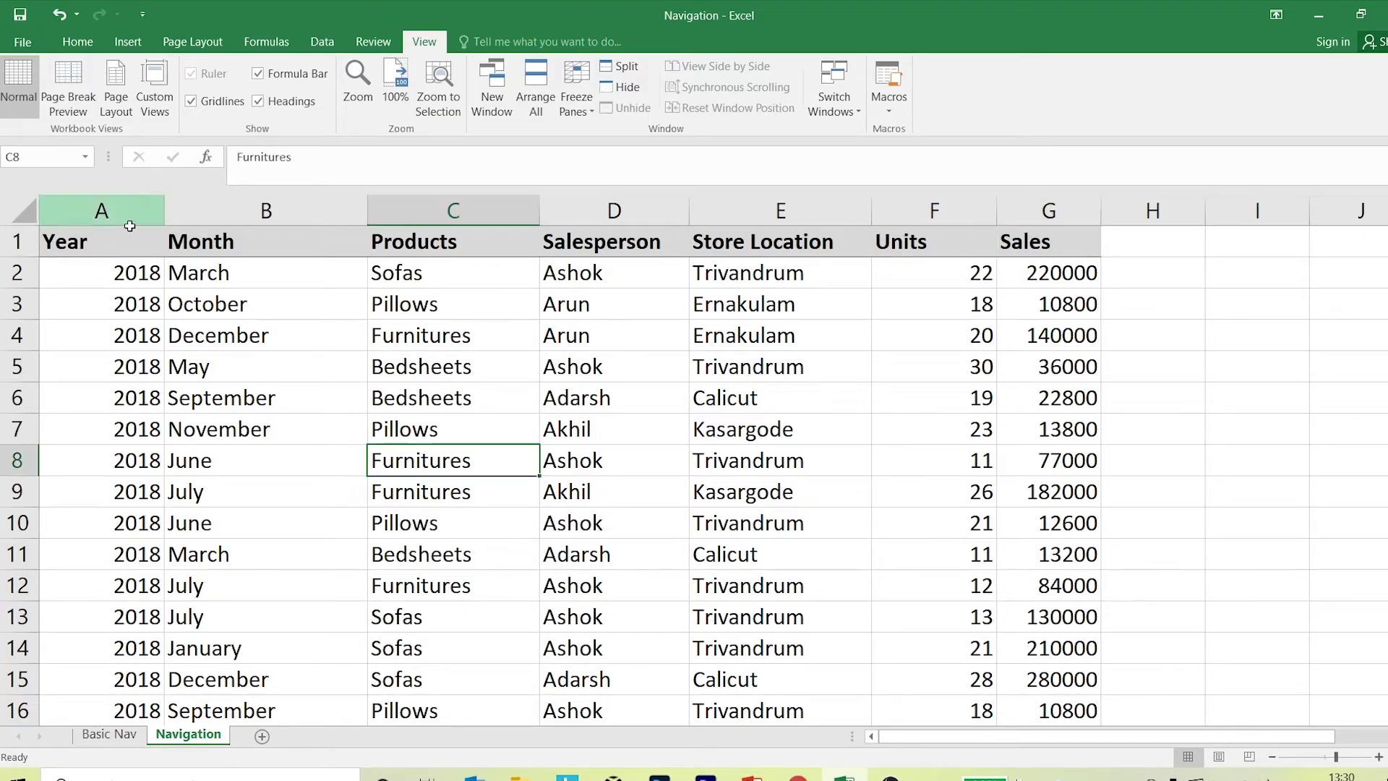
pyautogui.moveTo(130, 241); pyautogui.dragTo(244, 241)
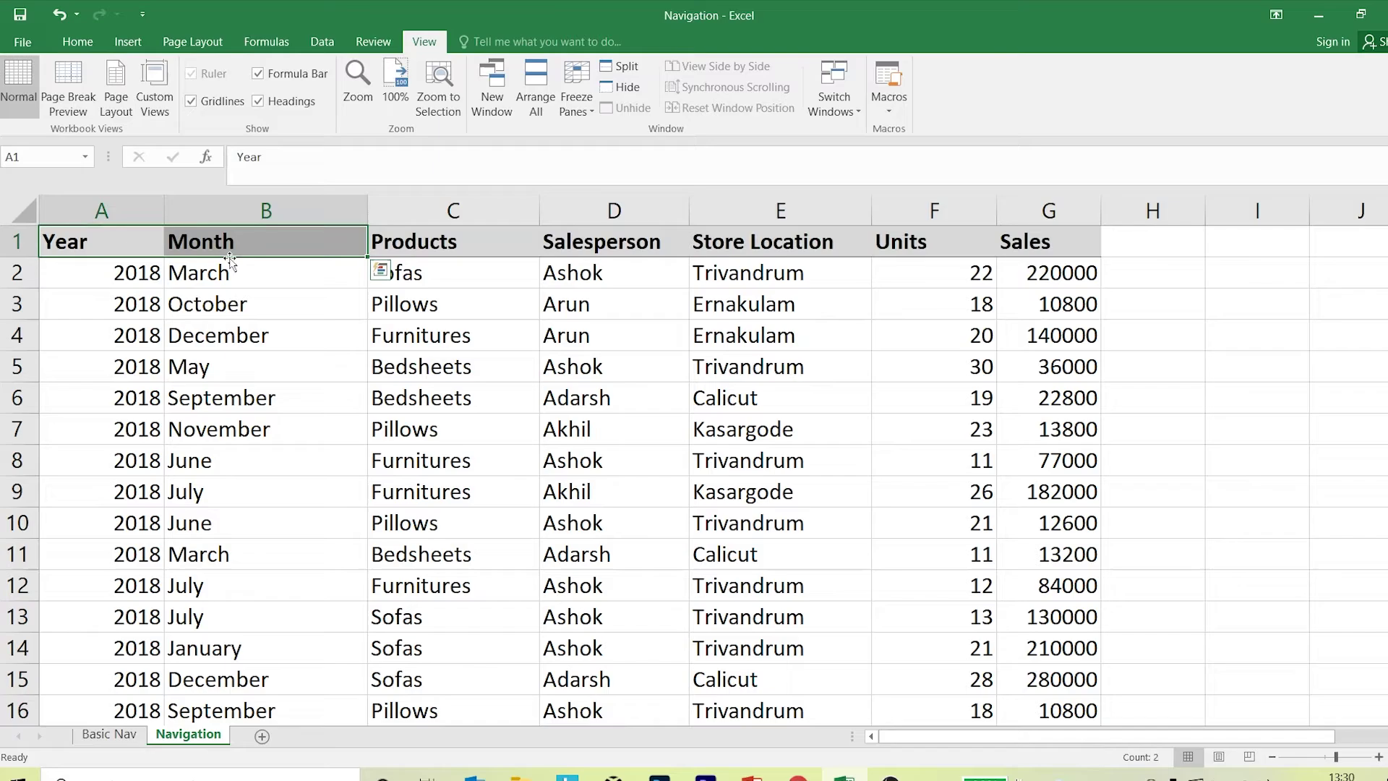
pyautogui.click(177, 401)
# Starting at A1, extend the selection cell by cell across the headers to G1, and deselect it.
pyautogui.click(138, 253)
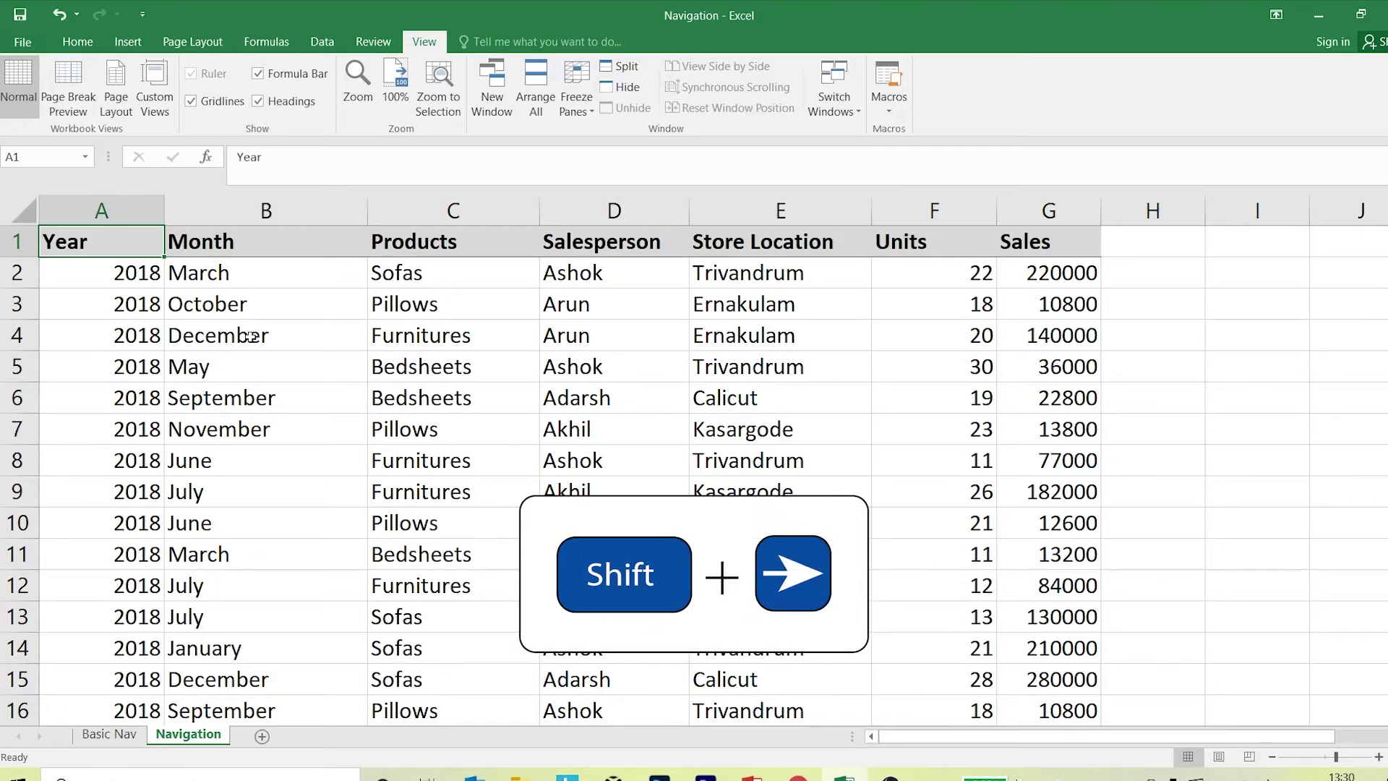
pyautogui.hotkey('shift', 'Right')
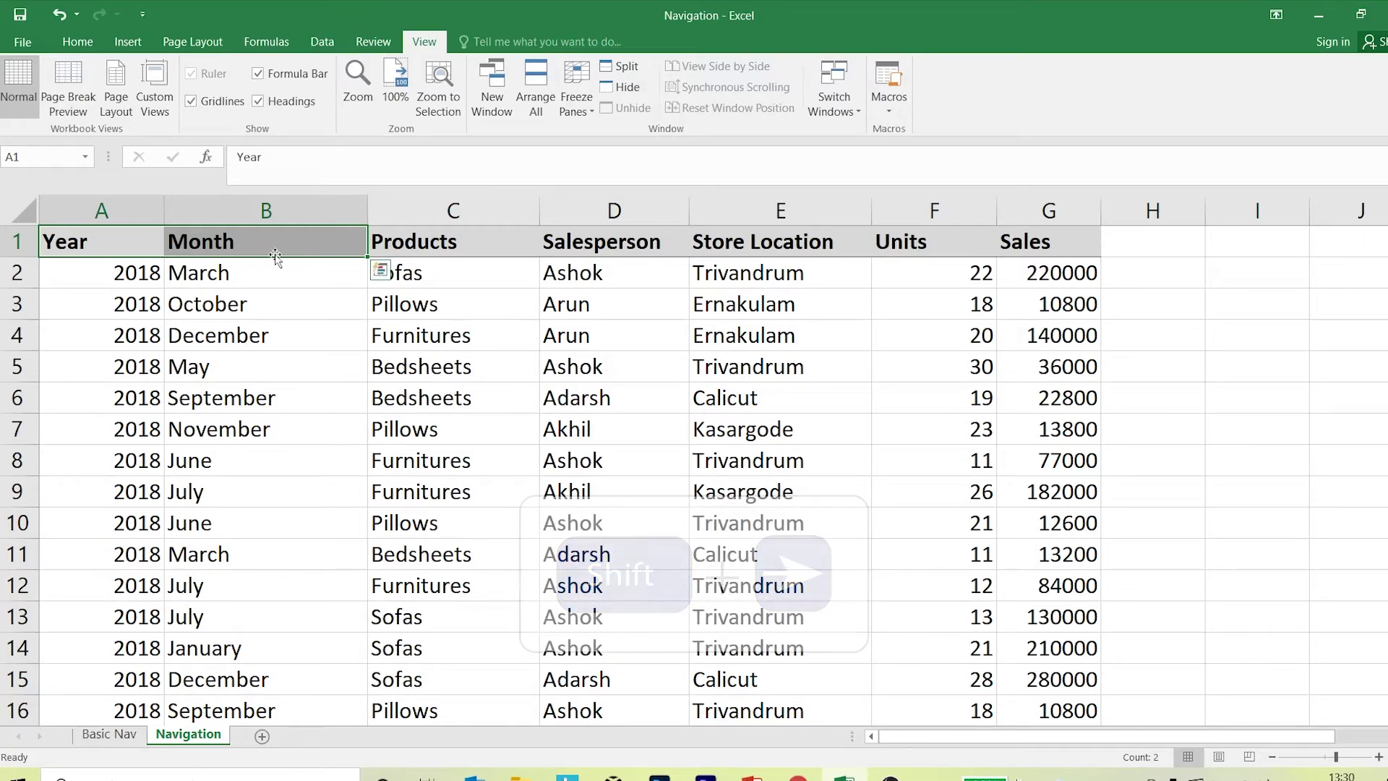
pyautogui.hotkey('shift', 'Right')
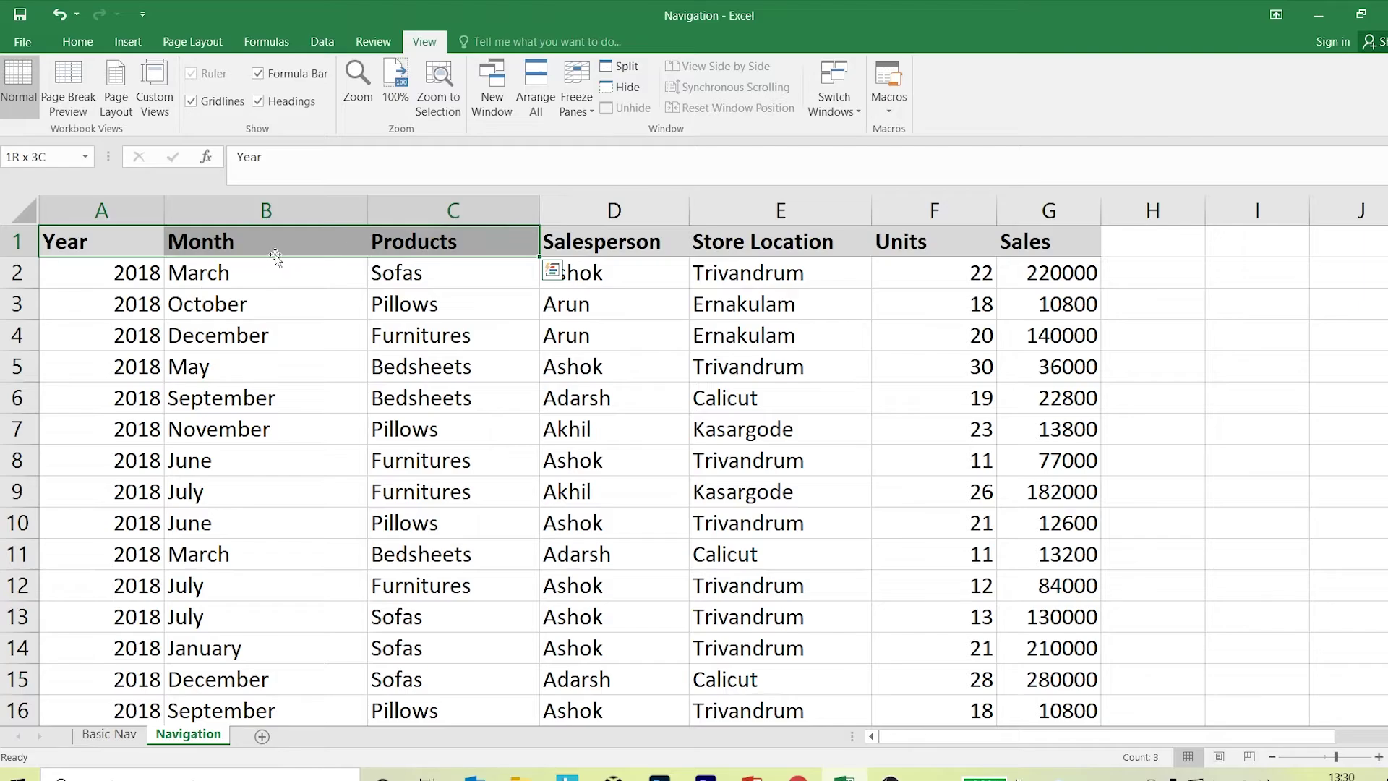
pyautogui.hotkey('shift', 'Right')
pyautogui.hotkey('shift', 'Right')
pyautogui.hotkey('shift', 'Right')
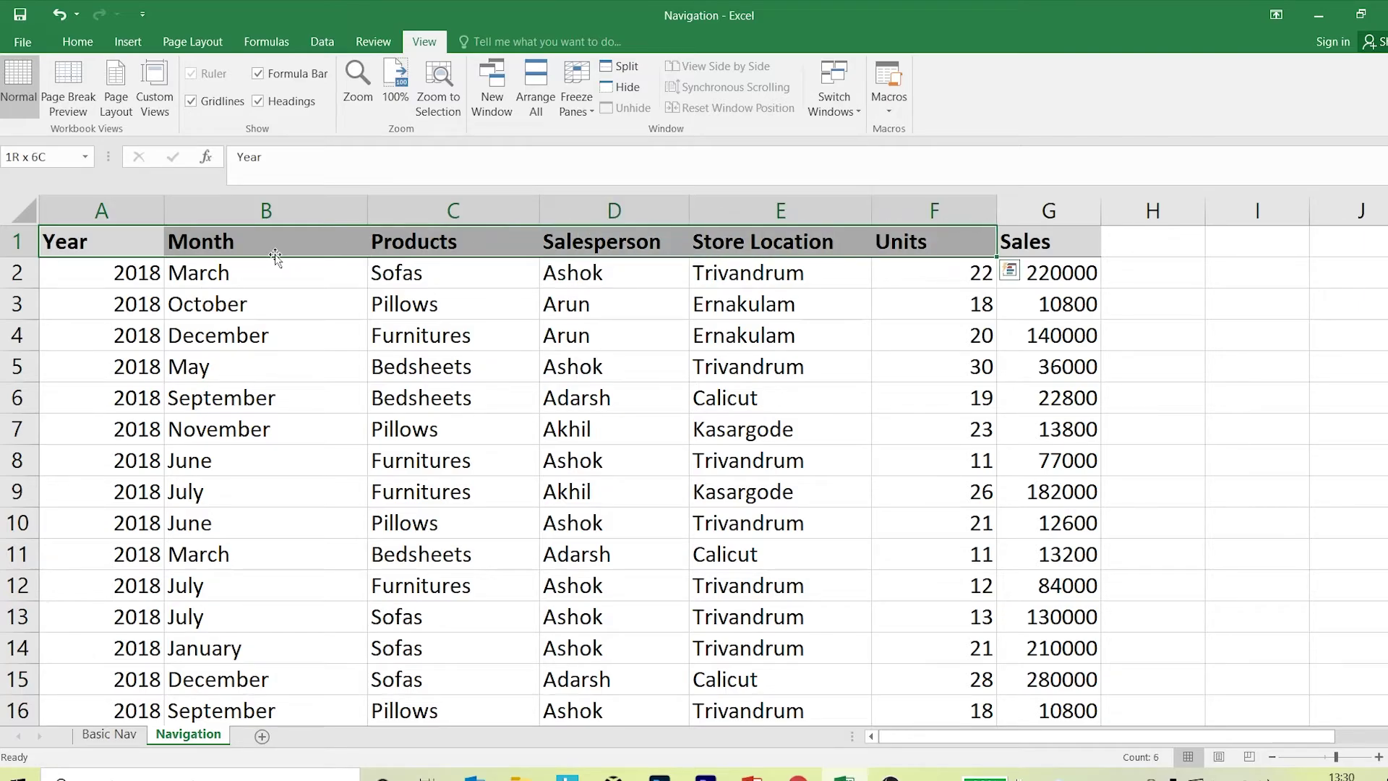
pyautogui.hotkey('shift', 'Right')
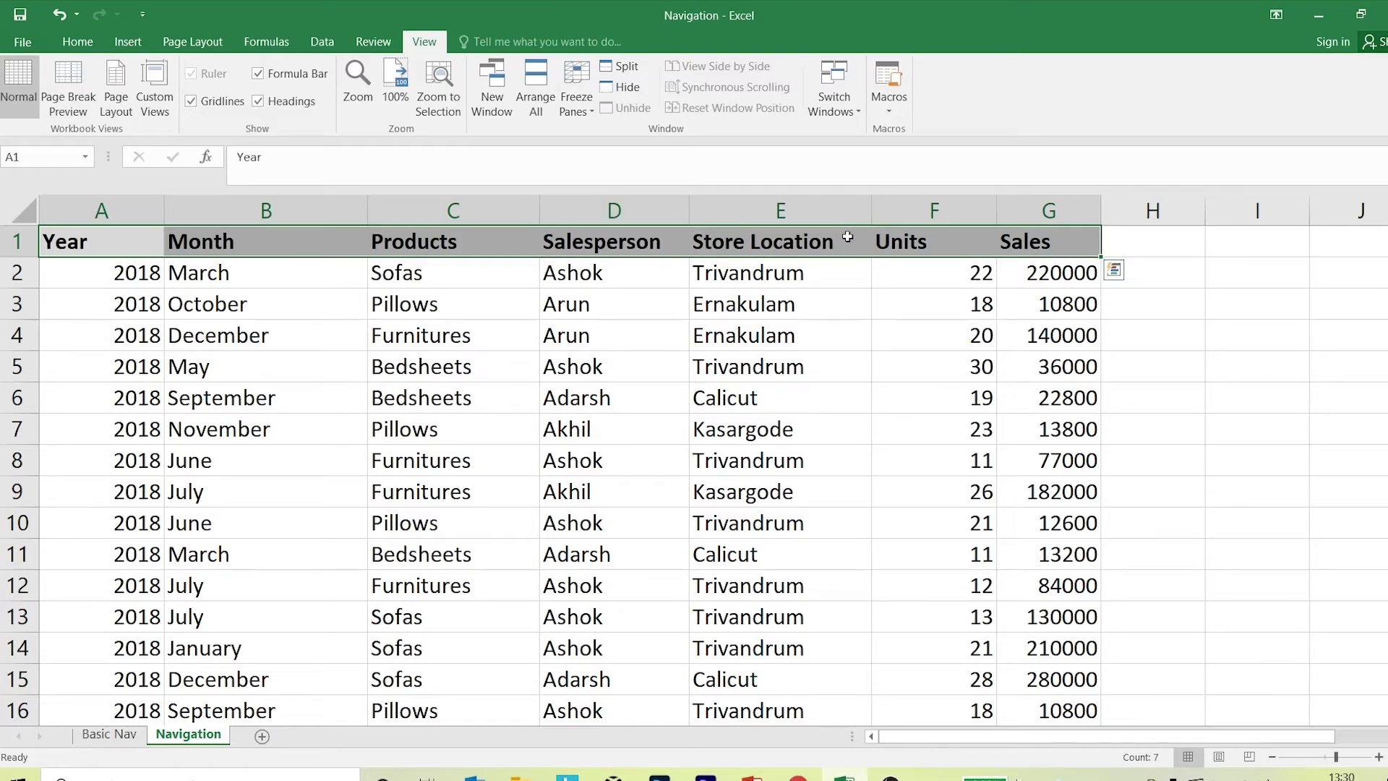
pyautogui.click(528, 329)
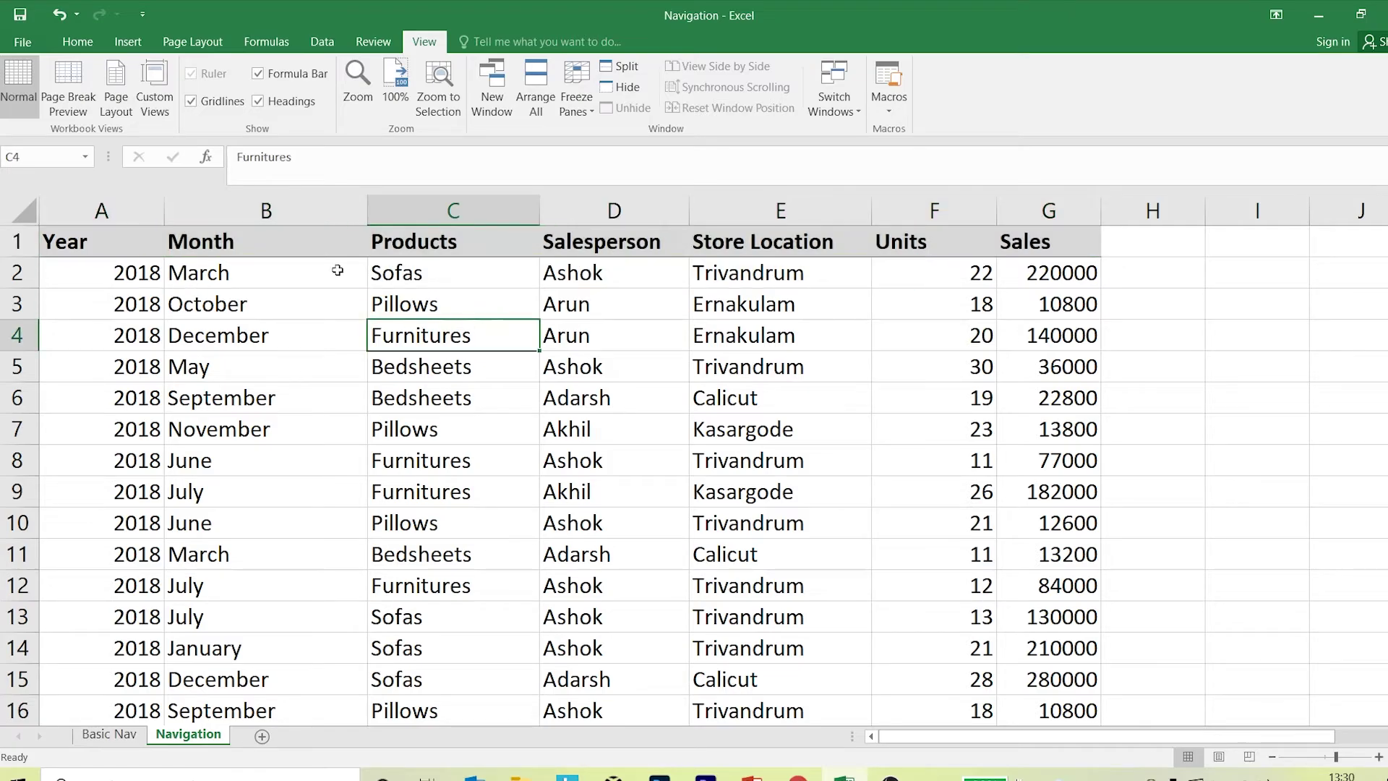
# Select the Month column cell by cell from the header in B1 down to B16.
pyautogui.click(282, 245)
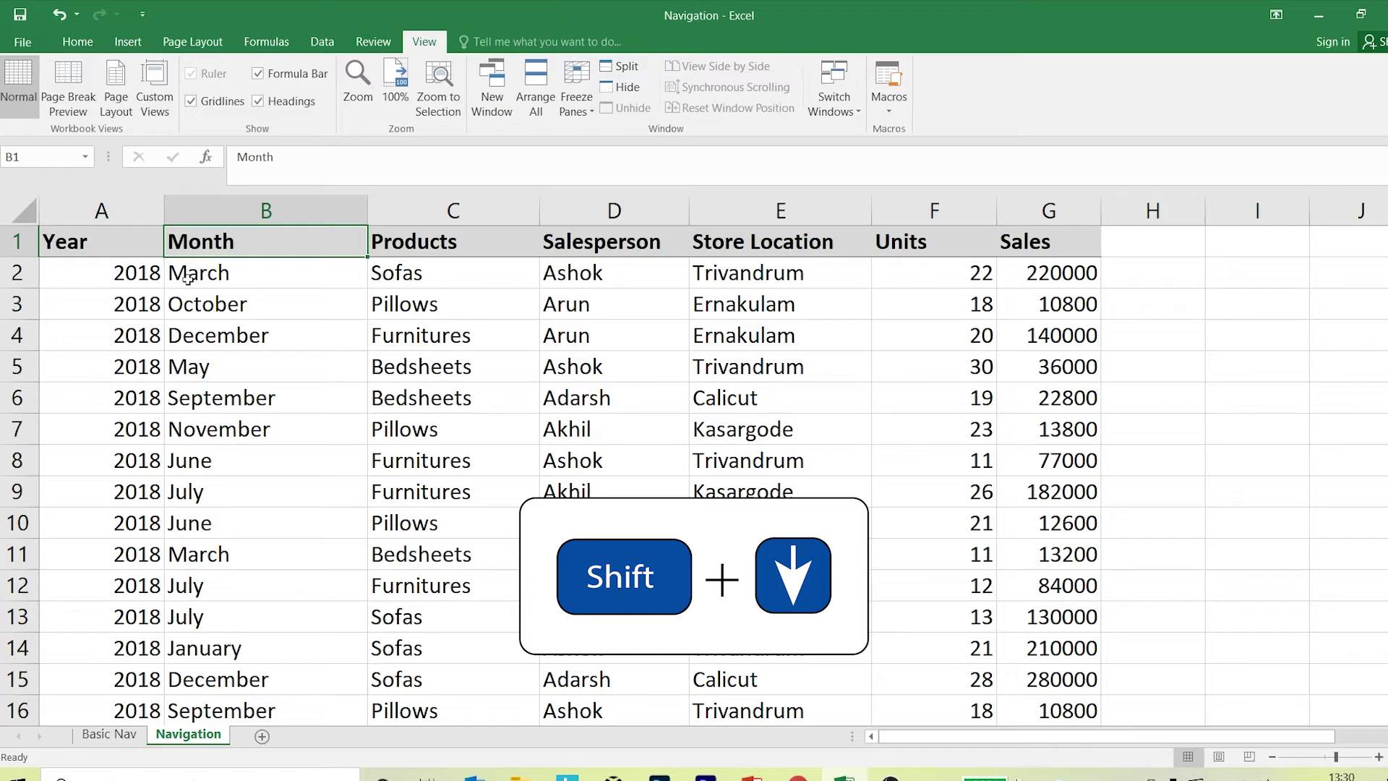
pyautogui.hotkey('shift', 'Down')
pyautogui.hotkey('shift', 'Down')
pyautogui.hotkey('shift', 'Down')
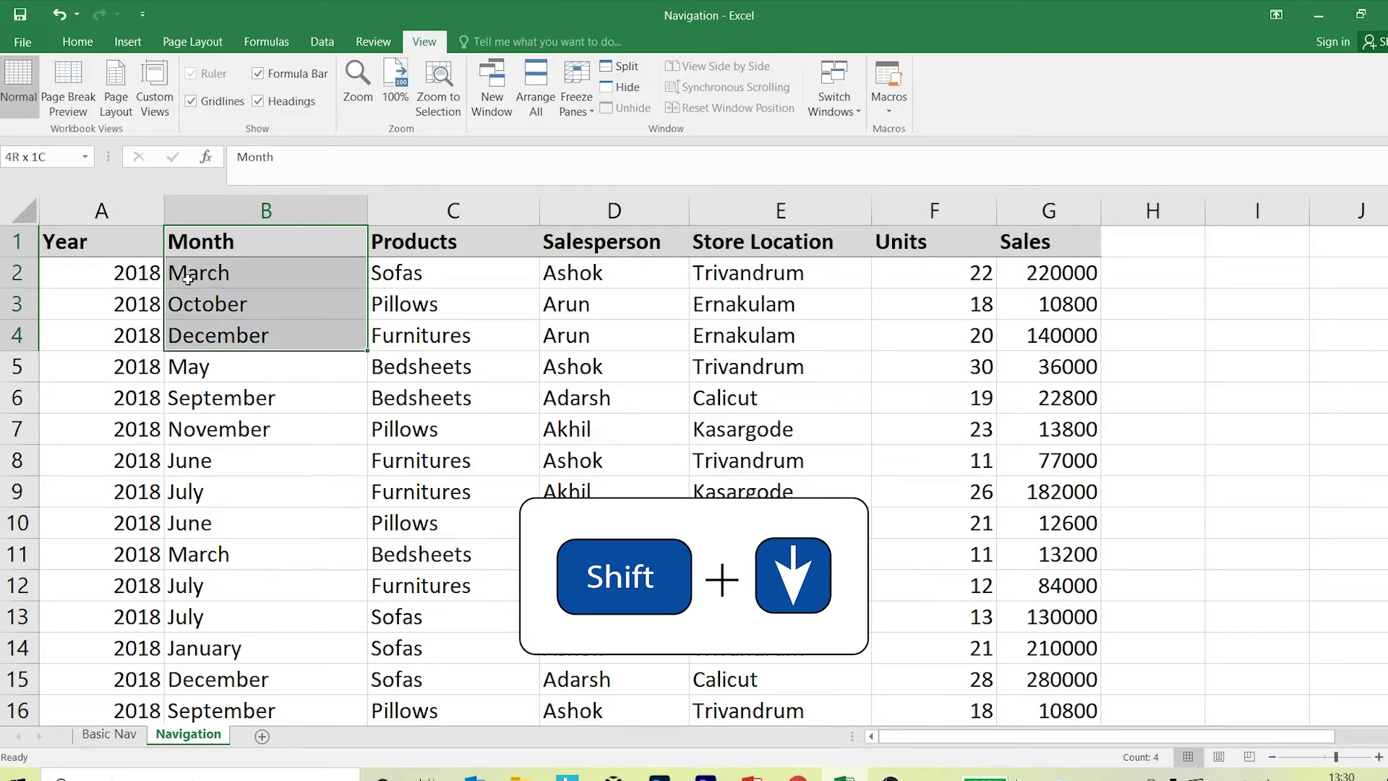
pyautogui.hotkey('shift', 'Down')
pyautogui.hotkey('shift', 'Down')
pyautogui.hotkey('shift', 'Down')
pyautogui.hotkey('shift', 'Down')
pyautogui.hotkey('shift', 'Down')
pyautogui.hotkey('shift', 'Down')
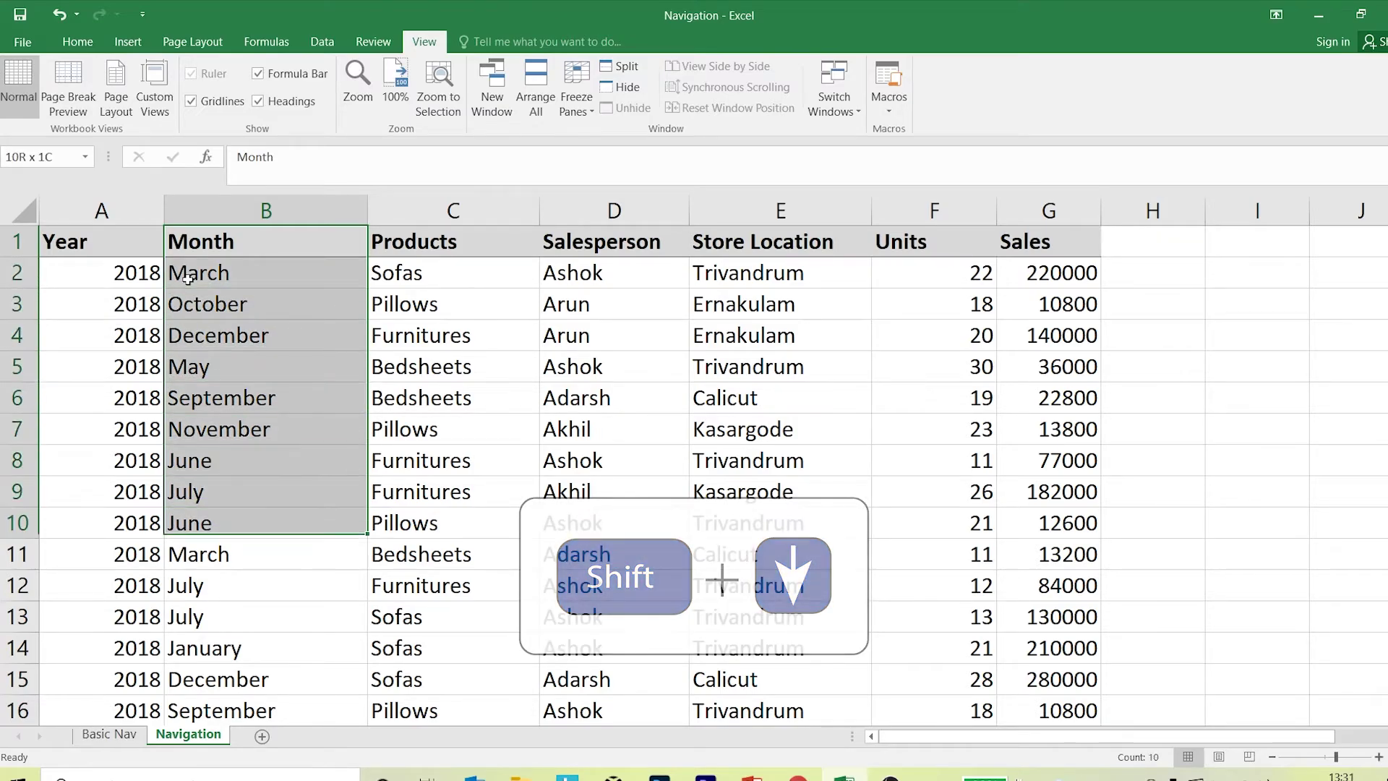
pyautogui.hotkey('shift', 'Down')
pyautogui.hotkey('shift', 'Down')
pyautogui.hotkey('shift', 'Down')
pyautogui.hotkey('shift', 'Down')
pyautogui.hotkey('shift', 'Down')
pyautogui.hotkey('shift', 'Down')
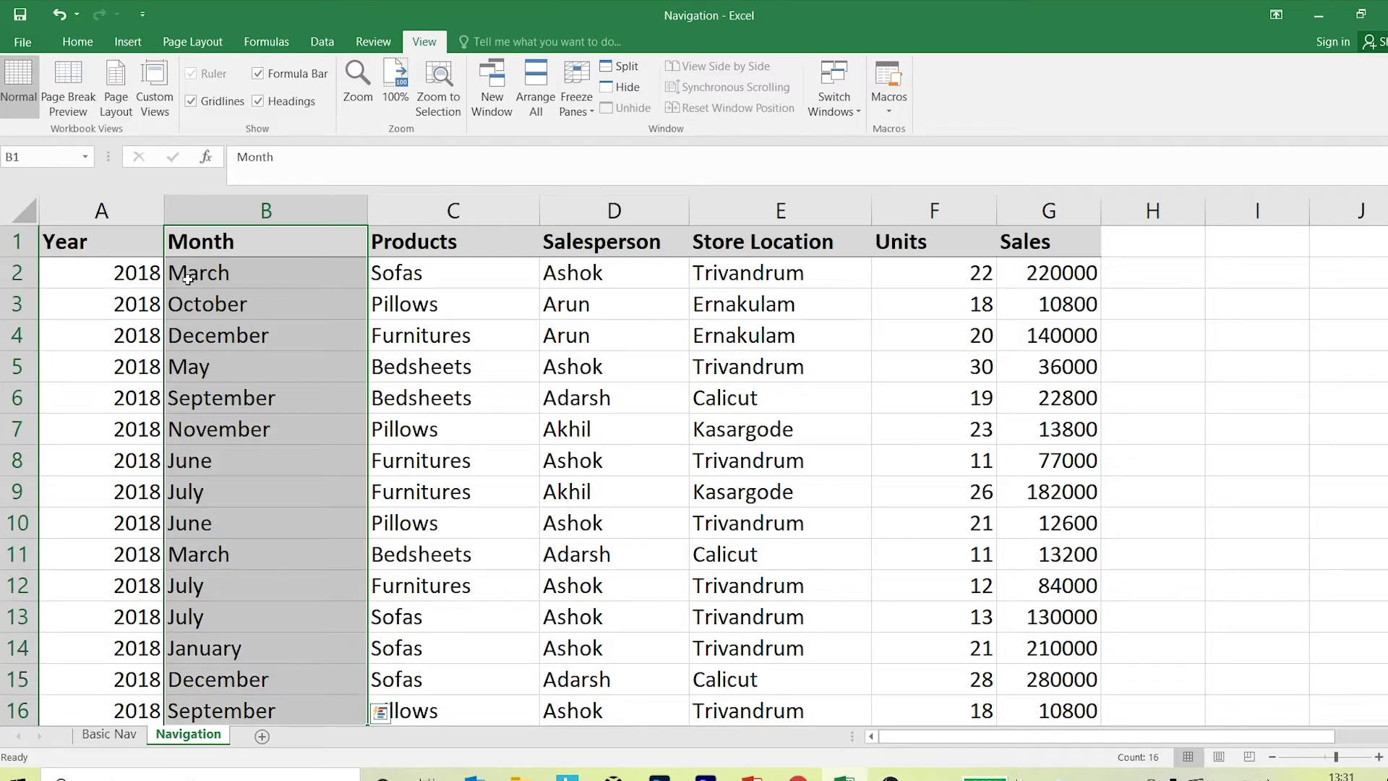
# Return to A1 and select the whole header row A1:G1 cell by cell.
pyautogui.hotkey('ctrl', 'Home')
pyautogui.hotkey('shift', 'Right')
pyautogui.hotkey('shift', 'Right')
pyautogui.hotkey('shift', 'Right')
pyautogui.hotkey('shift', 'Right')
pyautogui.hotkey('shift', 'Right')
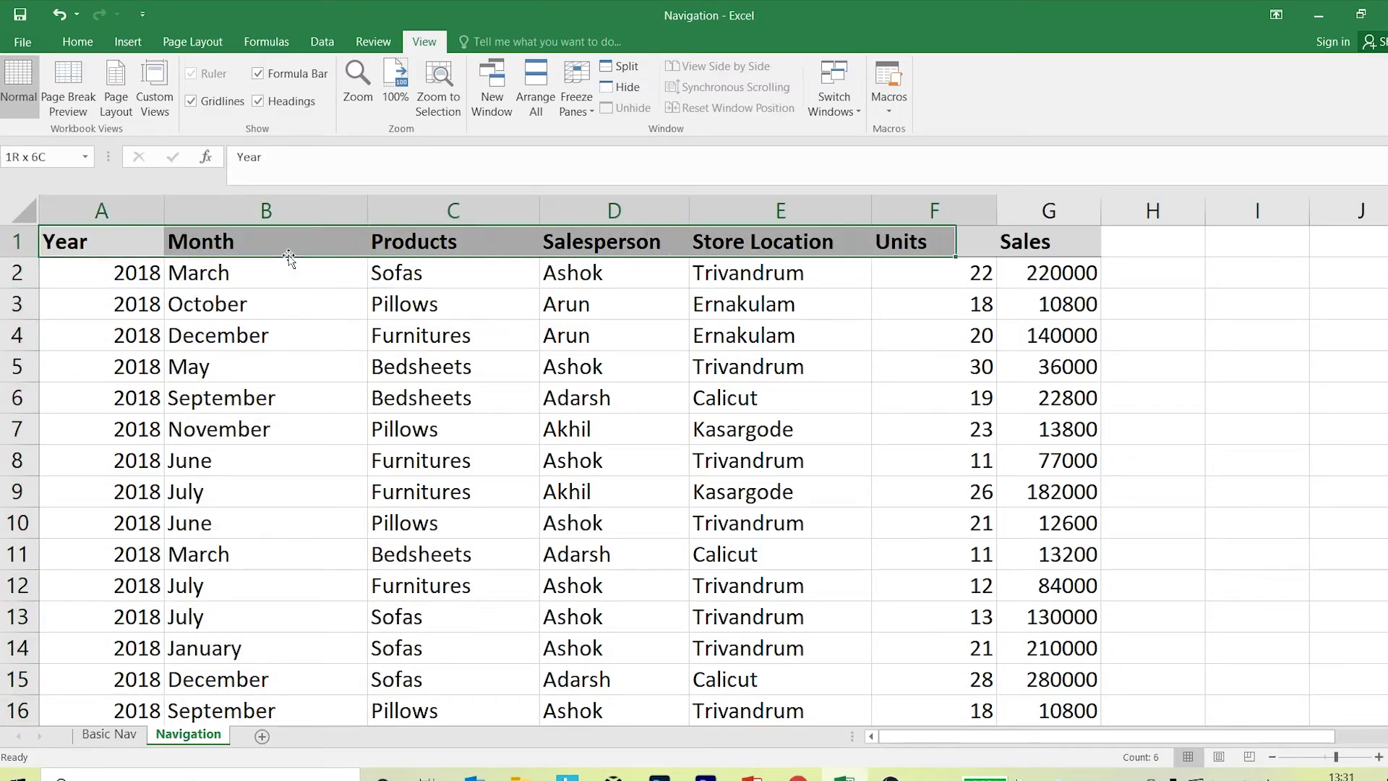
pyautogui.hotkey('shift', 'Right')
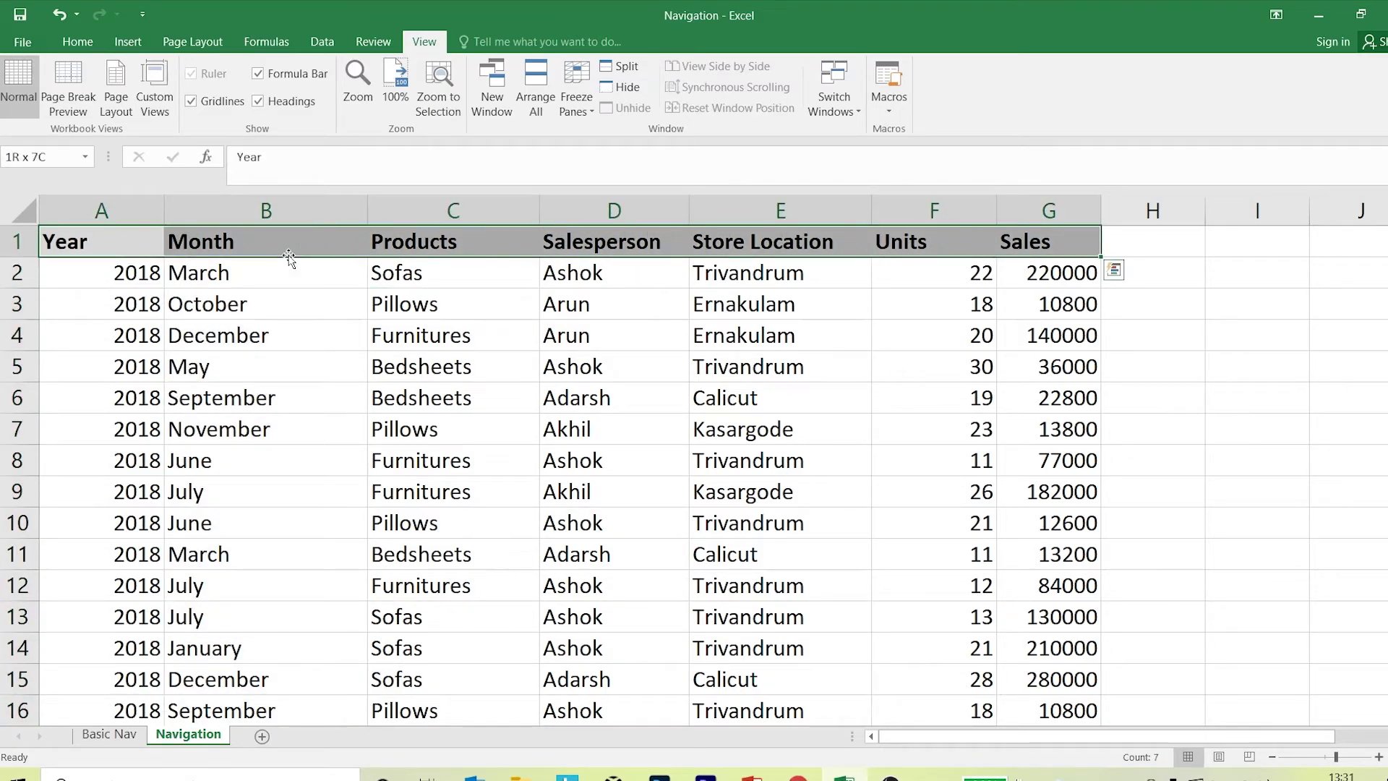
# Extend the header row selection down row by row to cover A1:G13, and release it on B1.
pyautogui.hotkey('shift', 'Down')
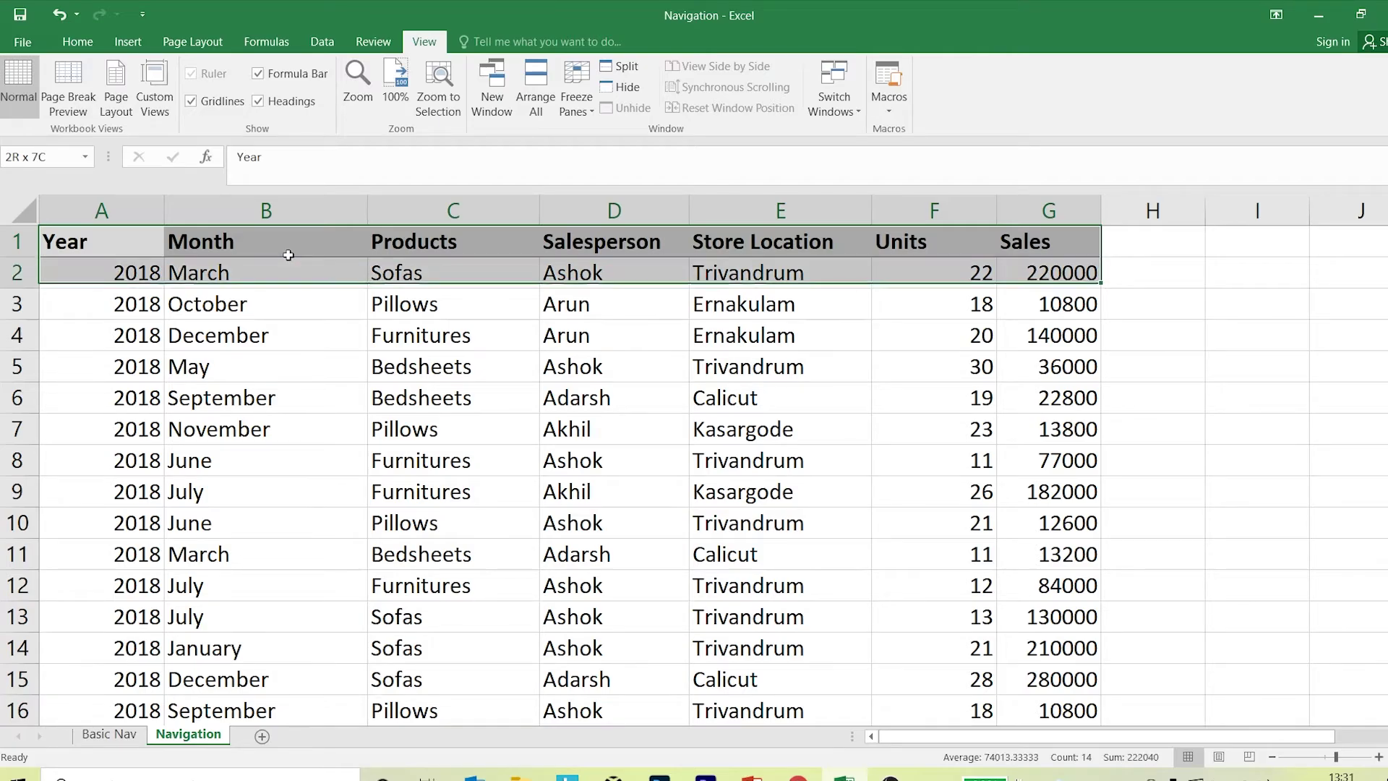
pyautogui.hotkey('shift', 'Down')
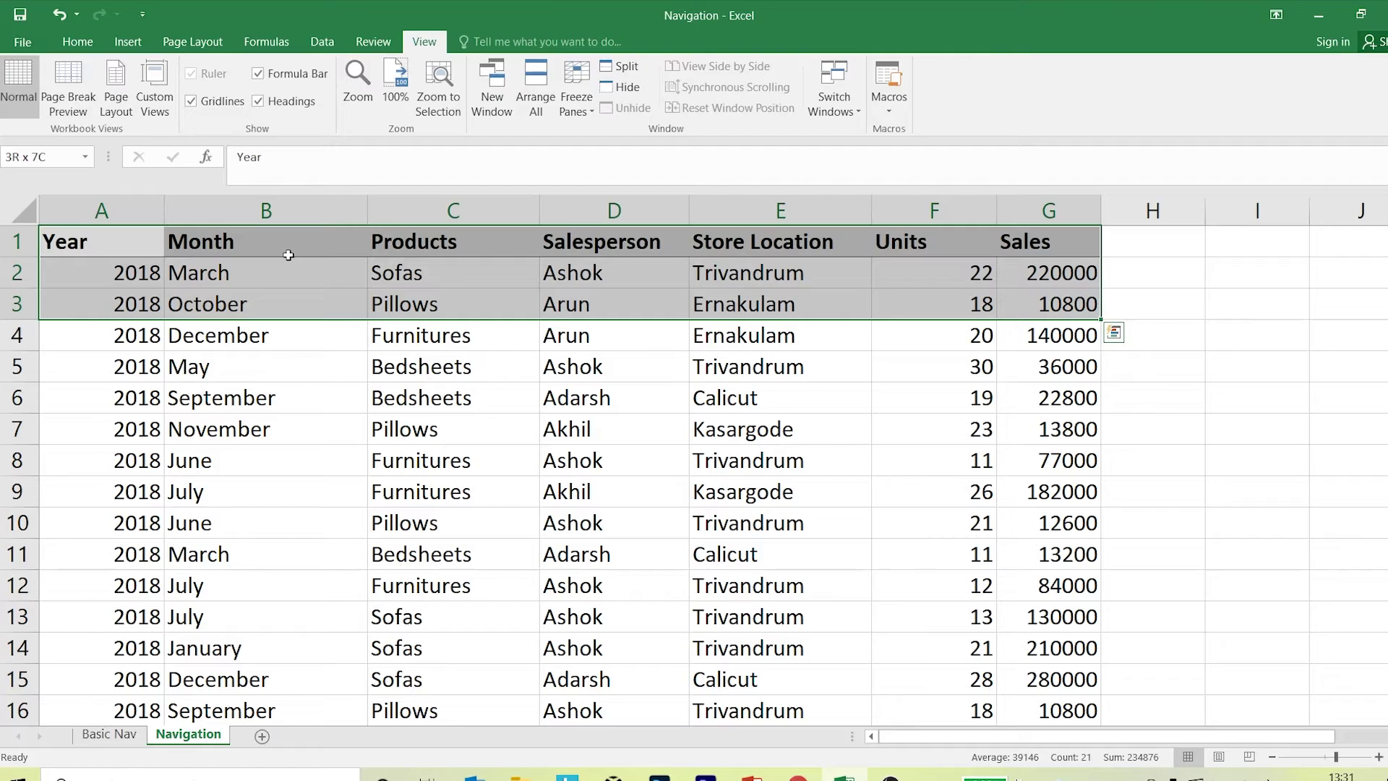
pyautogui.hotkey('shift', 'Down')
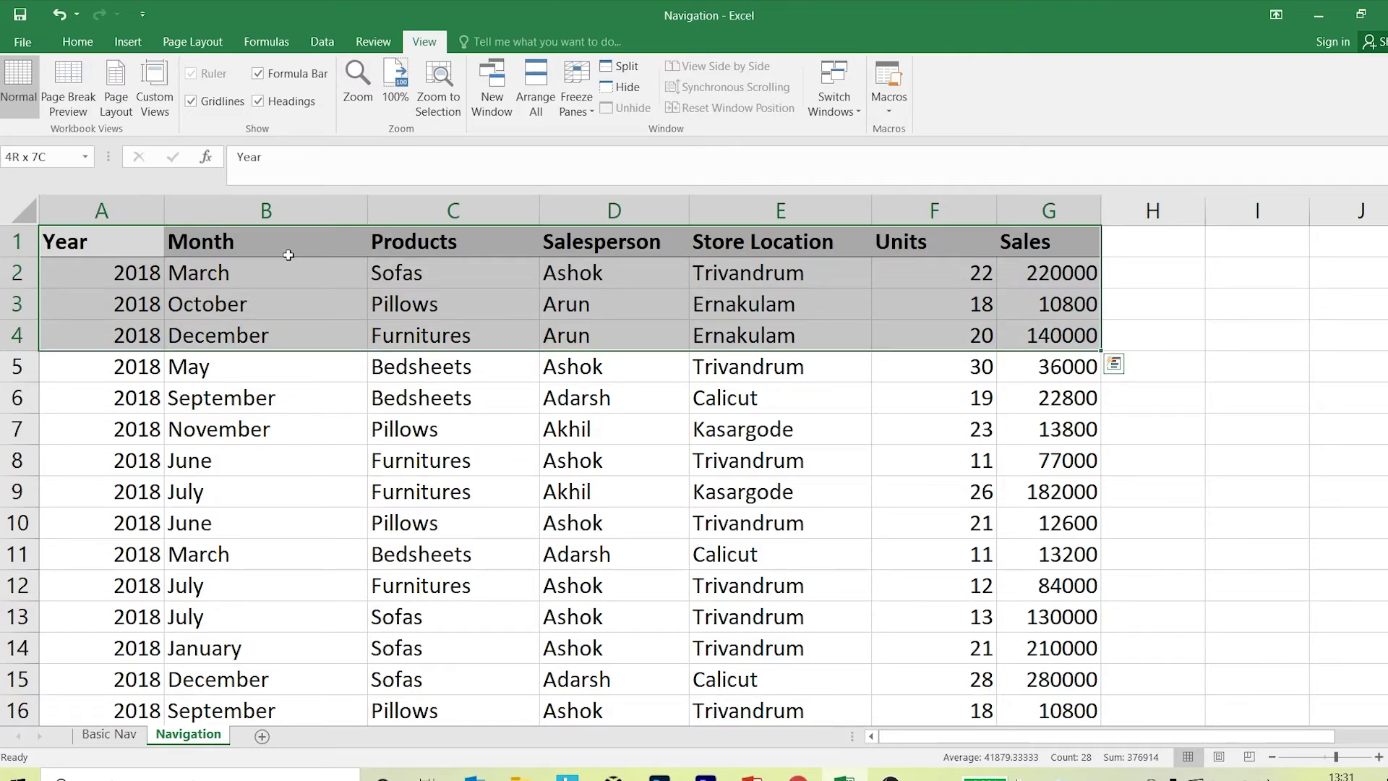
pyautogui.hotkey('shift', 'Down')
pyautogui.hotkey('shift', 'Down')
pyautogui.hotkey('shift', 'Down')
pyautogui.hotkey('shift', 'Down')
pyautogui.hotkey('shift', 'Down')
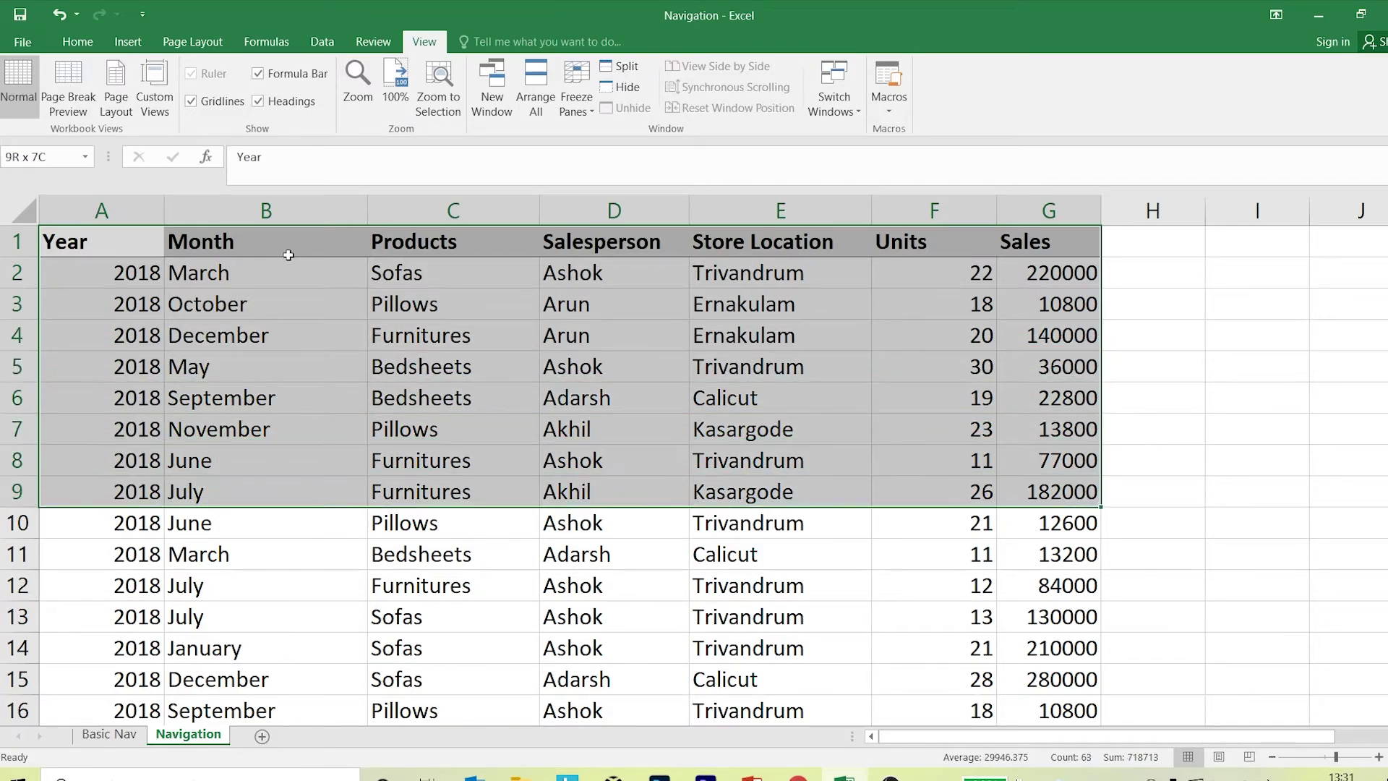
pyautogui.hotkey('shift', 'Down')
pyautogui.hotkey('shift', 'Down')
pyautogui.hotkey('shift', 'Down')
pyautogui.hotkey('shift', 'Down')
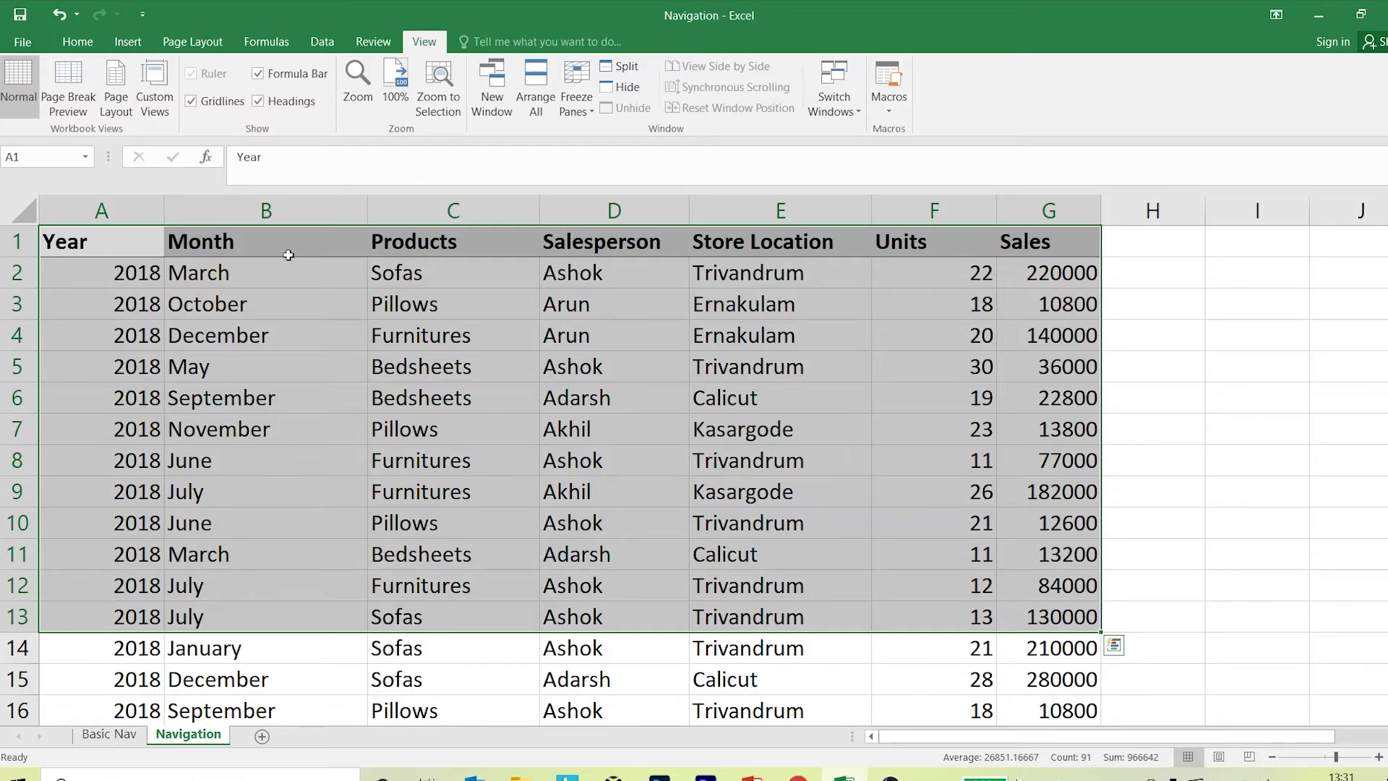
pyautogui.click(287, 253)
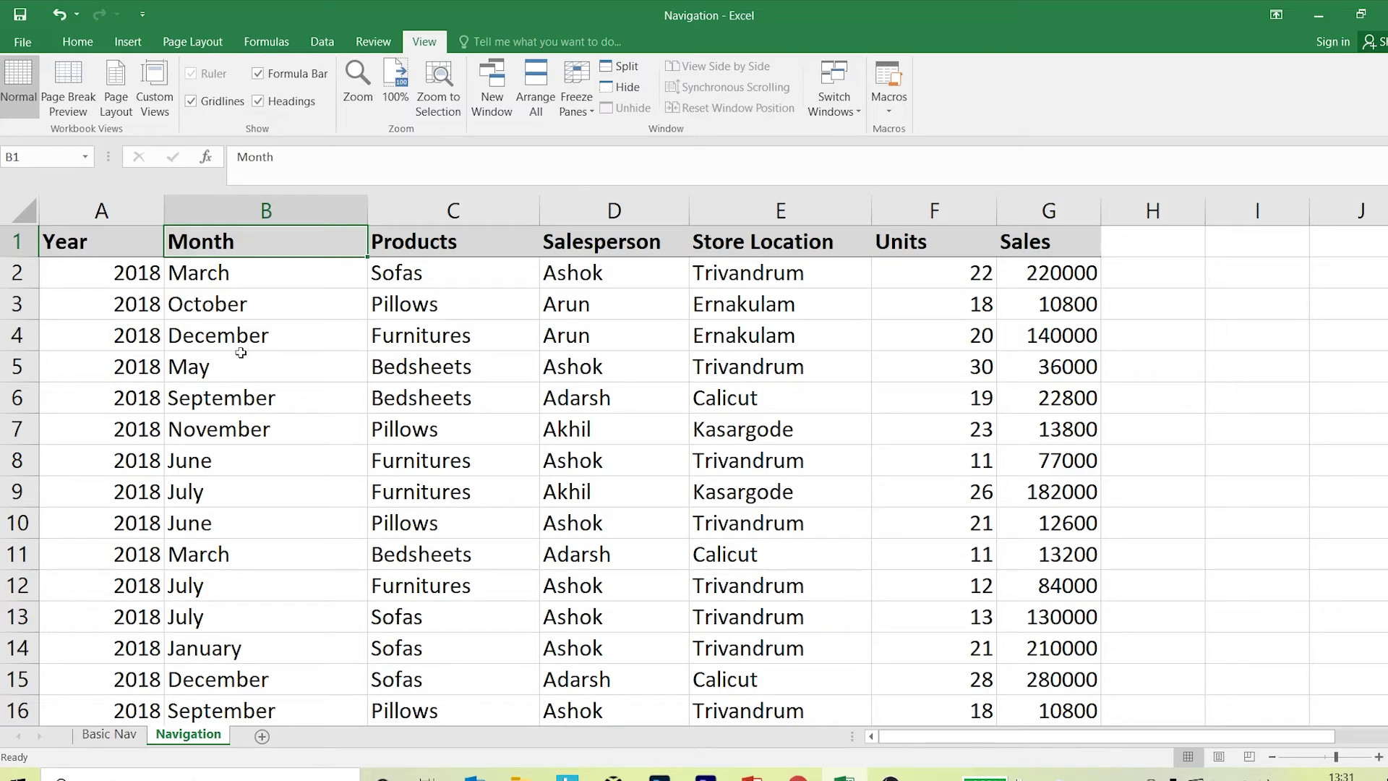
# Select the entire data range A1:G600 from A1 by jumping to its last column and row, and return to A1.
pyautogui.click(105, 240)
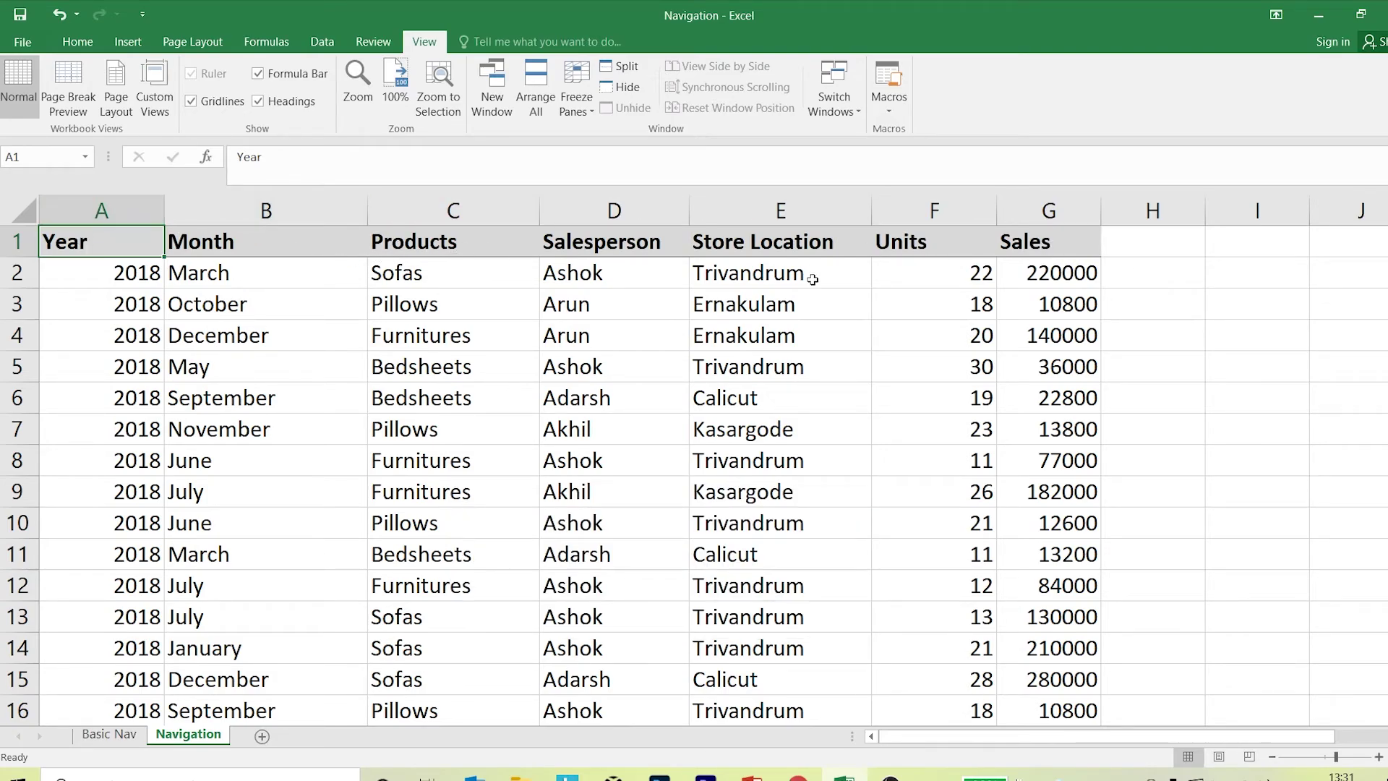
pyautogui.hotkey('ctrl', 'shift', 'Right')
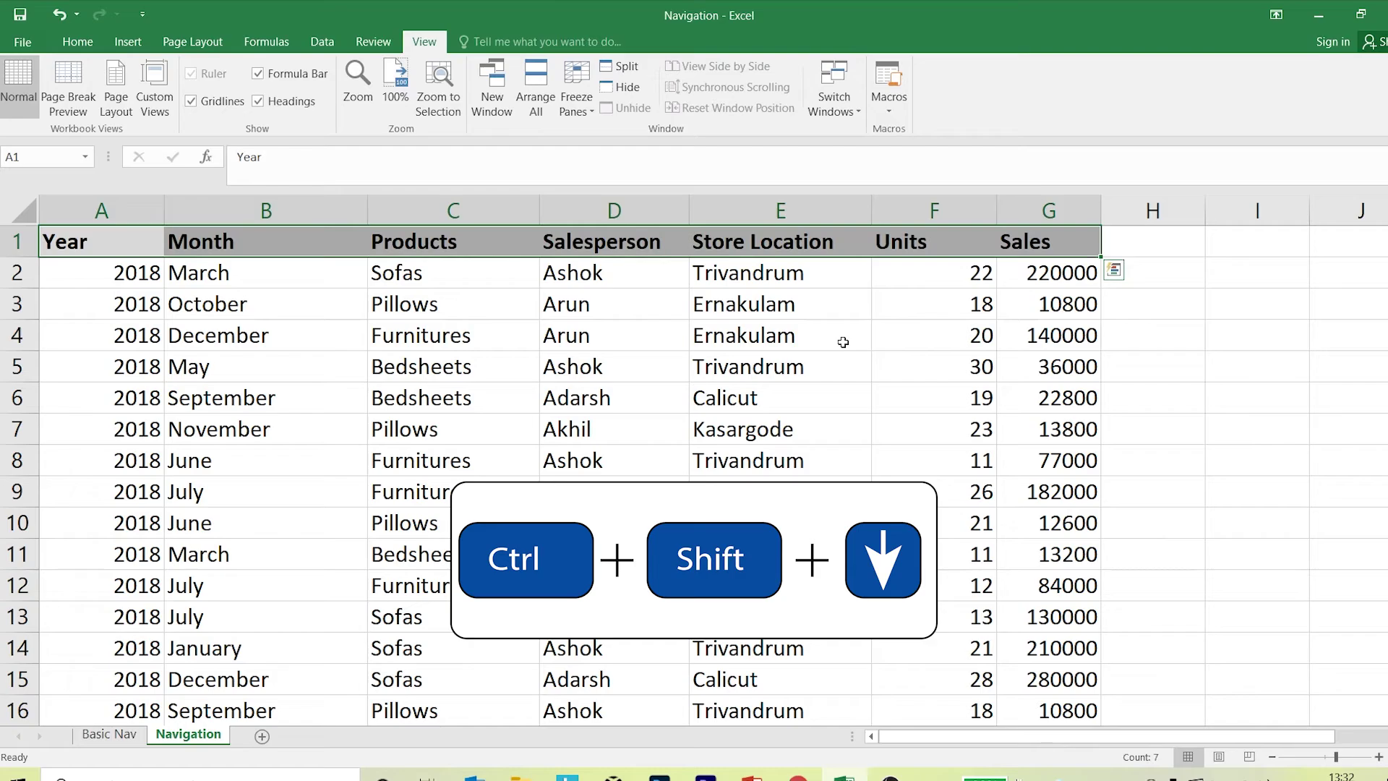
pyautogui.hotkey('ctrl', 'shift', 'Down')
pyautogui.scroll(-3, 842, 342)
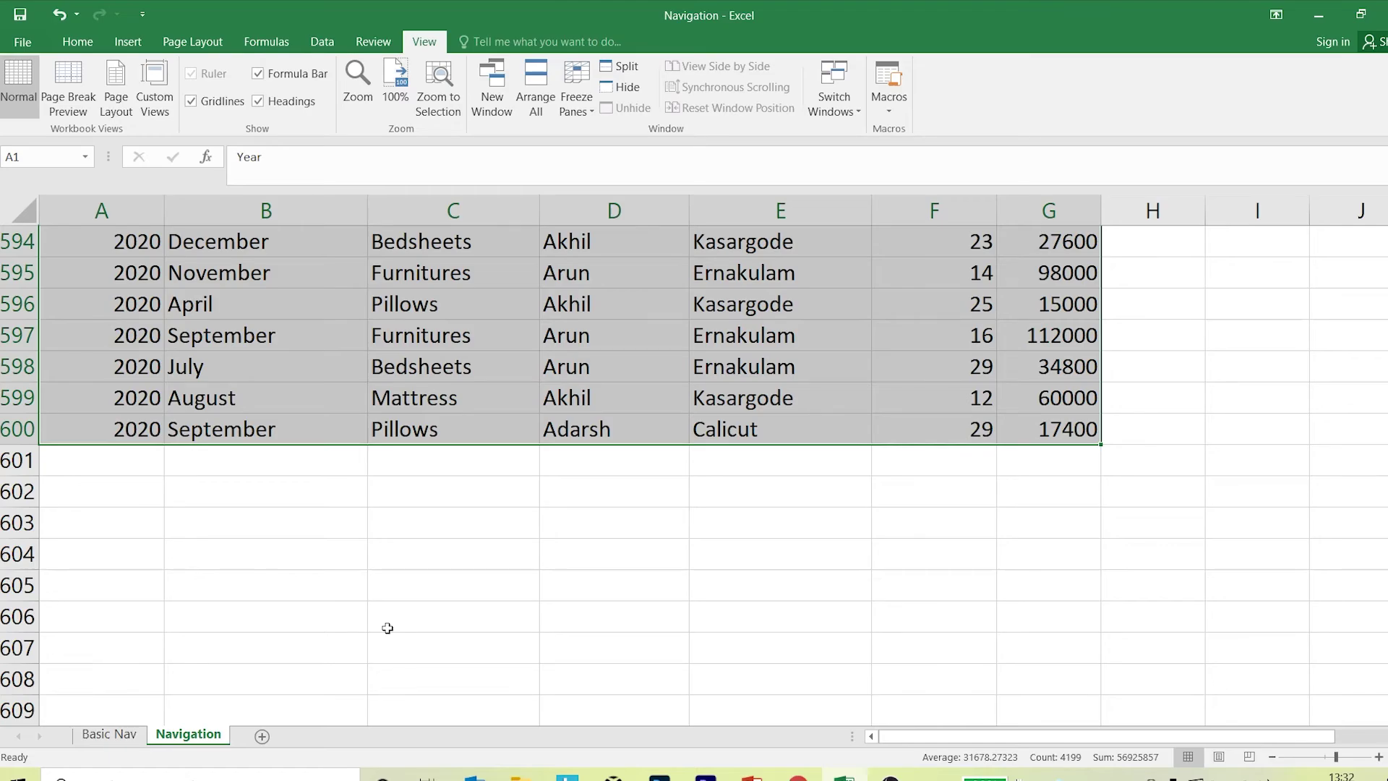
pyautogui.hotkey('ctrl', 'Home')
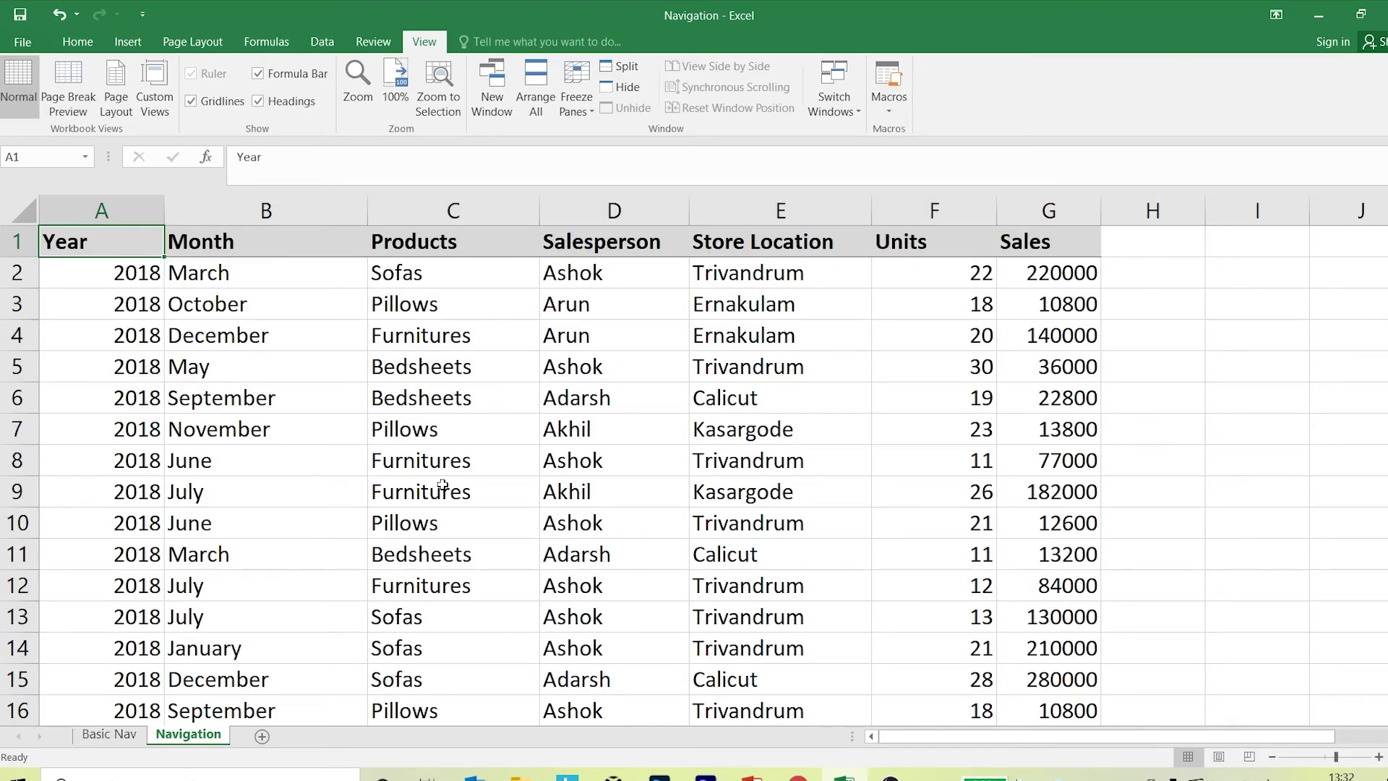